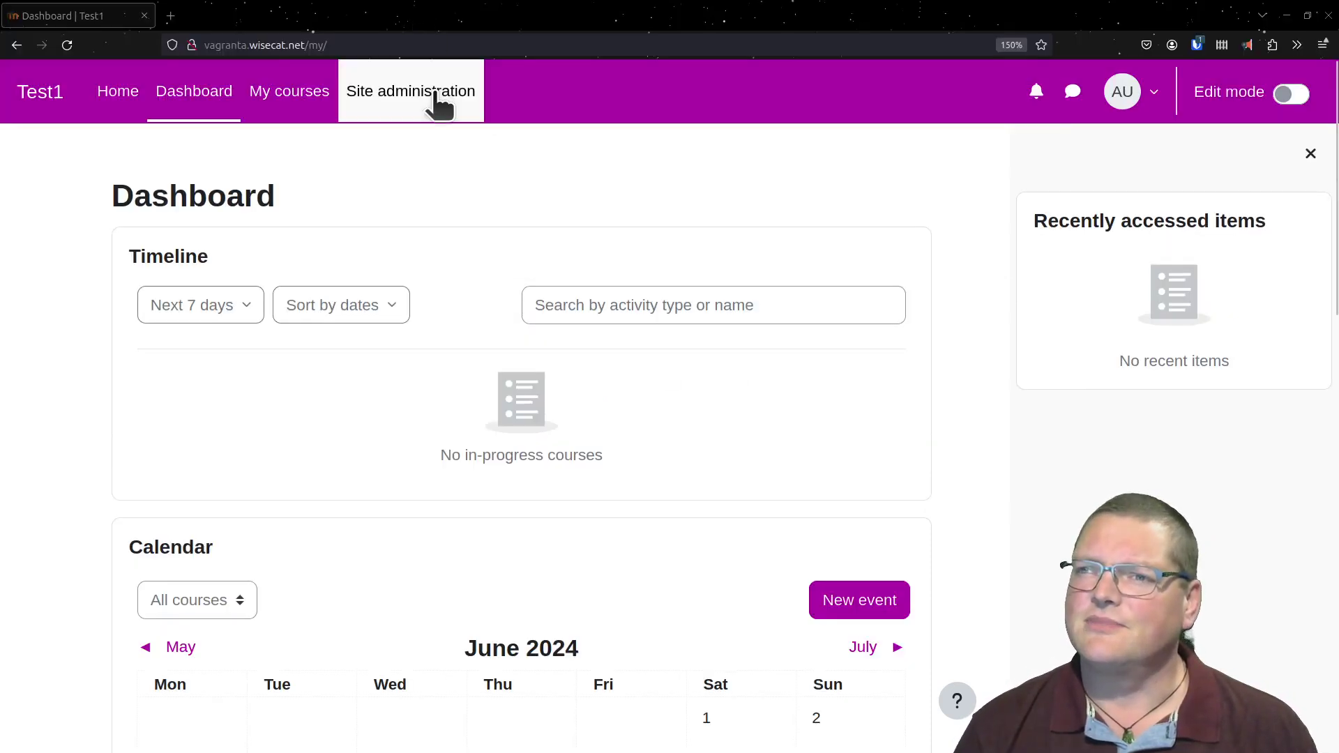
- Open the plugins overview in Site administration, filter it to additional plugins, and review the installed entries
{"action": "left_click", "coordinate": [407, 42]}
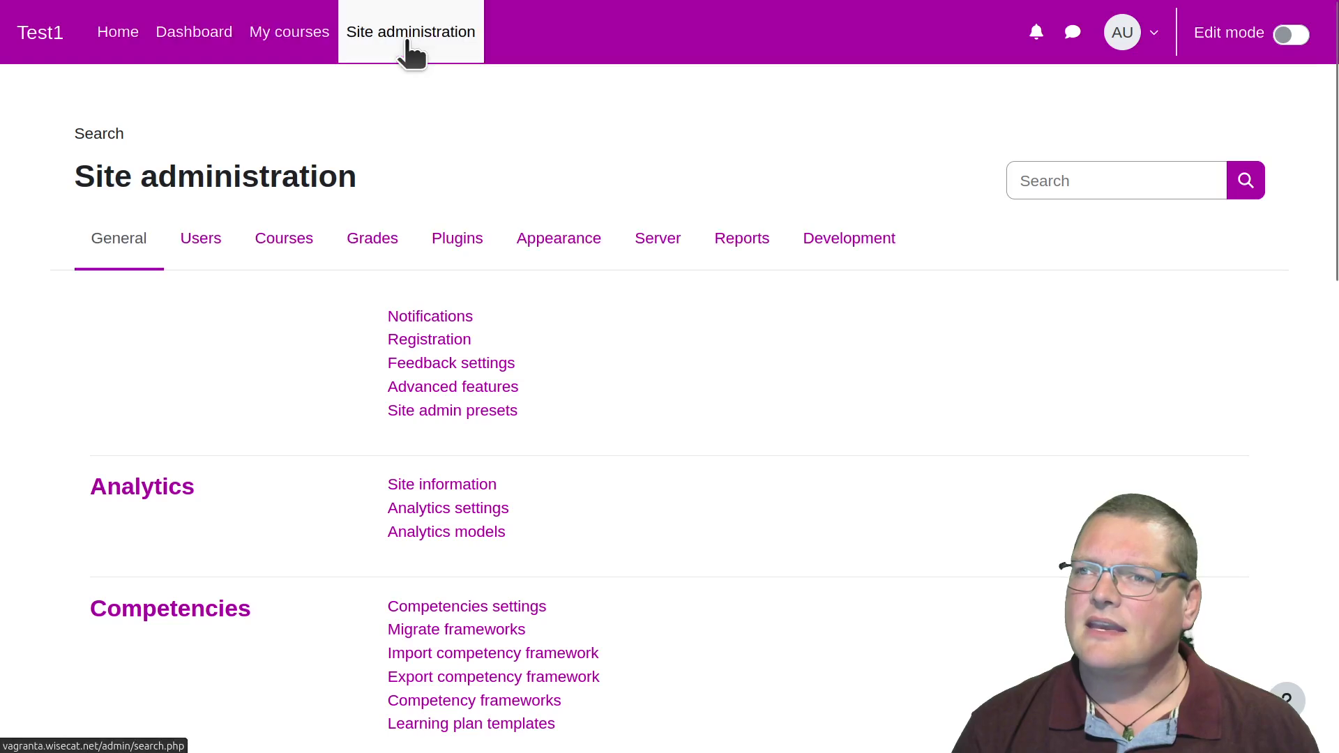
{"action": "left_click", "coordinate": [456, 251]}
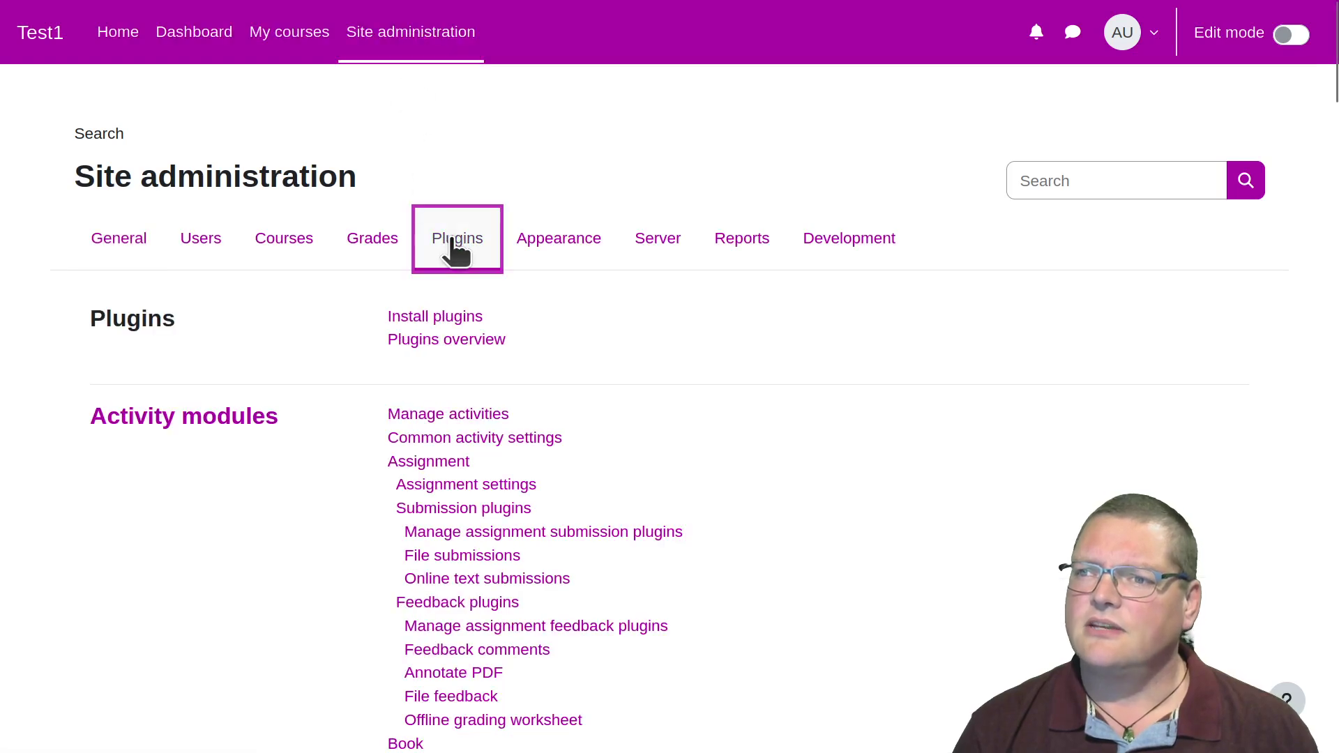
{"action": "left_click", "coordinate": [442, 339]}
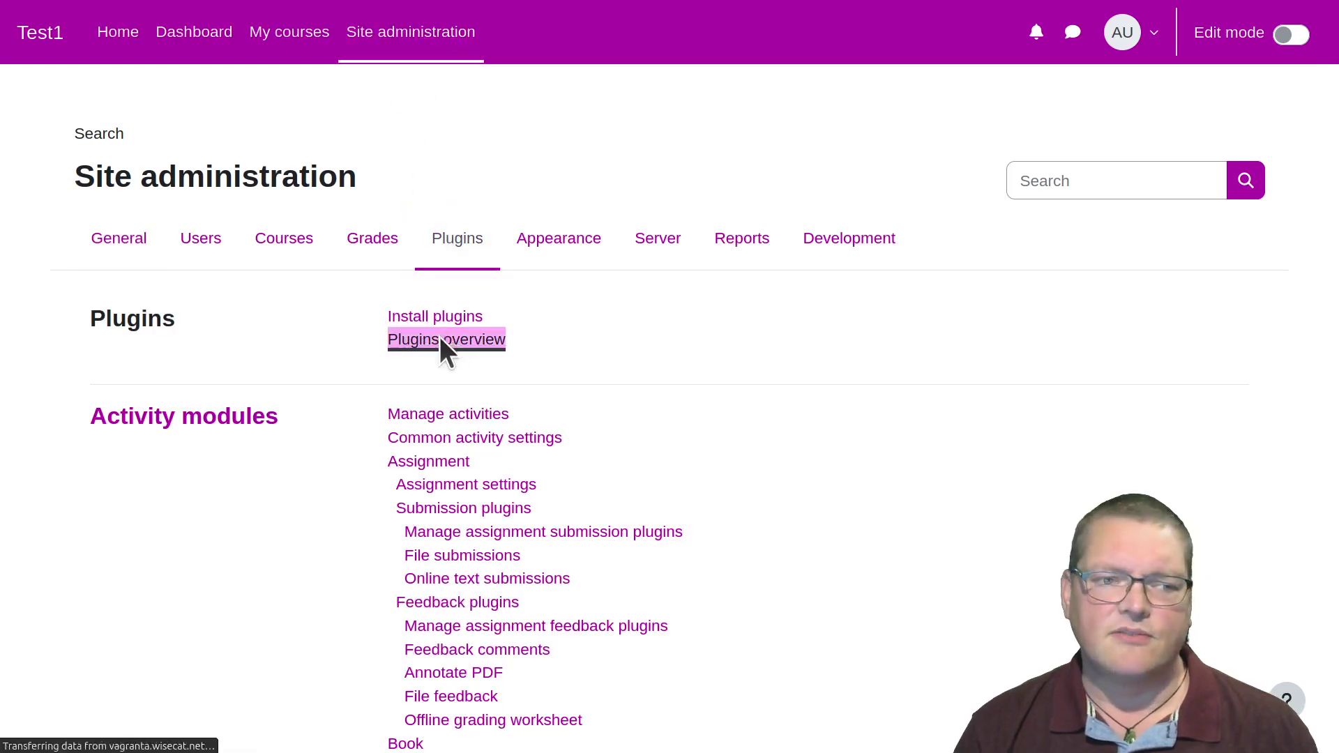
{"action": "scroll", "coordinate": [632, 424], "scroll_direction": "down", "scroll_amount": 10}
{"action": "scroll", "coordinate": [630, 420], "scroll_direction": "up", "scroll_amount": 10}
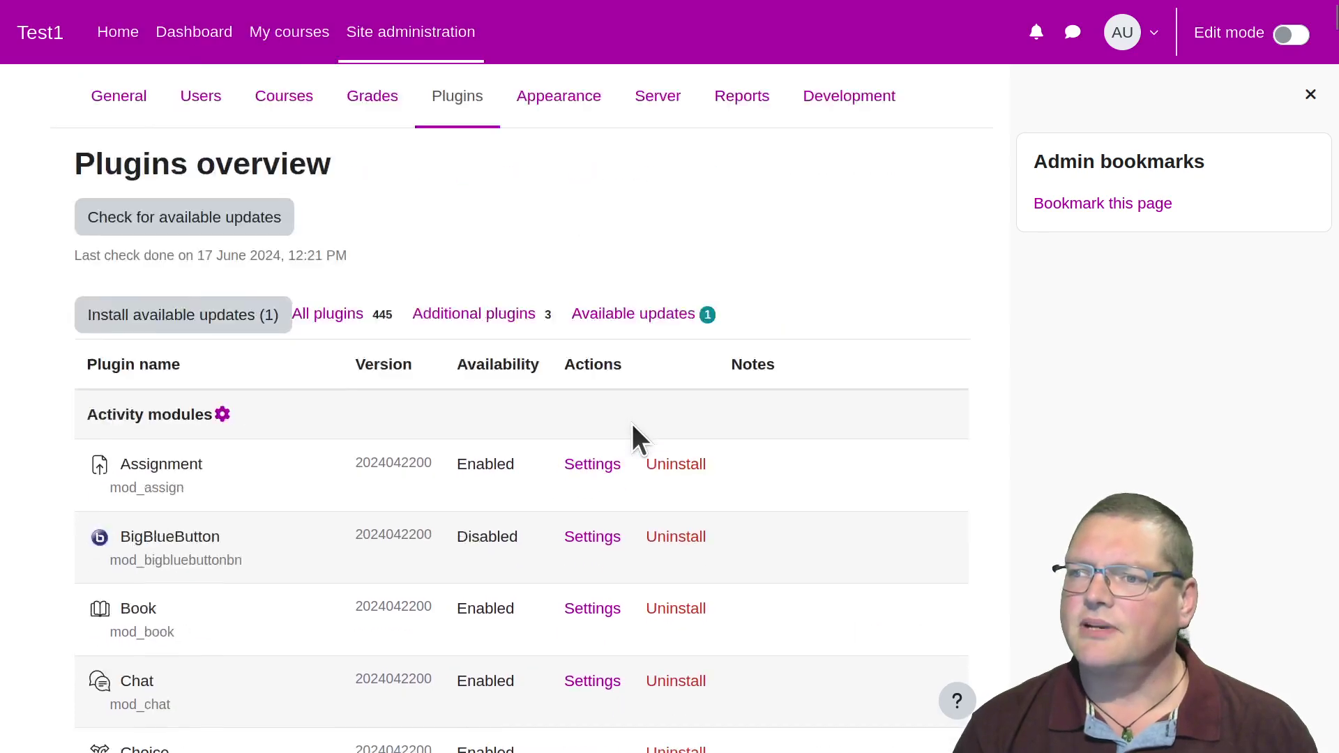
{"action": "left_click", "coordinate": [467, 461]}
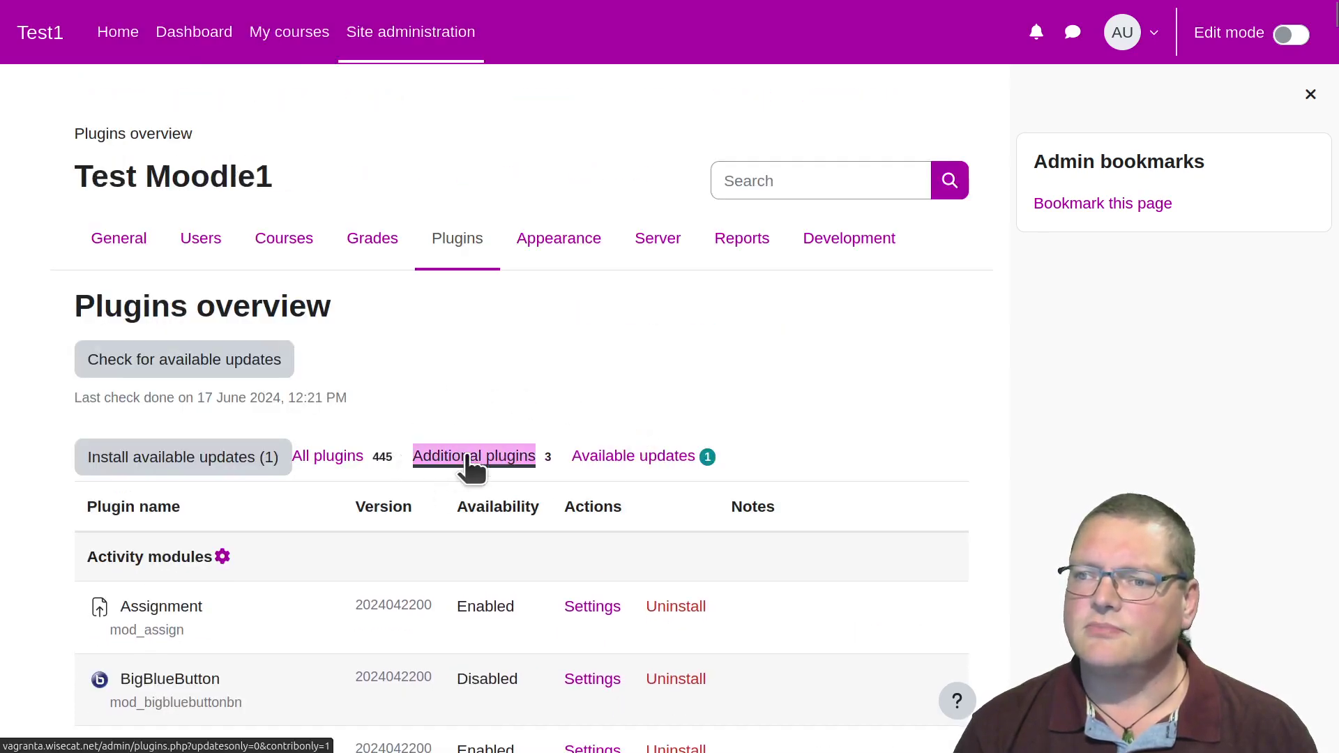
{"action": "scroll", "coordinate": [497, 382], "scroll_direction": "down", "scroll_amount": 8}
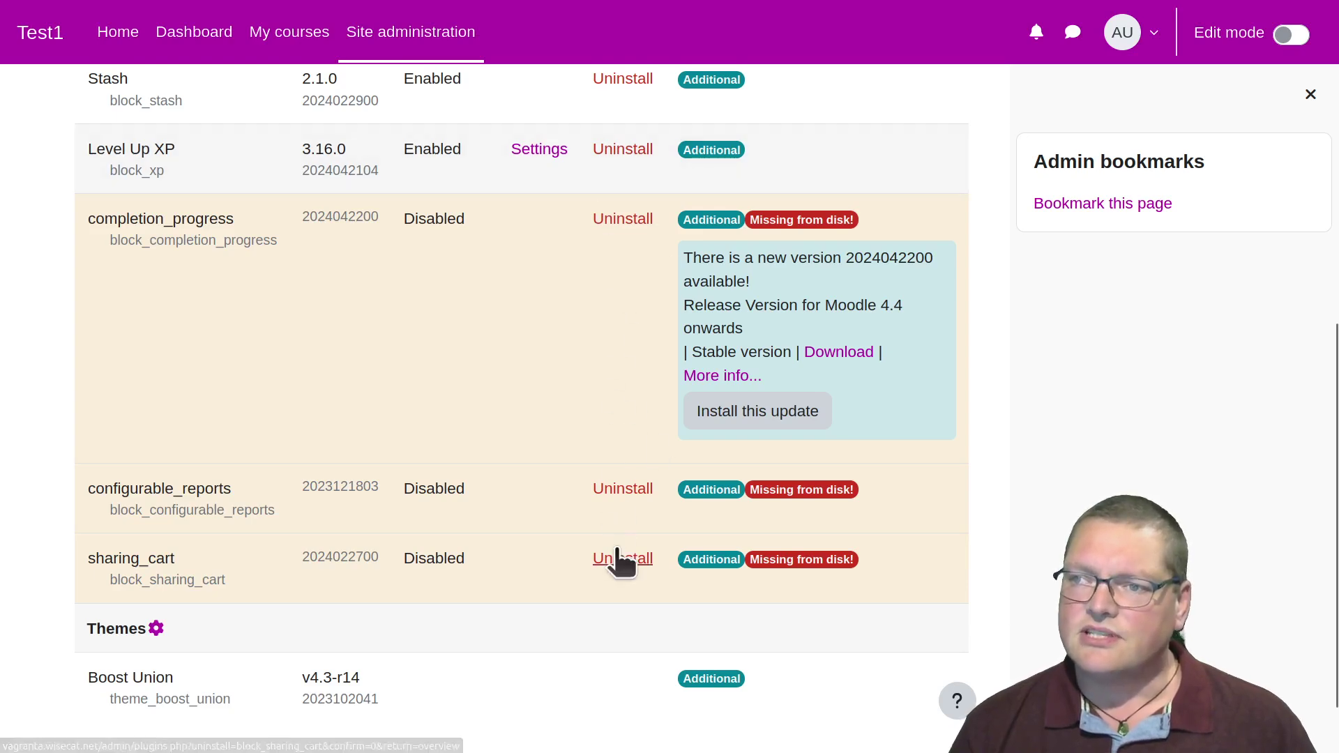
{"action": "scroll", "coordinate": [562, 419], "scroll_direction": "up", "scroll_amount": 8}
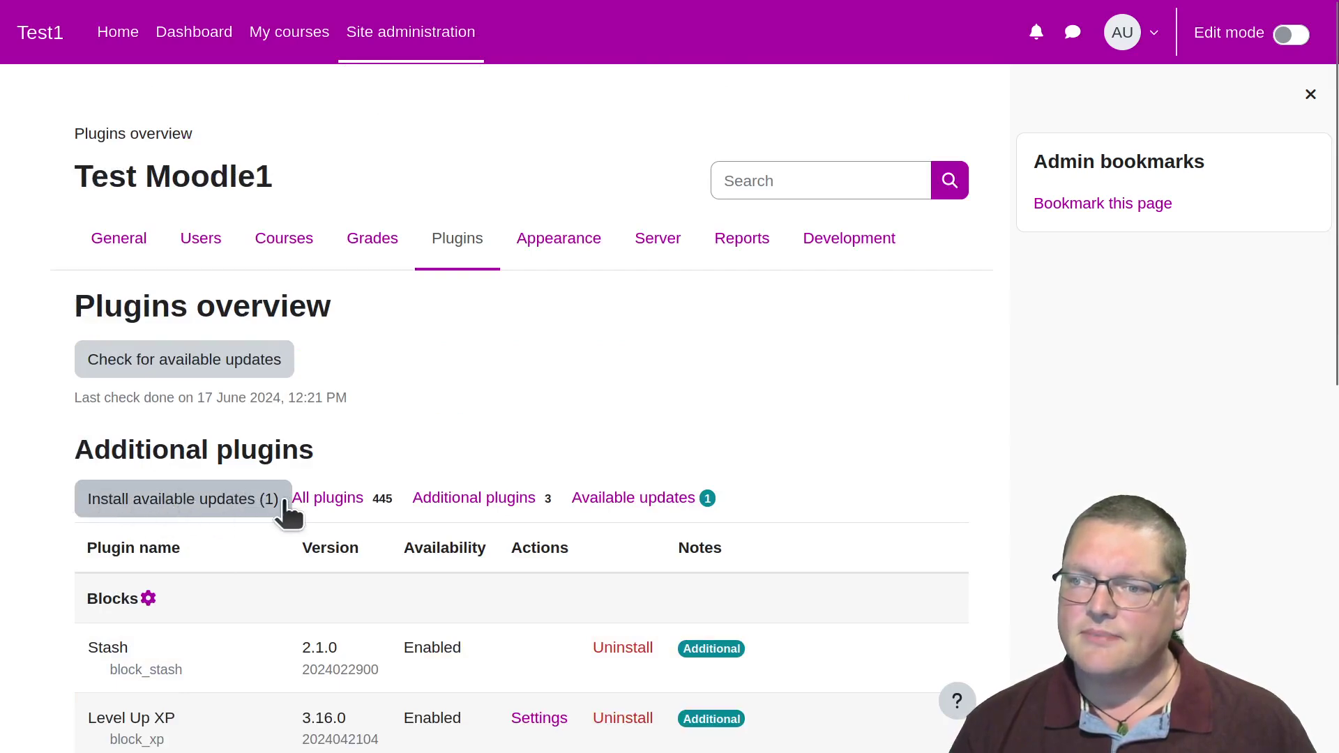
- Open the plugin installer page from the Plugins section of Site administration
{"action": "left_click", "coordinate": [447, 261]}
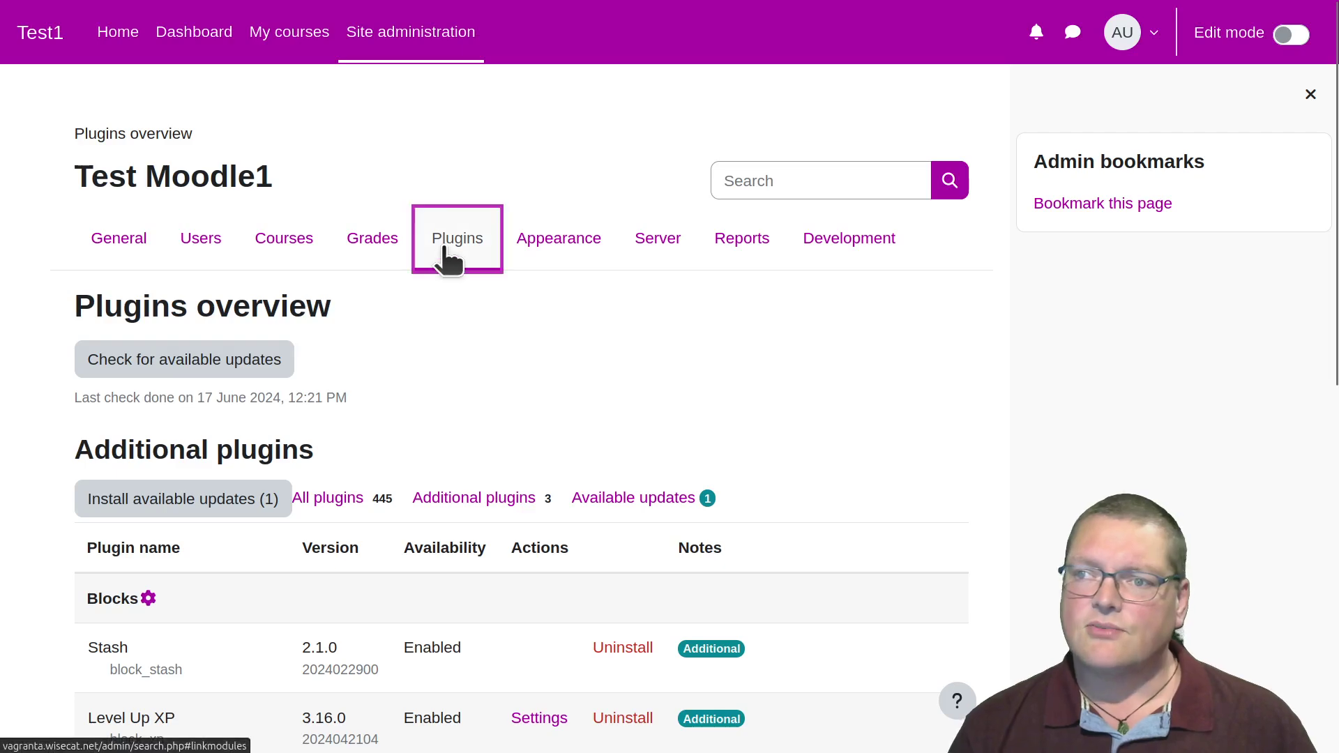
{"action": "left_click", "coordinate": [446, 314]}
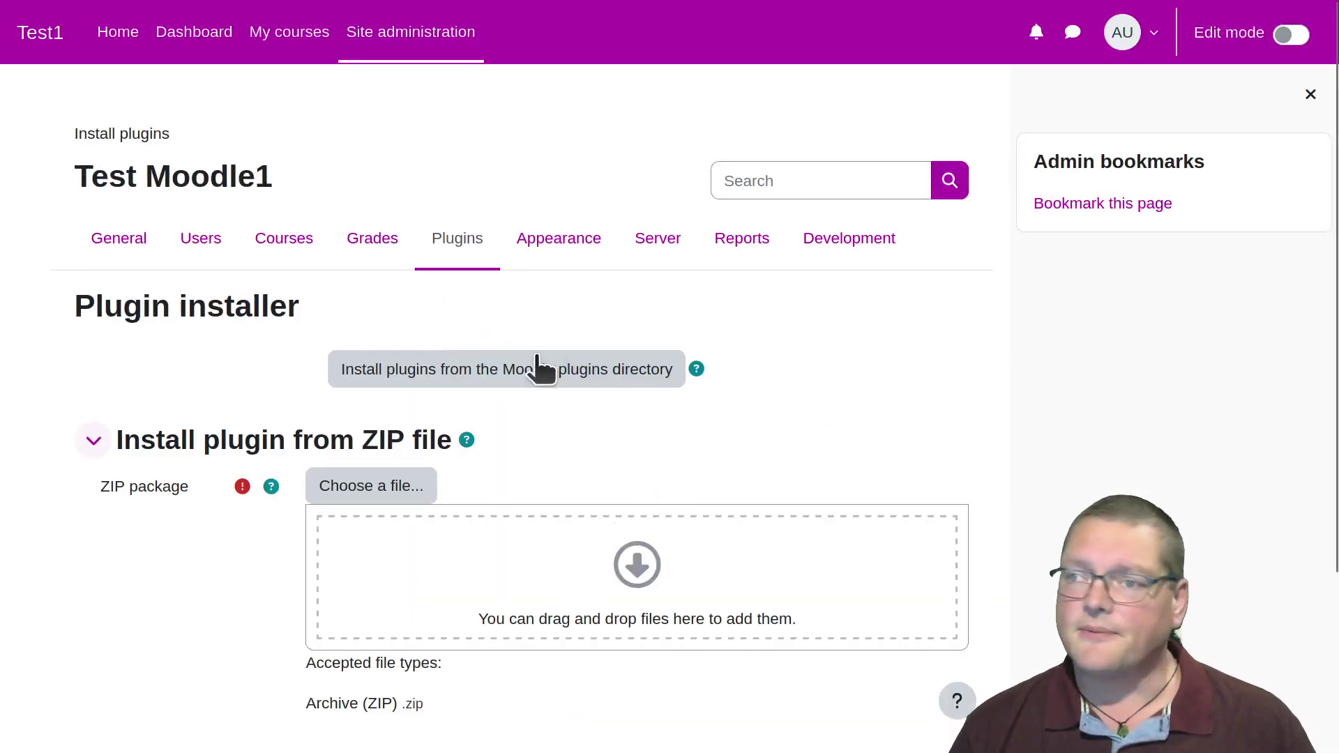
- Return to the additional plugins list in the plugins overview and examine the completion_progress entry's version and update notes
{"action": "left_click", "coordinate": [460, 233]}
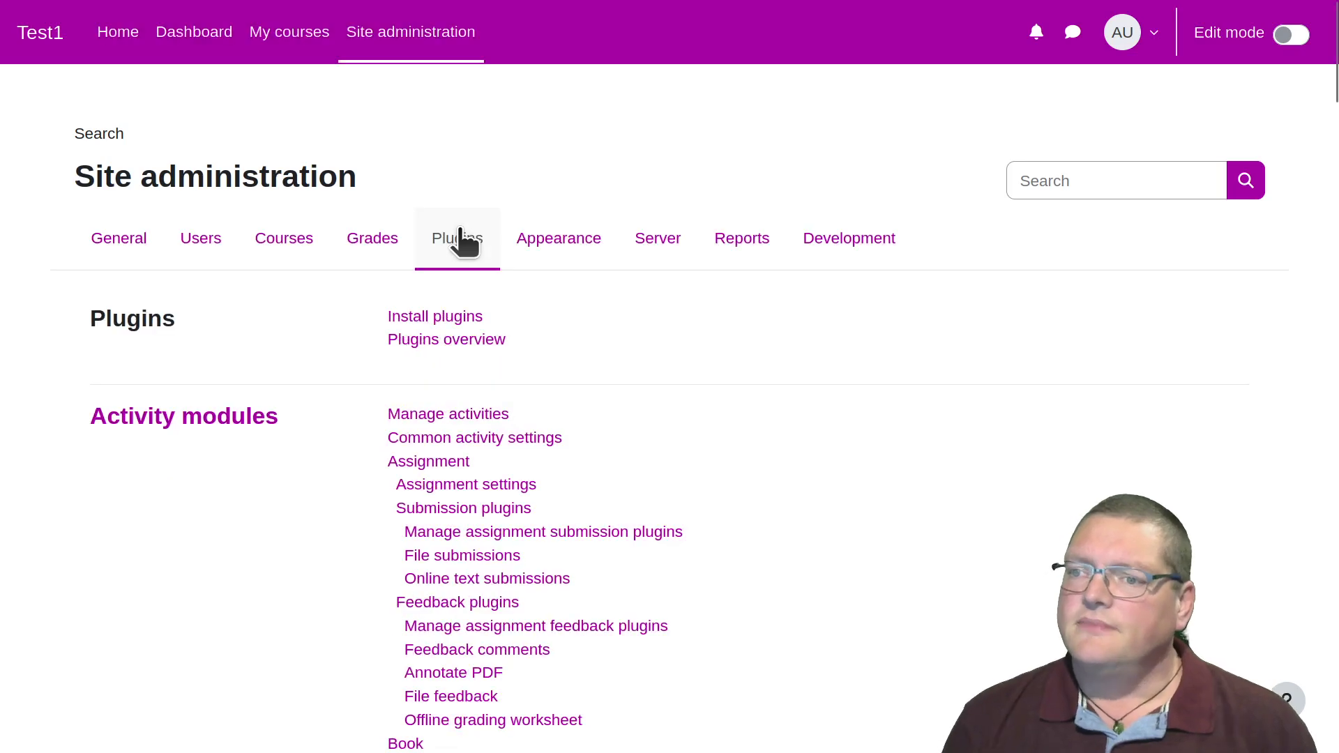
{"action": "left_click", "coordinate": [480, 342]}
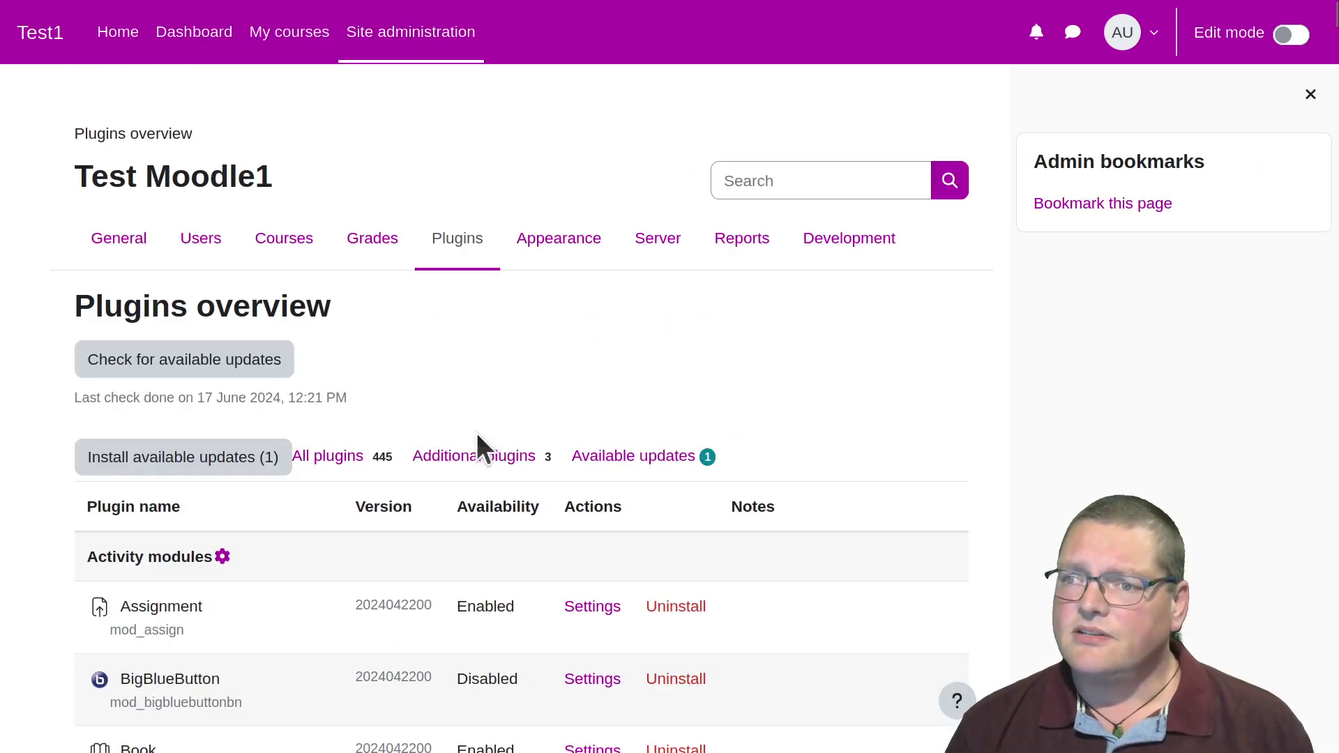
{"action": "left_click", "coordinate": [479, 455]}
{"action": "scroll", "coordinate": [478, 463], "scroll_direction": "down", "scroll_amount": 7}
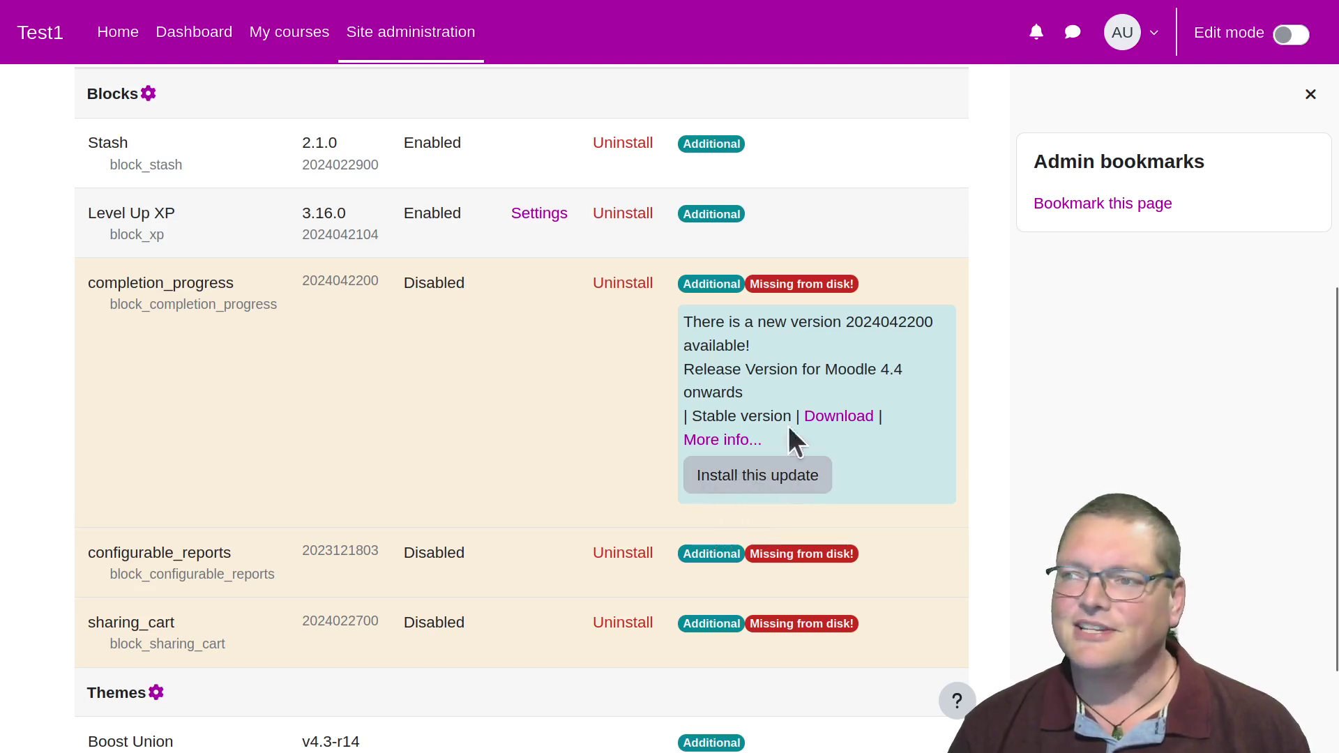
{"action": "double_click", "coordinate": [338, 280]}
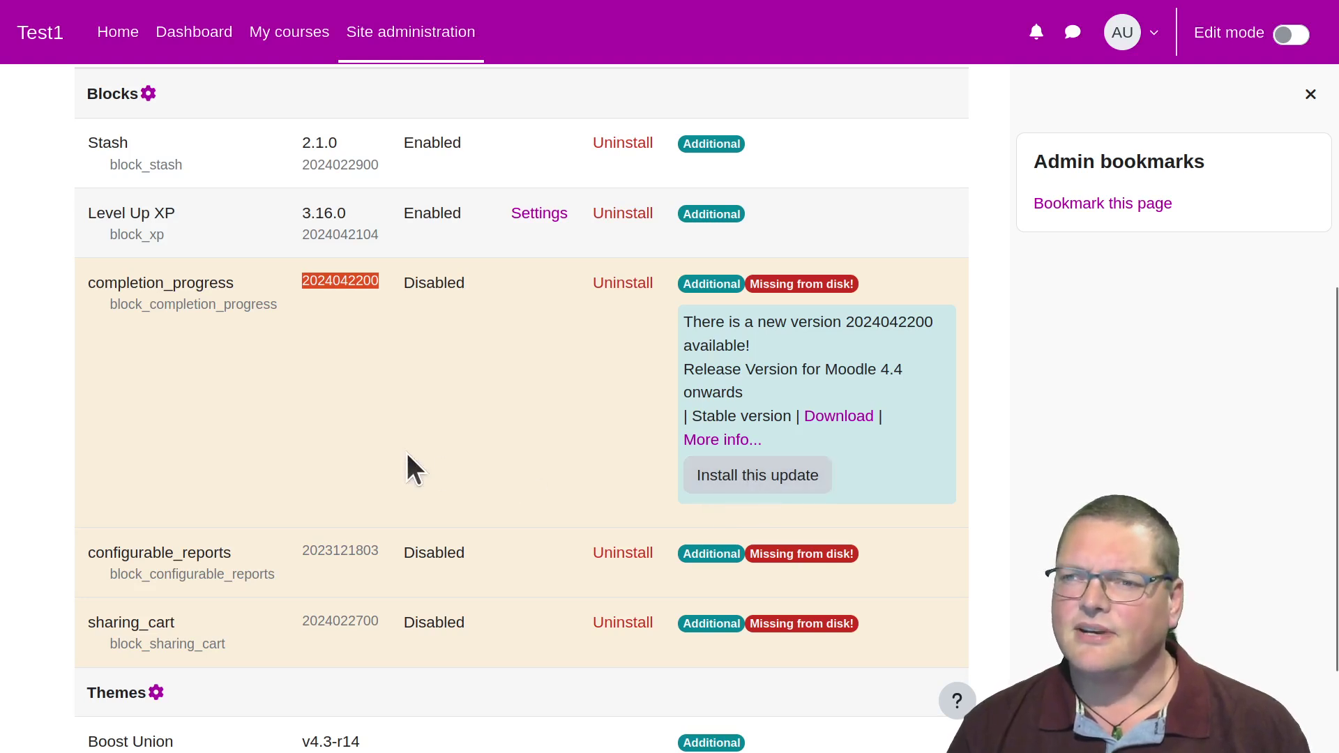
{"action": "left_click", "coordinate": [385, 481]}
{"action": "scroll", "coordinate": [385, 495], "scroll_direction": "up", "scroll_amount": 2}
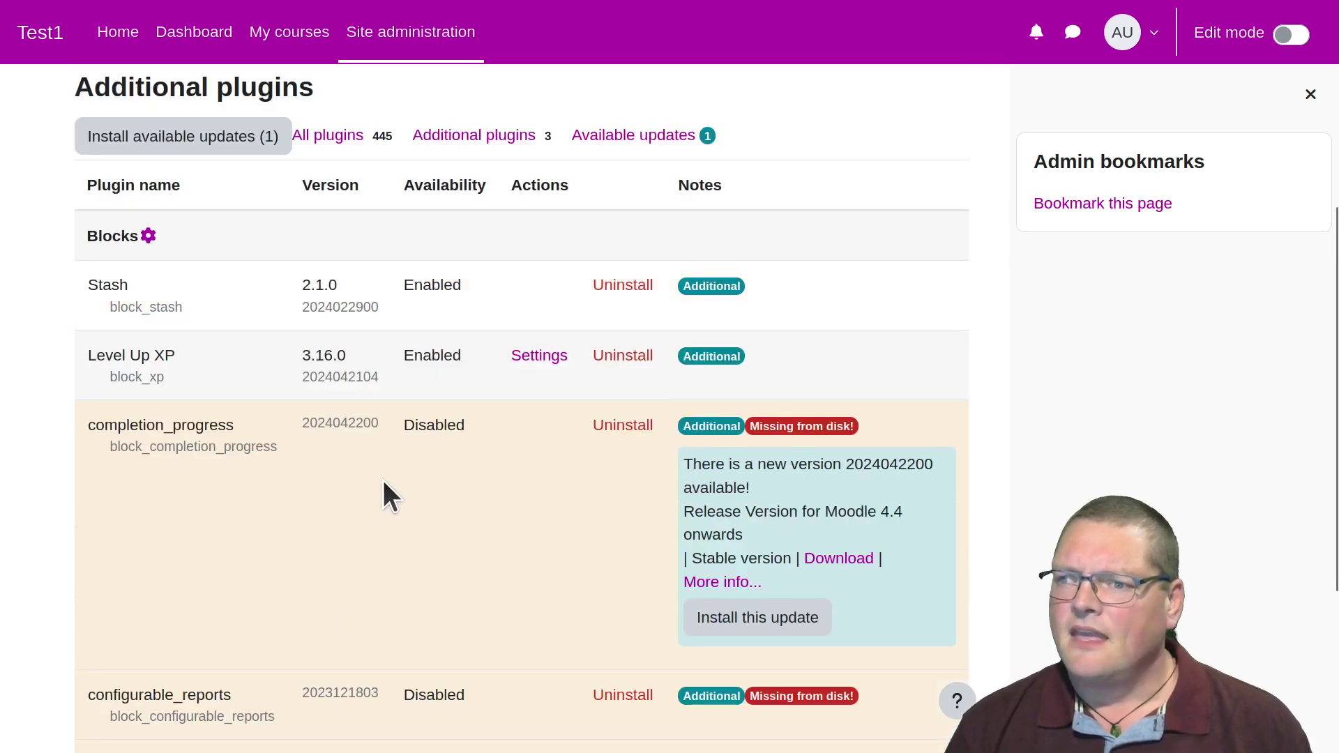
{"action": "scroll", "coordinate": [384, 495], "scroll_direction": "down", "scroll_amount": 2}
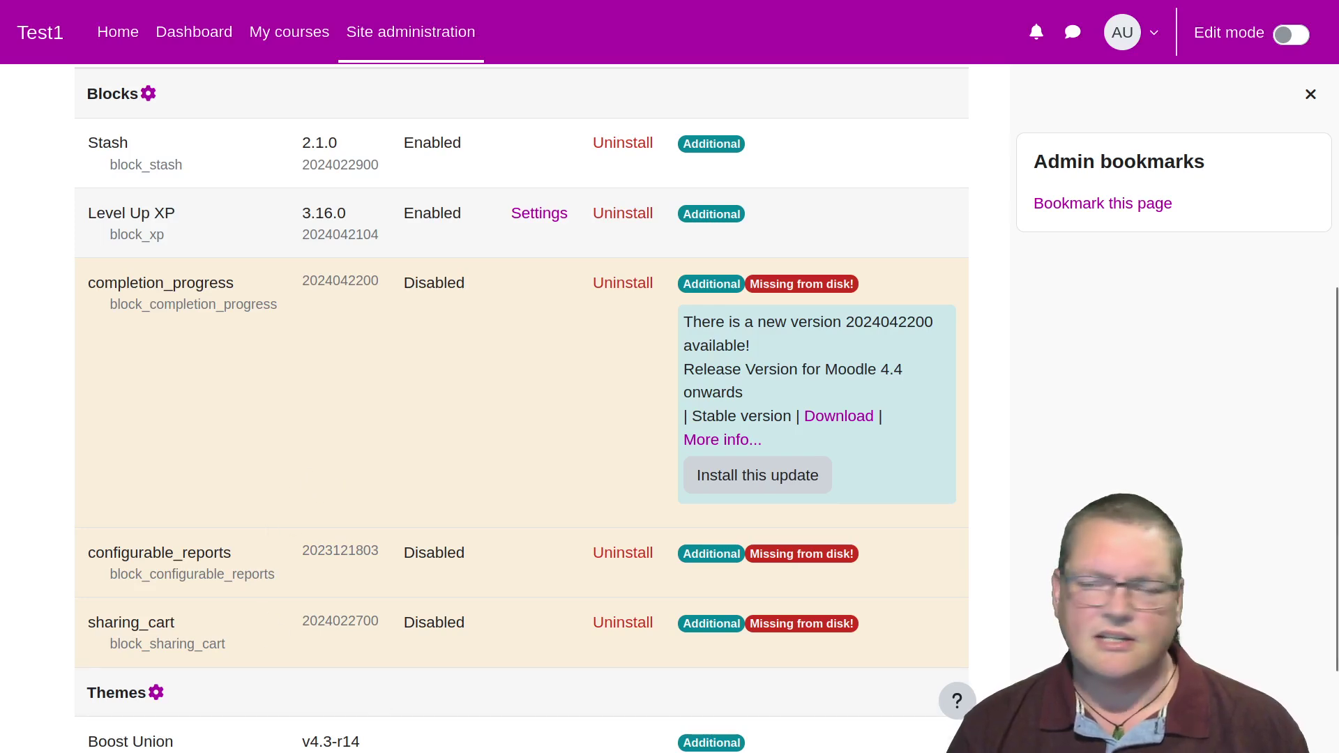
{"action": "scroll", "coordinate": [597, 477], "scroll_direction": "up", "scroll_amount": 7}
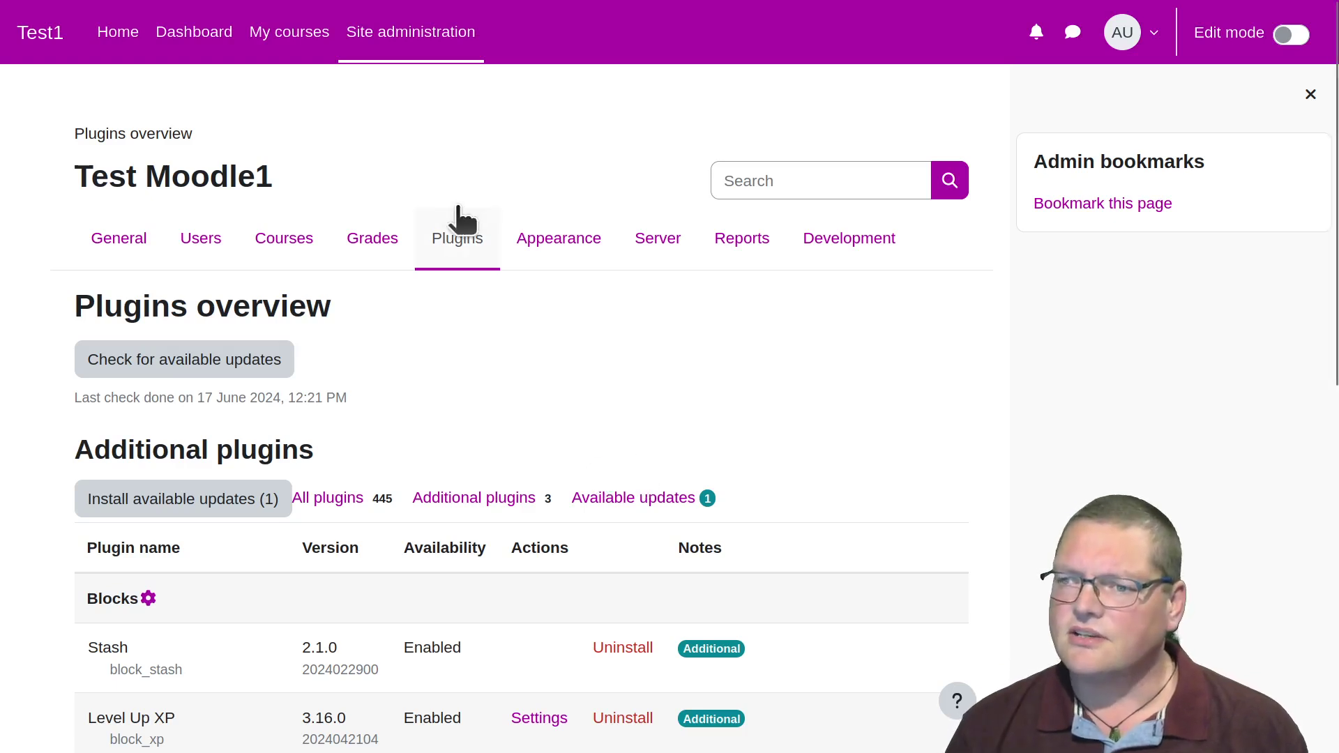
- Open the Performance overview report and view the details of its Database schema check
{"action": "left_click", "coordinate": [749, 244]}
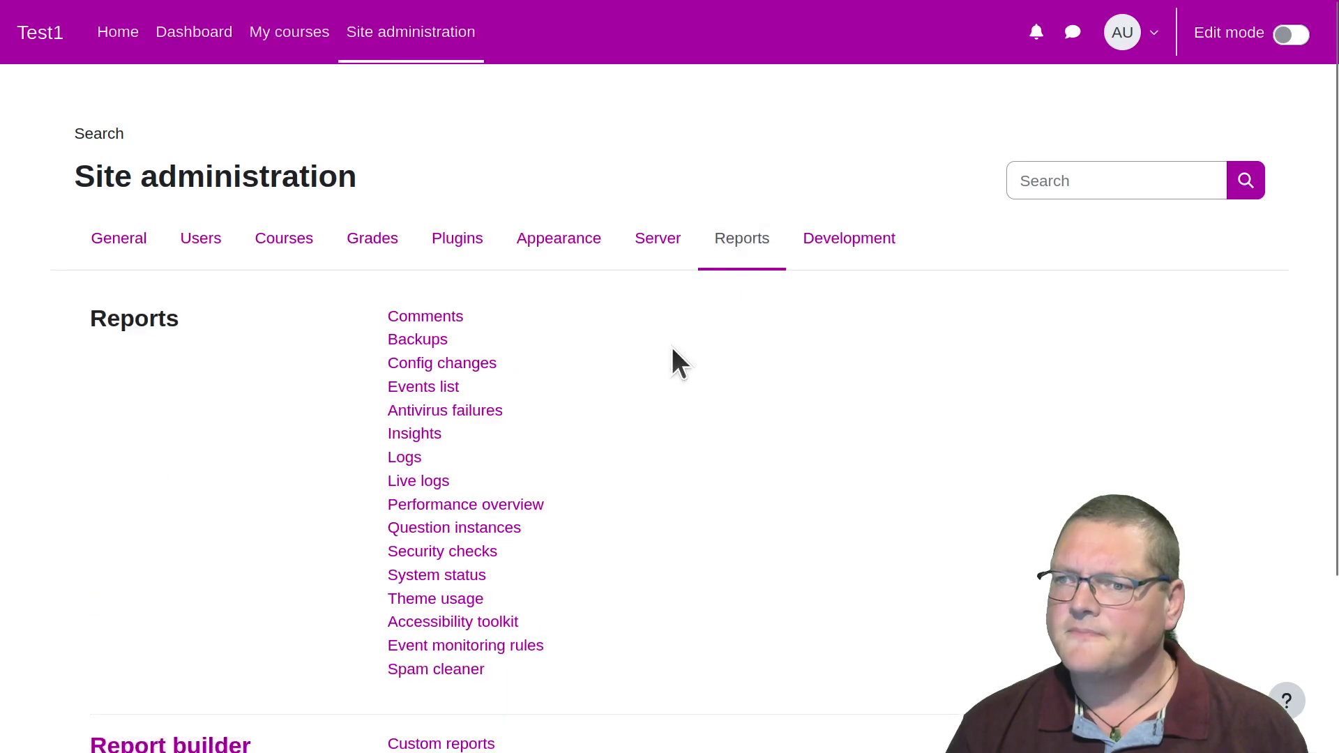
{"action": "scroll", "coordinate": [659, 359], "scroll_direction": "down", "scroll_amount": 2}
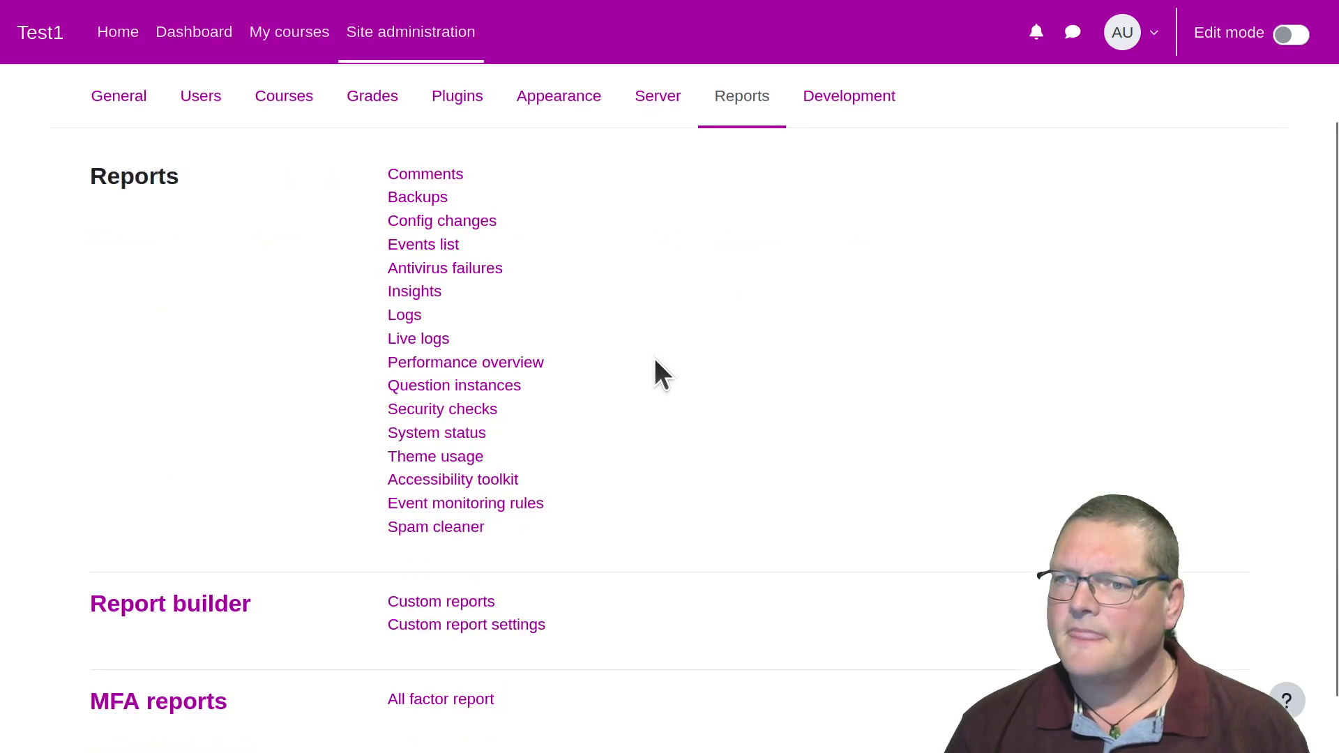
{"action": "left_click", "coordinate": [432, 369]}
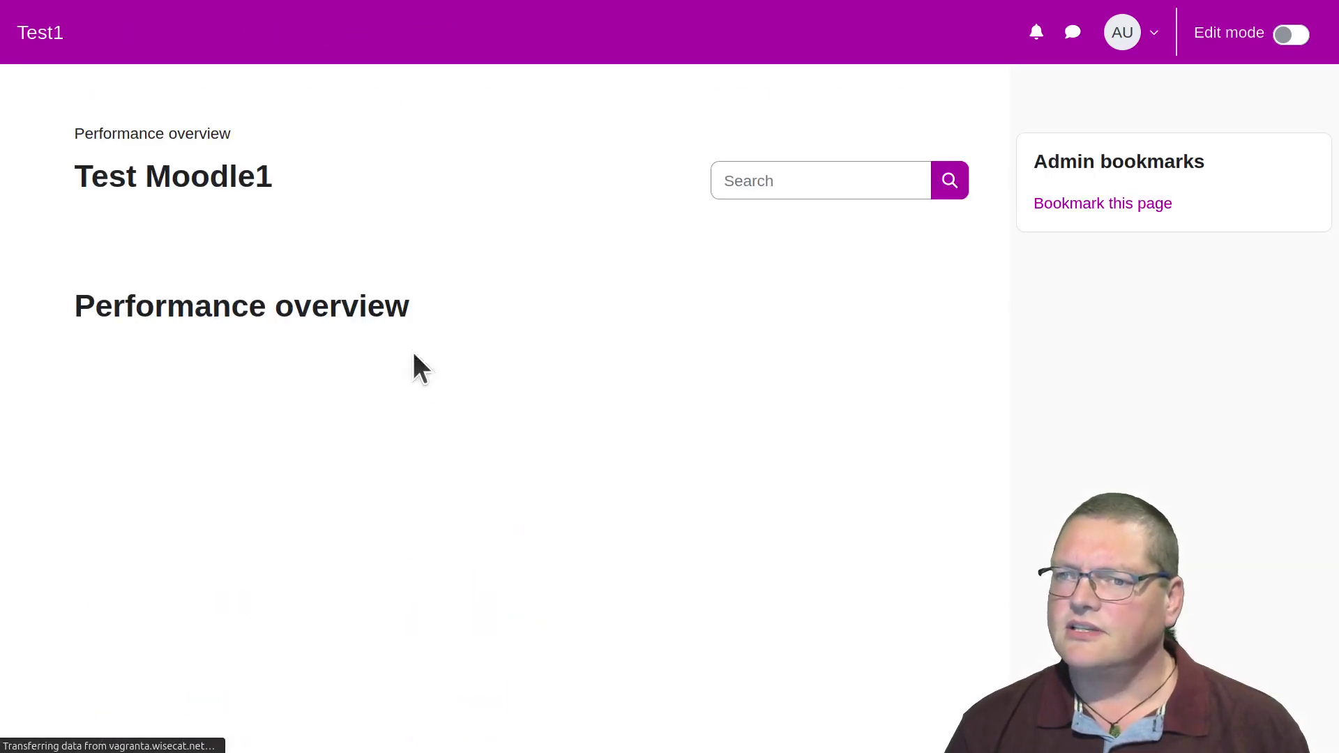
{"action": "scroll", "coordinate": [359, 436], "scroll_direction": "down", "scroll_amount": 3}
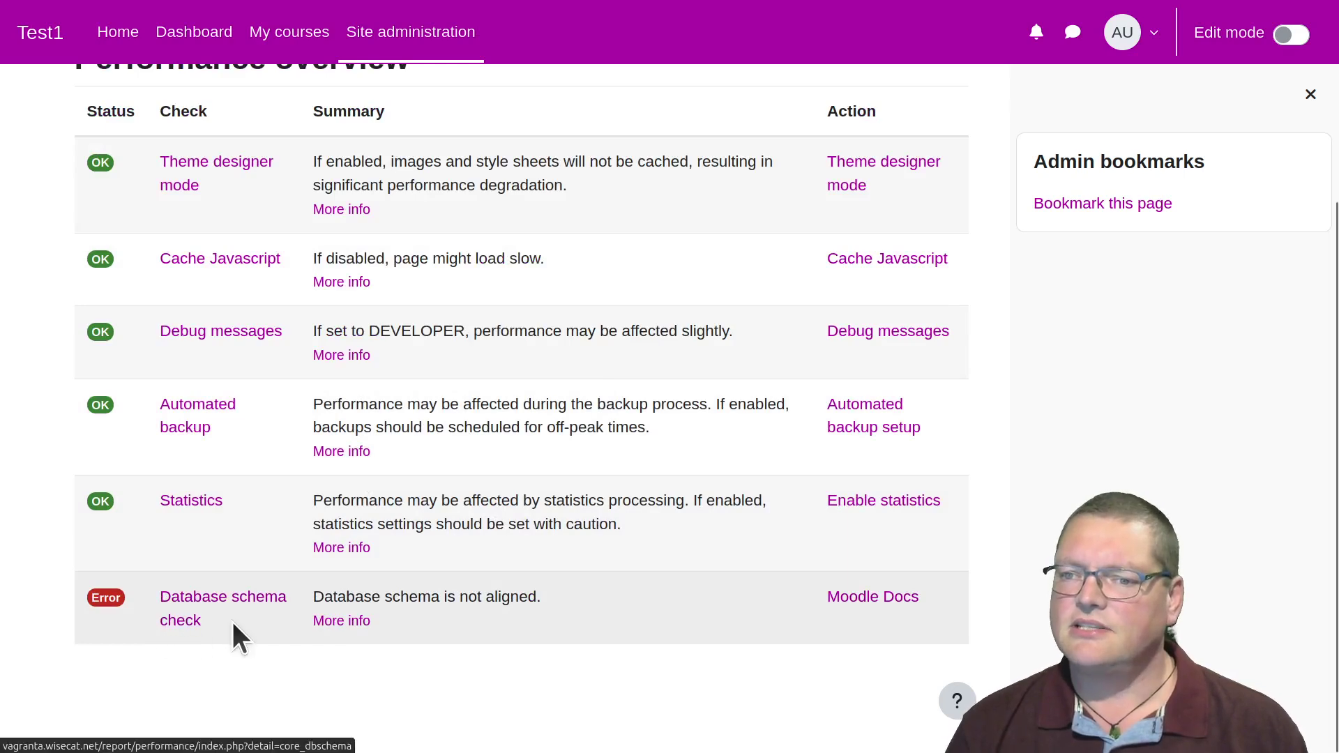
{"action": "left_click", "coordinate": [196, 636]}
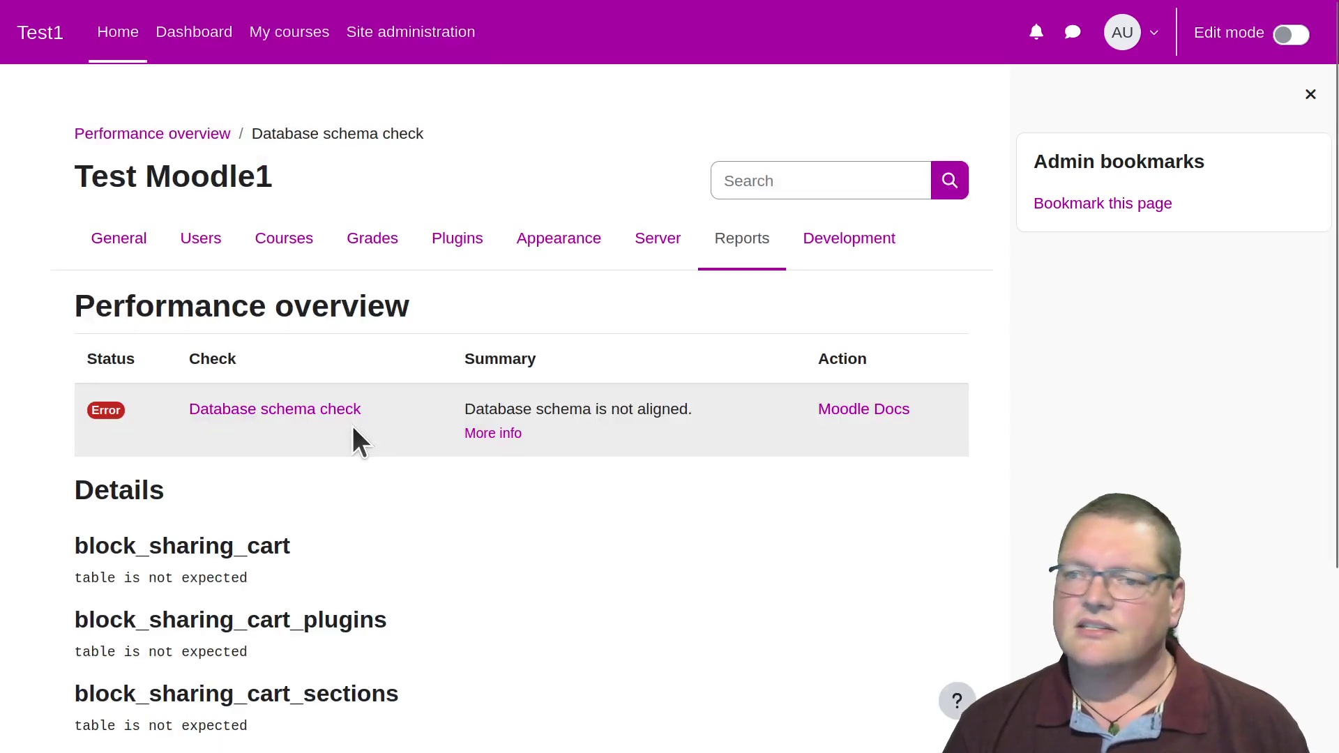
- Examine the database tables listed in the schema check details, from block_sharing_cart to block_configurable_reports
{"action": "scroll", "coordinate": [353, 427], "scroll_direction": "down", "scroll_amount": 3}
{"action": "scroll", "coordinate": [352, 427], "scroll_direction": "up", "scroll_amount": 2}
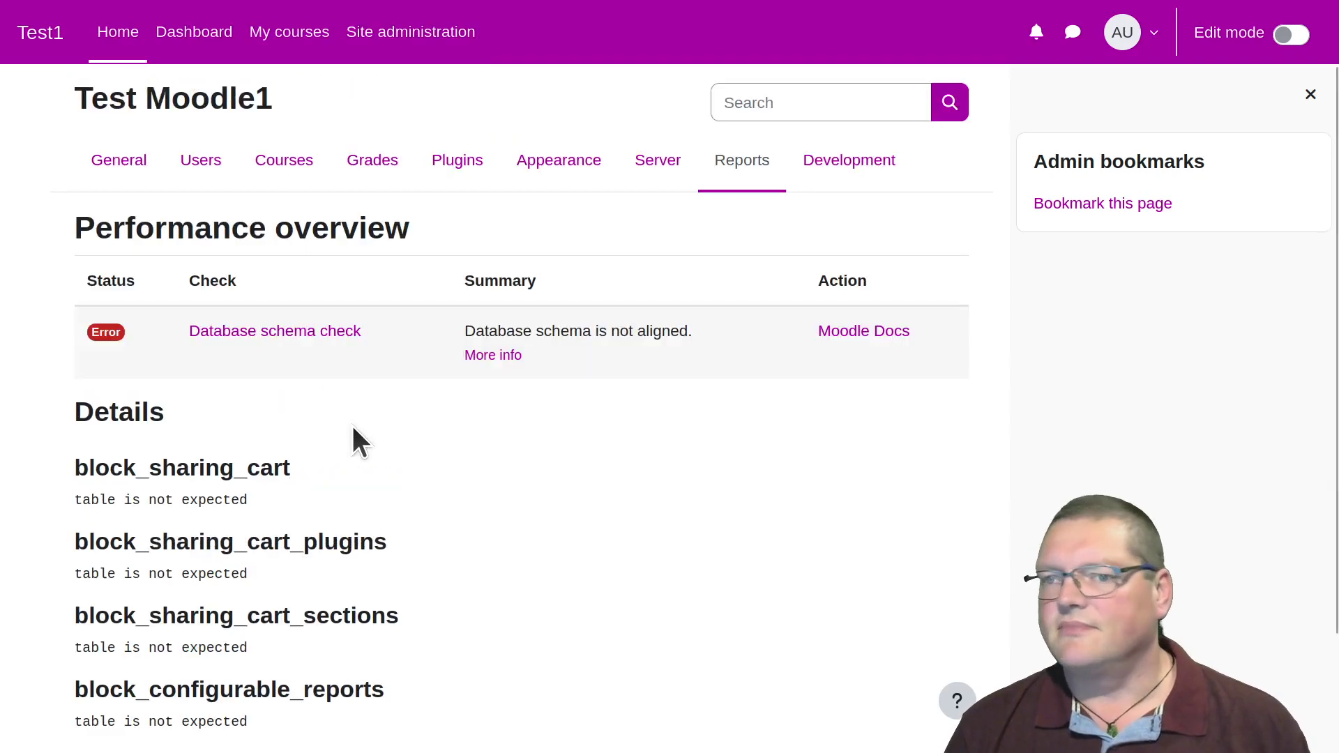
{"action": "scroll", "coordinate": [352, 426], "scroll_direction": "down", "scroll_amount": 2}
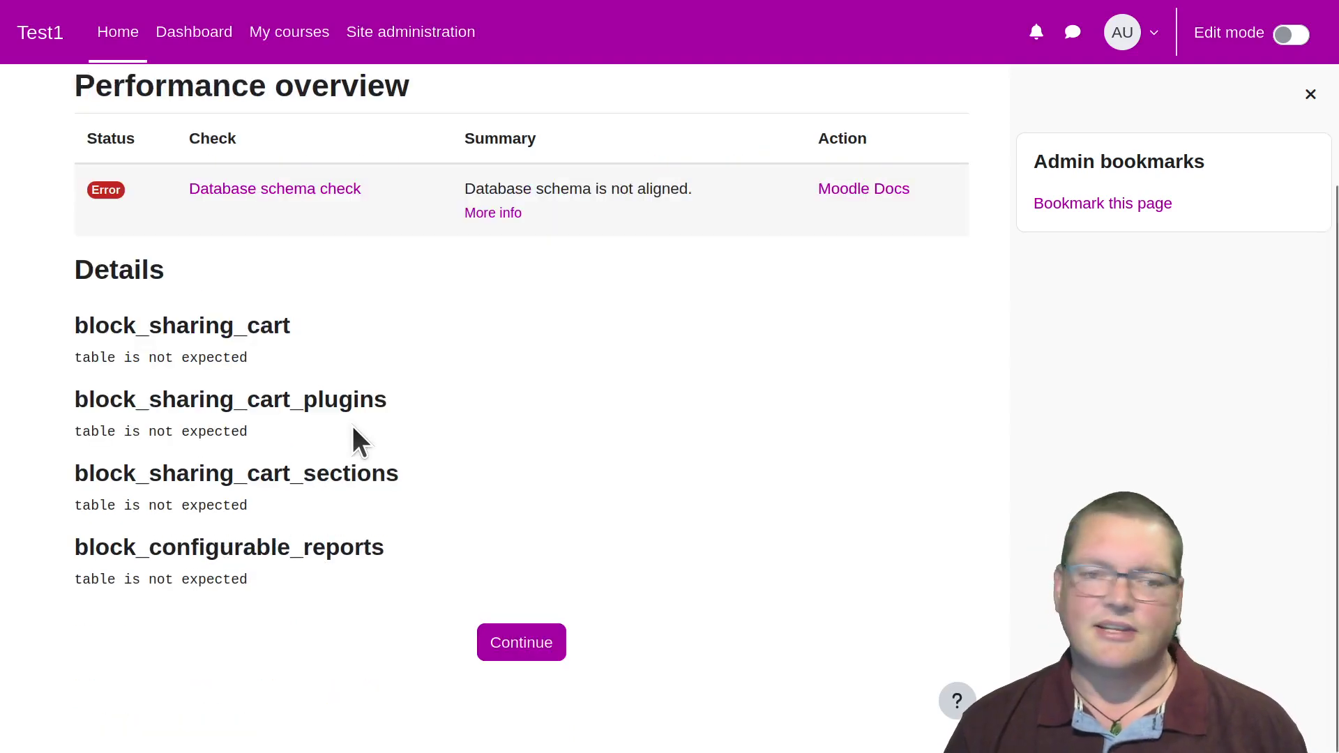
{"action": "left_click_drag", "start_coordinate": [111, 327], "coordinate": [221, 544]}
{"action": "left_click", "coordinate": [231, 548]}
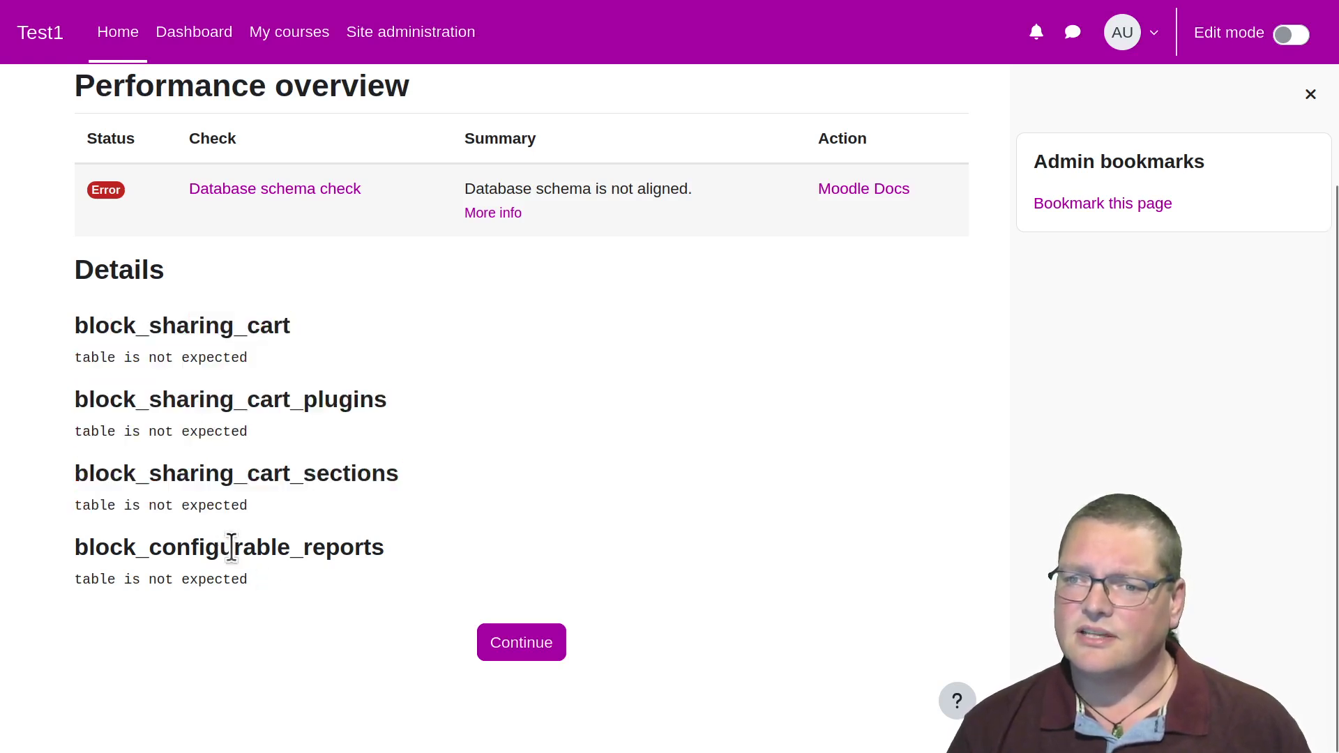
{"action": "double_click", "coordinate": [231, 548]}
{"action": "double_click", "coordinate": [213, 474]}
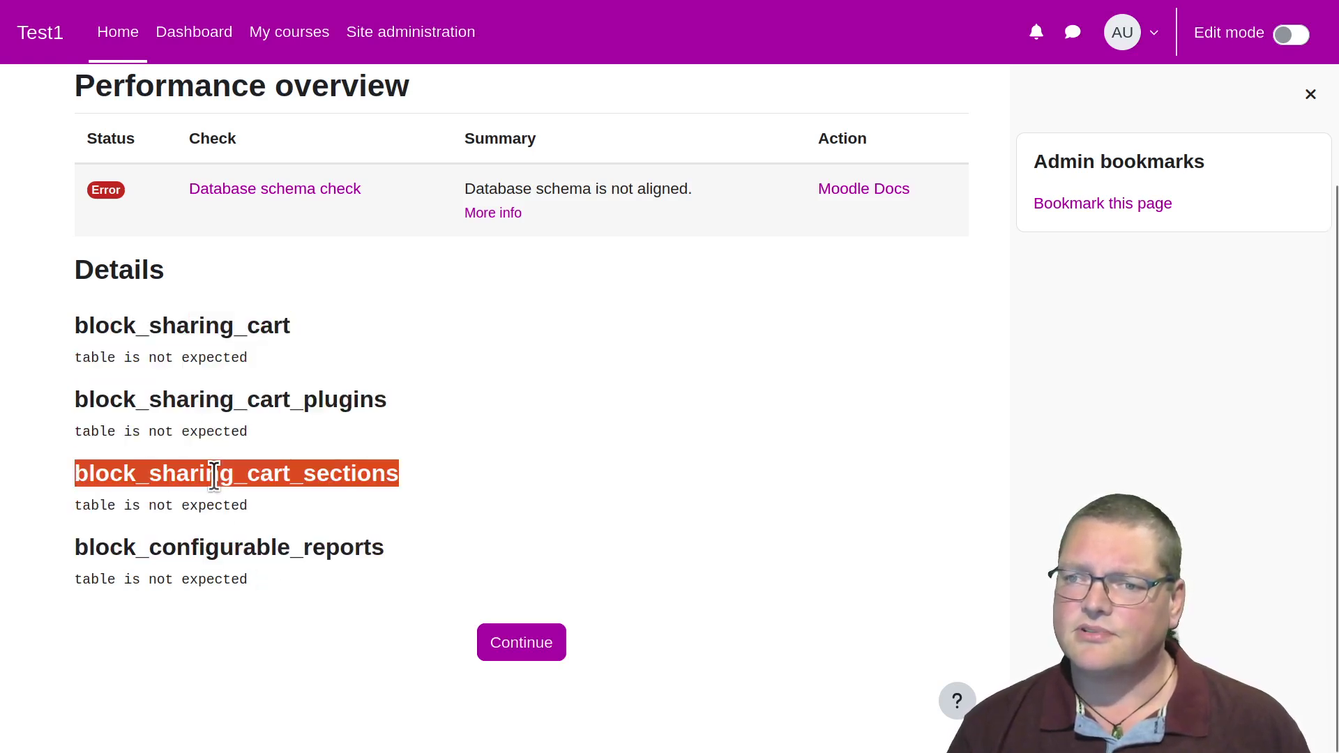
{"action": "double_click", "coordinate": [213, 403]}
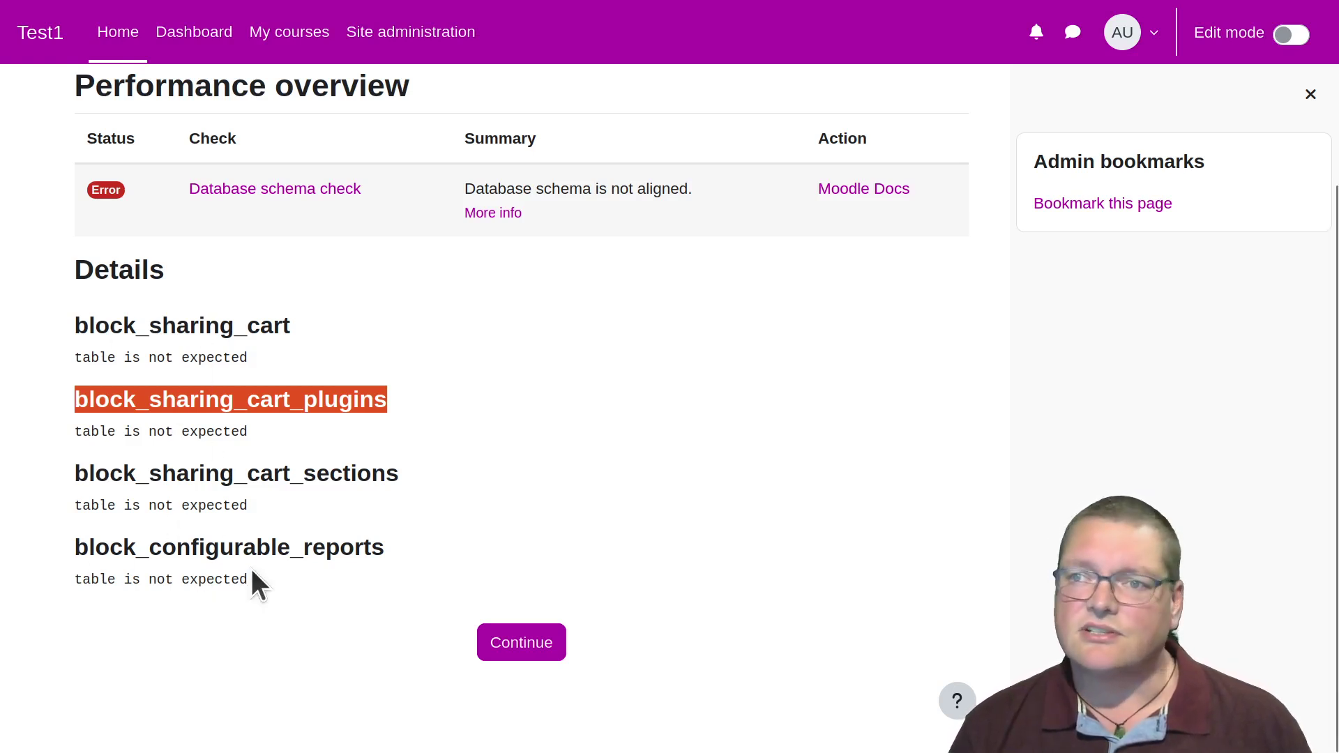
{"action": "scroll", "coordinate": [251, 572], "scroll_direction": "up", "scroll_amount": 3}
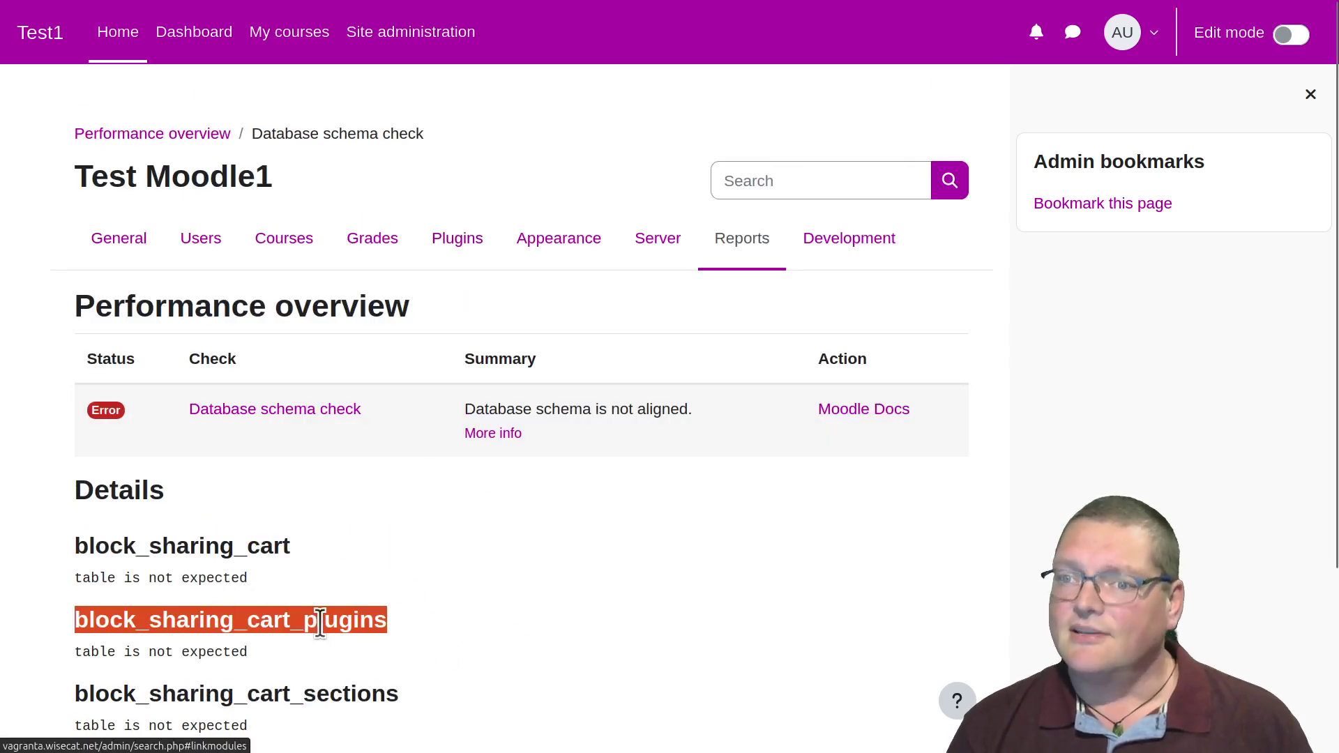
{"action": "scroll", "coordinate": [286, 370], "scroll_direction": "down", "scroll_amount": 2}
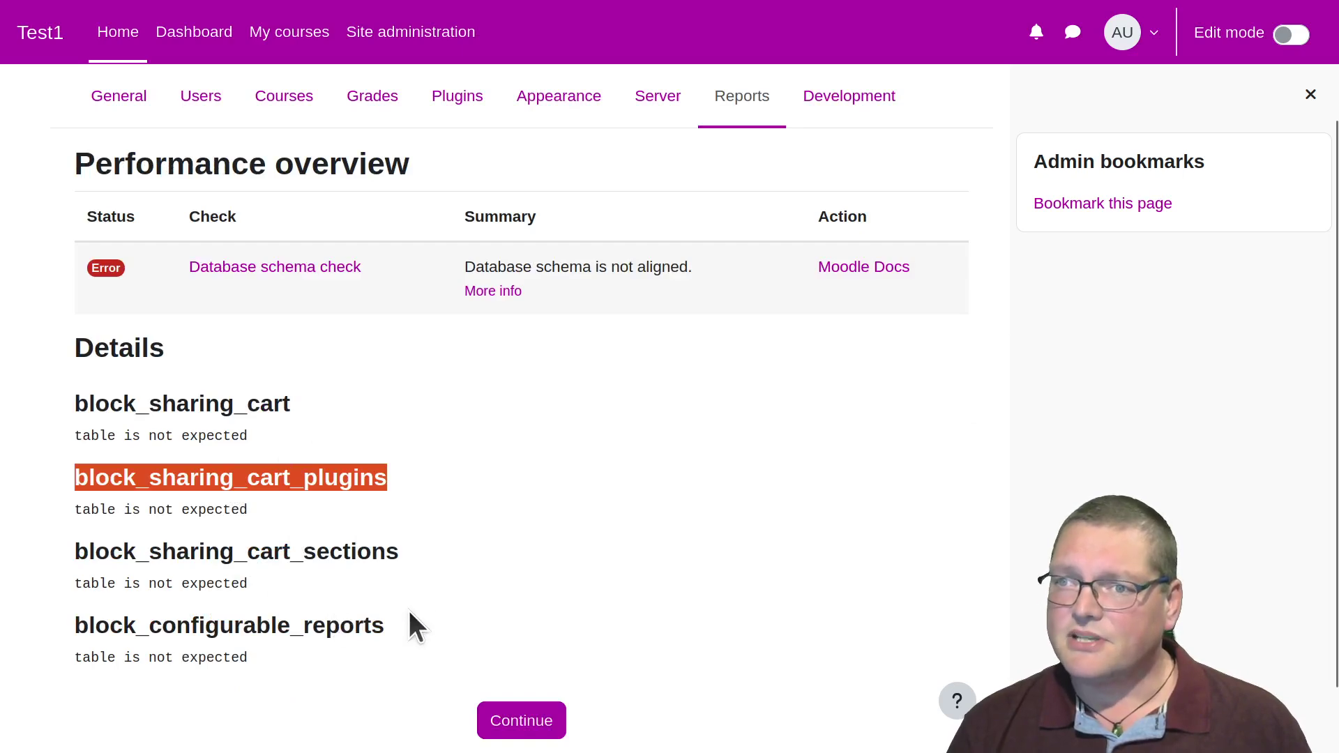
{"action": "scroll", "coordinate": [412, 628], "scroll_direction": "up", "scroll_amount": 2}
- Go back to the plugins overview, show only the additional plugins, and review the block plugins listed there
{"action": "left_click", "coordinate": [469, 247]}
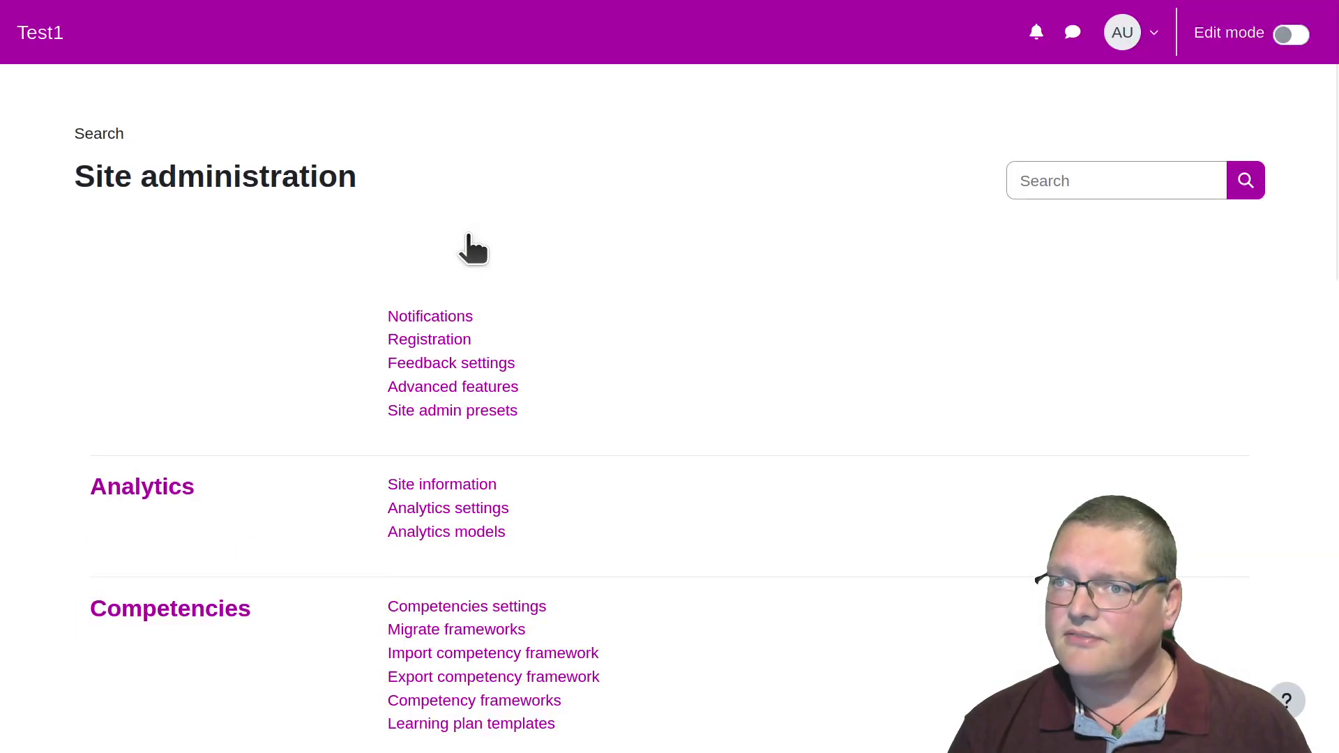
{"action": "left_click", "coordinate": [472, 342]}
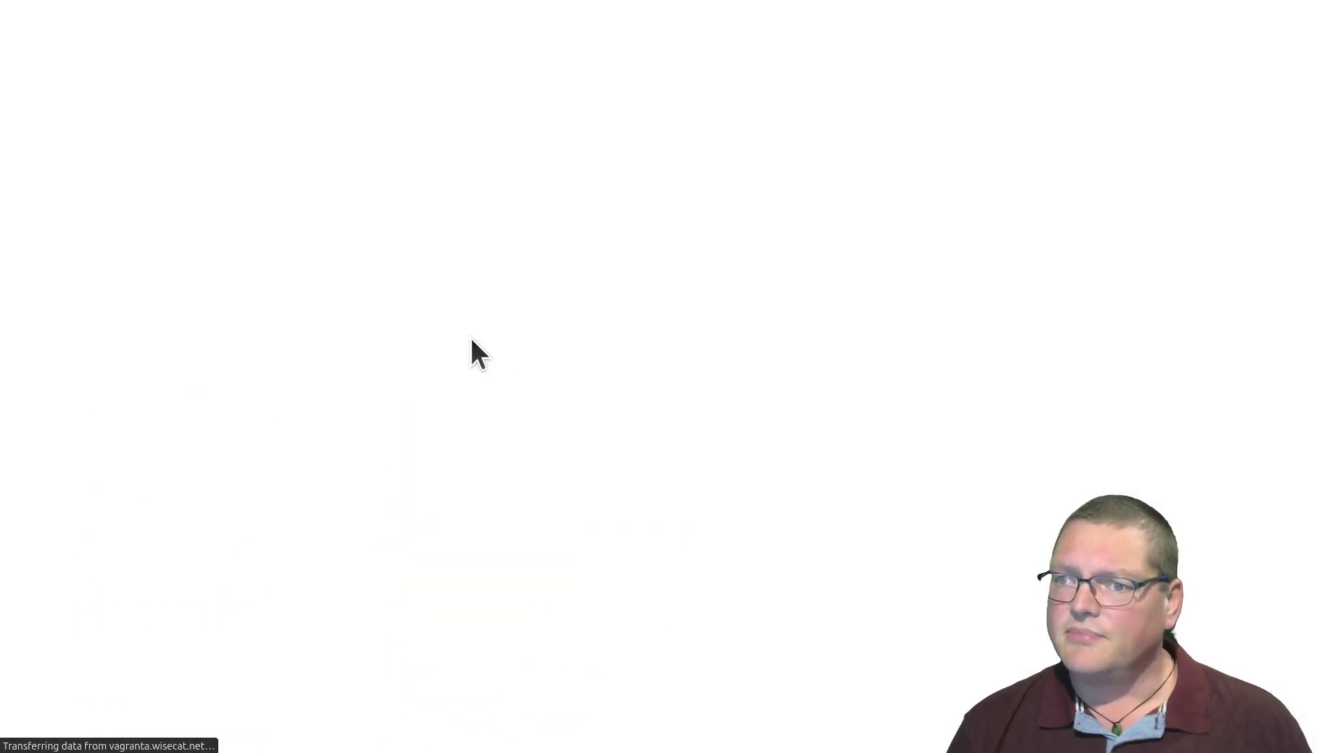
{"action": "left_click", "coordinate": [492, 314]}
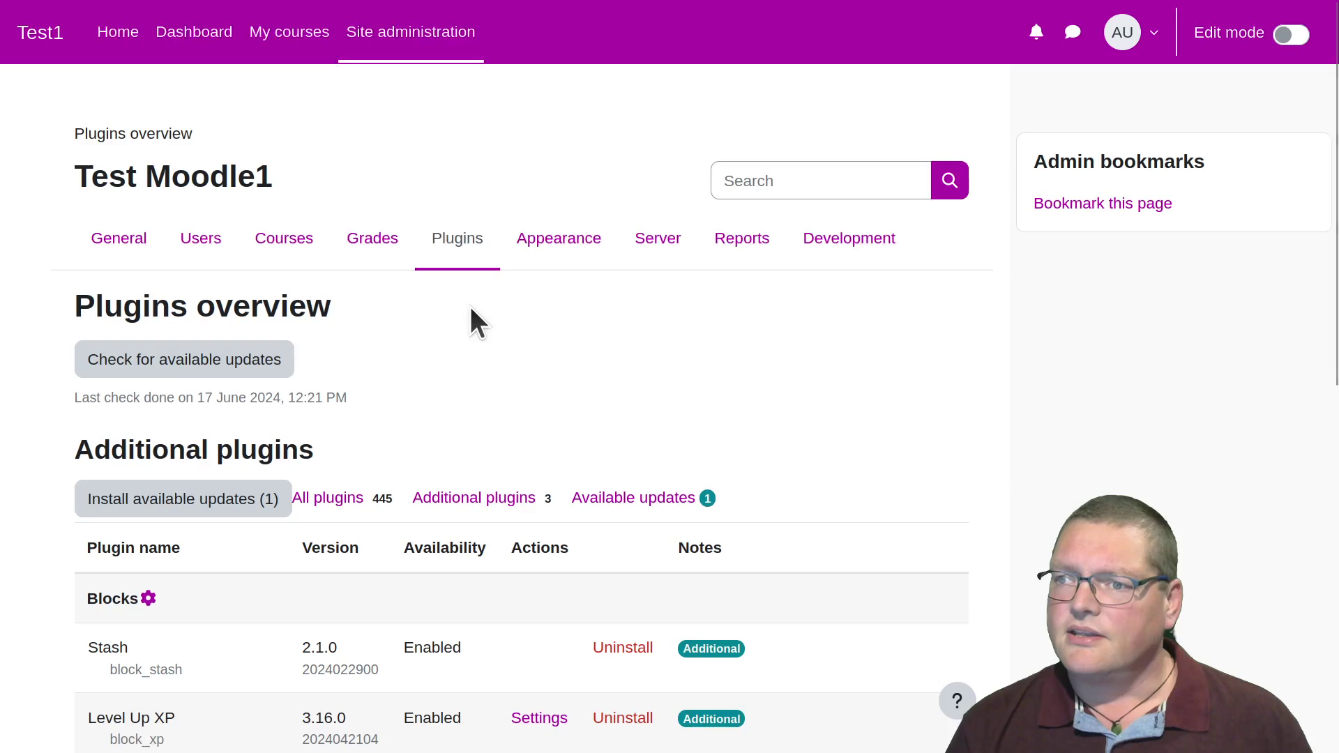
{"action": "scroll", "coordinate": [468, 303], "scroll_direction": "down", "scroll_amount": 8}
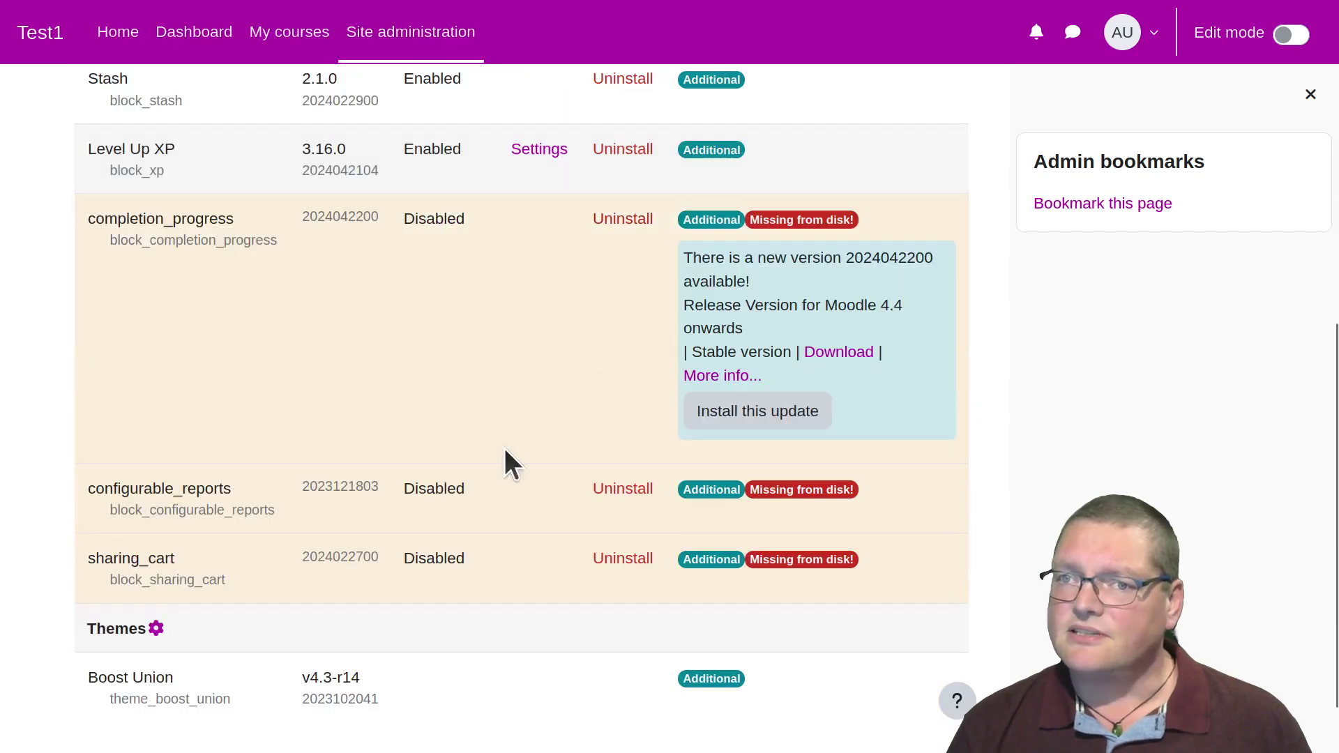
{"action": "scroll", "coordinate": [505, 449], "scroll_direction": "up", "scroll_amount": 2}
{"action": "scroll", "coordinate": [504, 449], "scroll_direction": "down", "scroll_amount": 3}
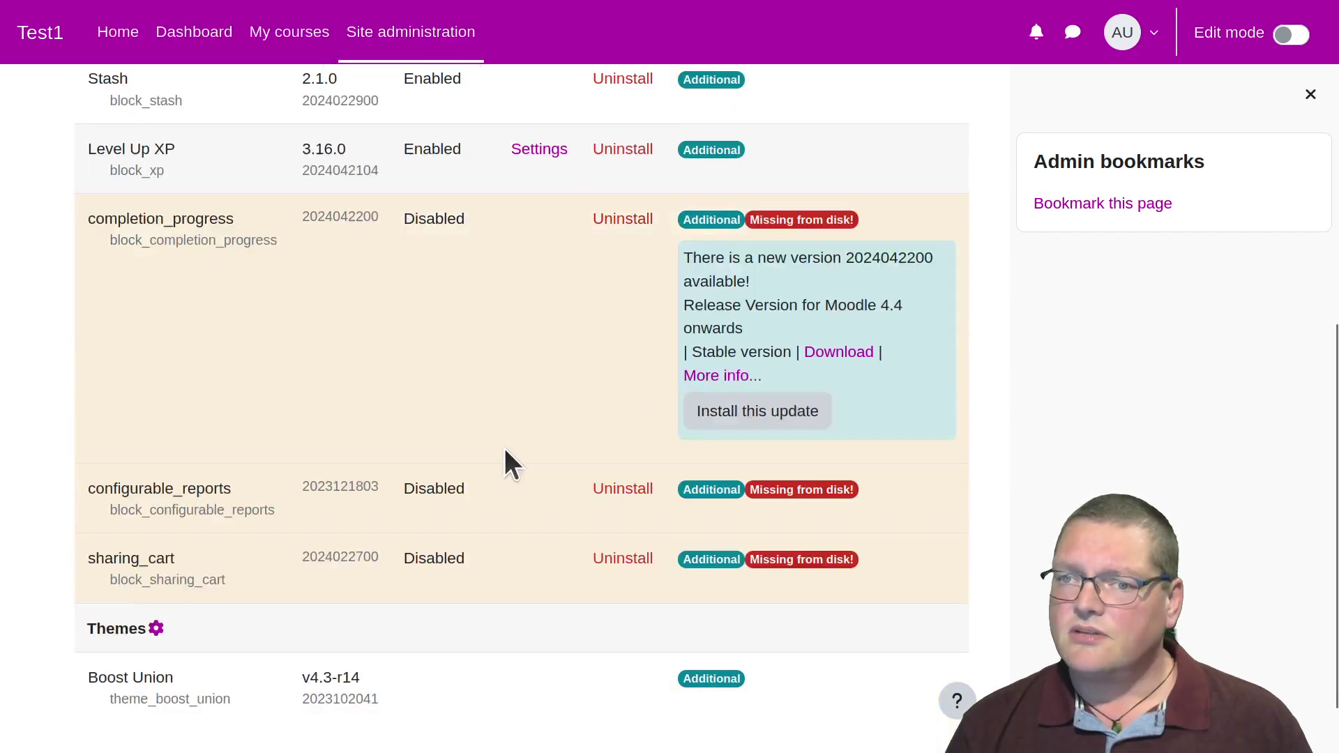
- Uninstall the Stash block plugin, check its block instances notice, and remove its plugin folder from the server
{"action": "scroll", "coordinate": [505, 450], "scroll_direction": "up", "scroll_amount": 5}
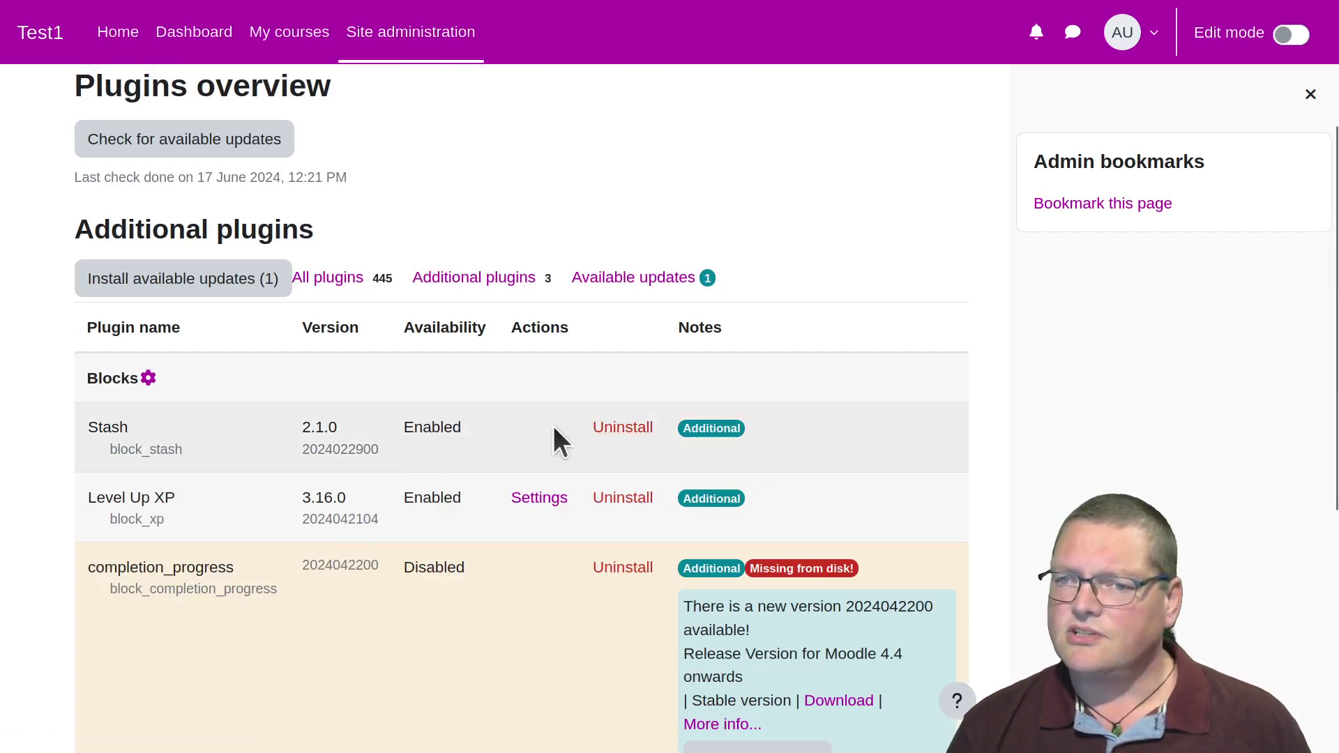
{"action": "left_click", "coordinate": [623, 429]}
{"action": "scroll", "coordinate": [621, 430], "scroll_direction": "down", "scroll_amount": 2}
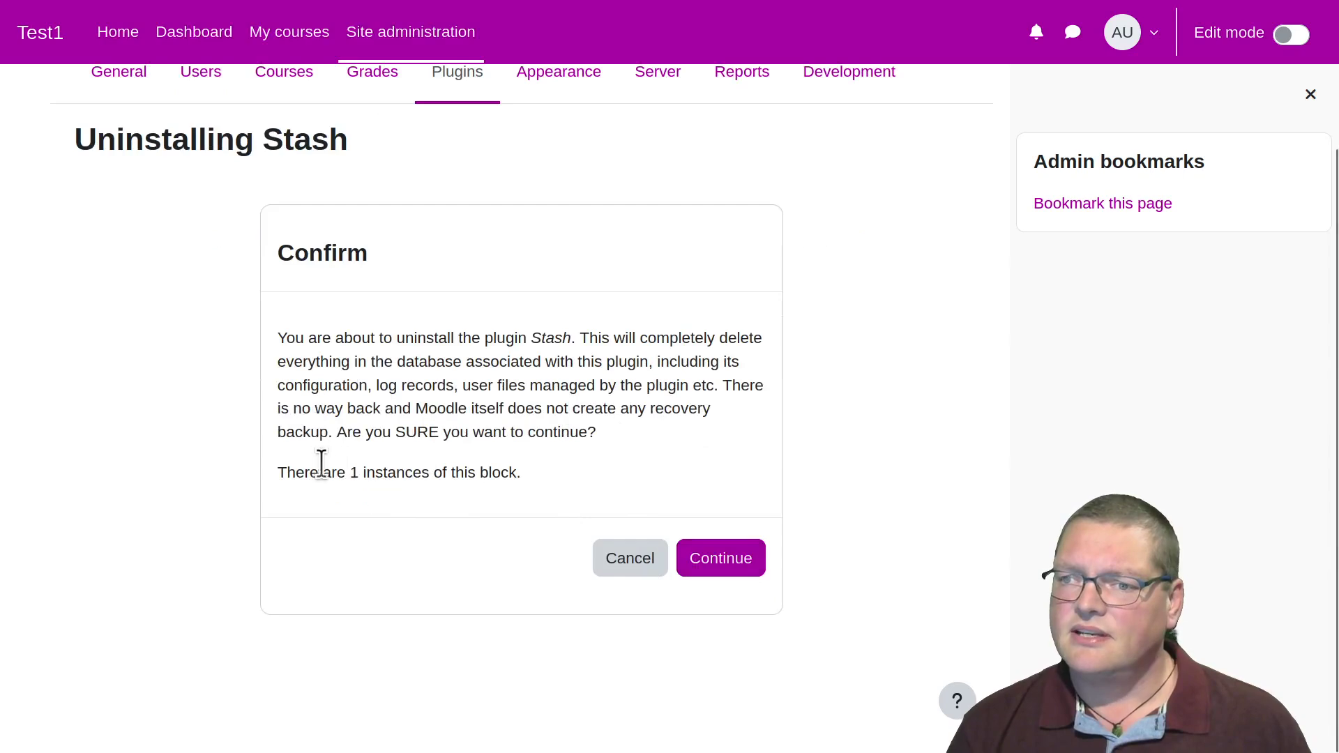
{"action": "left_click_drag", "start_coordinate": [349, 472], "coordinate": [523, 476]}
{"action": "left_click", "coordinate": [521, 472]}
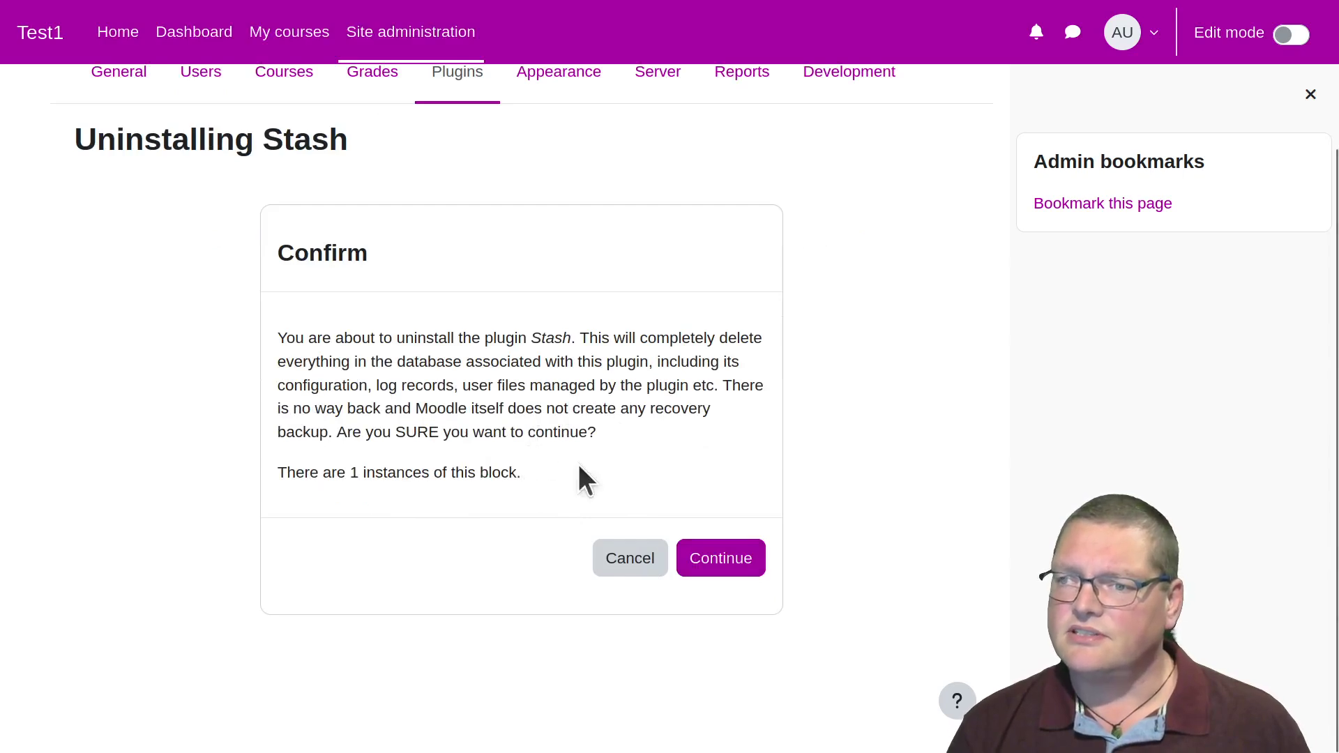
{"action": "left_click", "coordinate": [723, 558]}
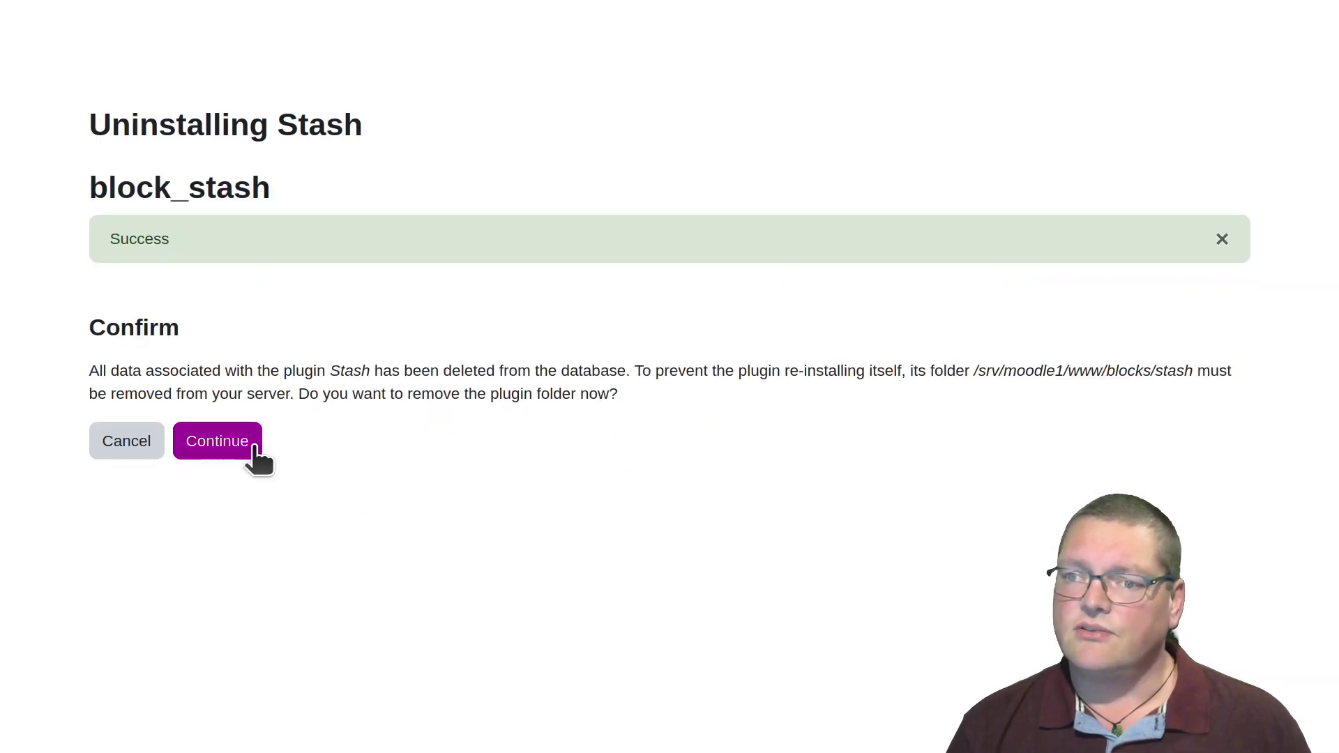
{"action": "left_click", "coordinate": [255, 447]}
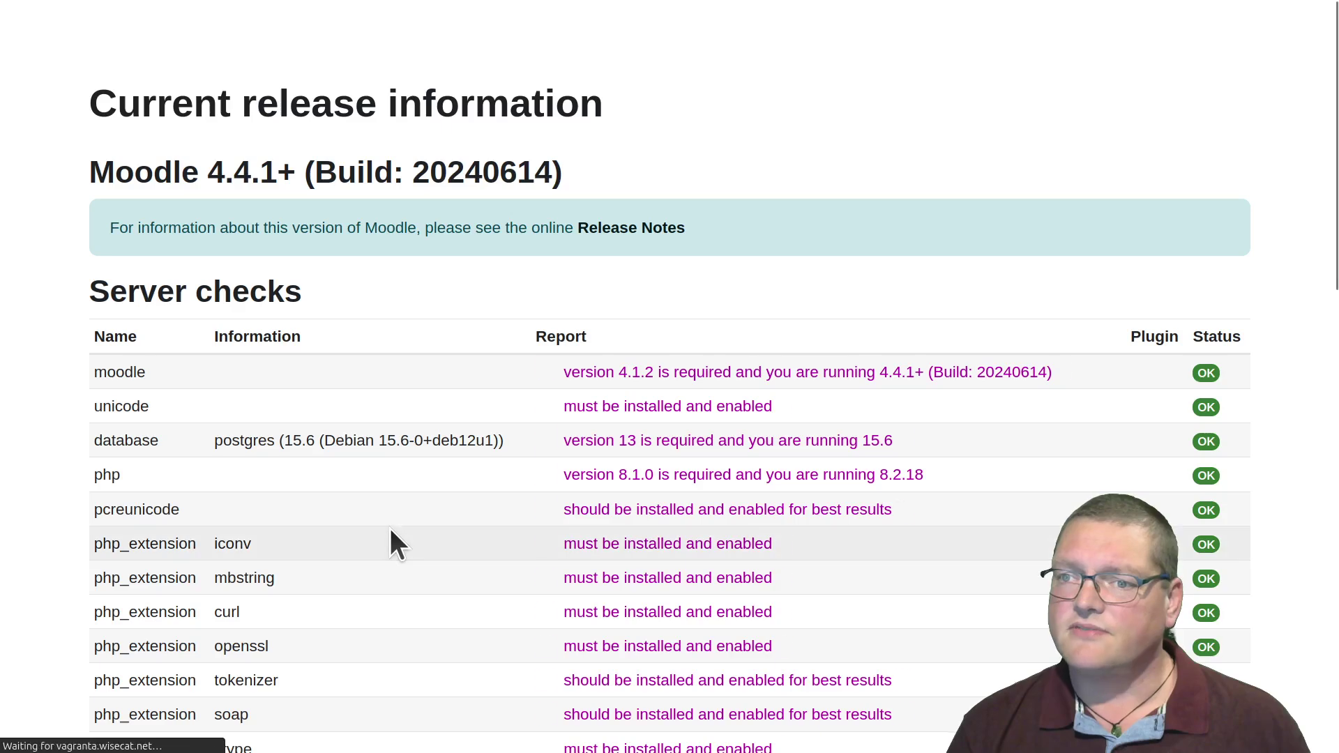
- Continue past the server checks and plugins check, and run the Moodle database upgrade to completion
{"action": "scroll", "coordinate": [446, 579], "scroll_direction": "down", "scroll_amount": 15}
{"action": "left_click", "coordinate": [662, 720]}
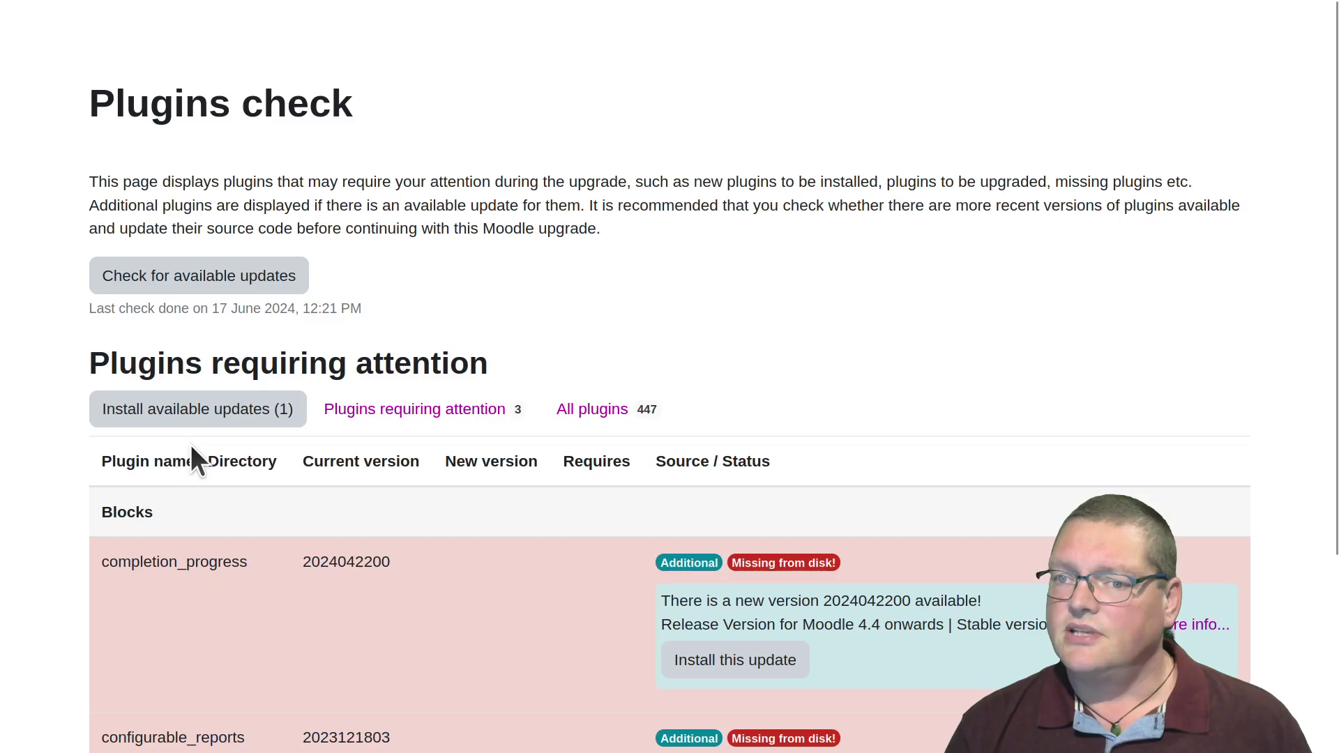
{"action": "scroll", "coordinate": [287, 652], "scroll_direction": "down", "scroll_amount": 3}
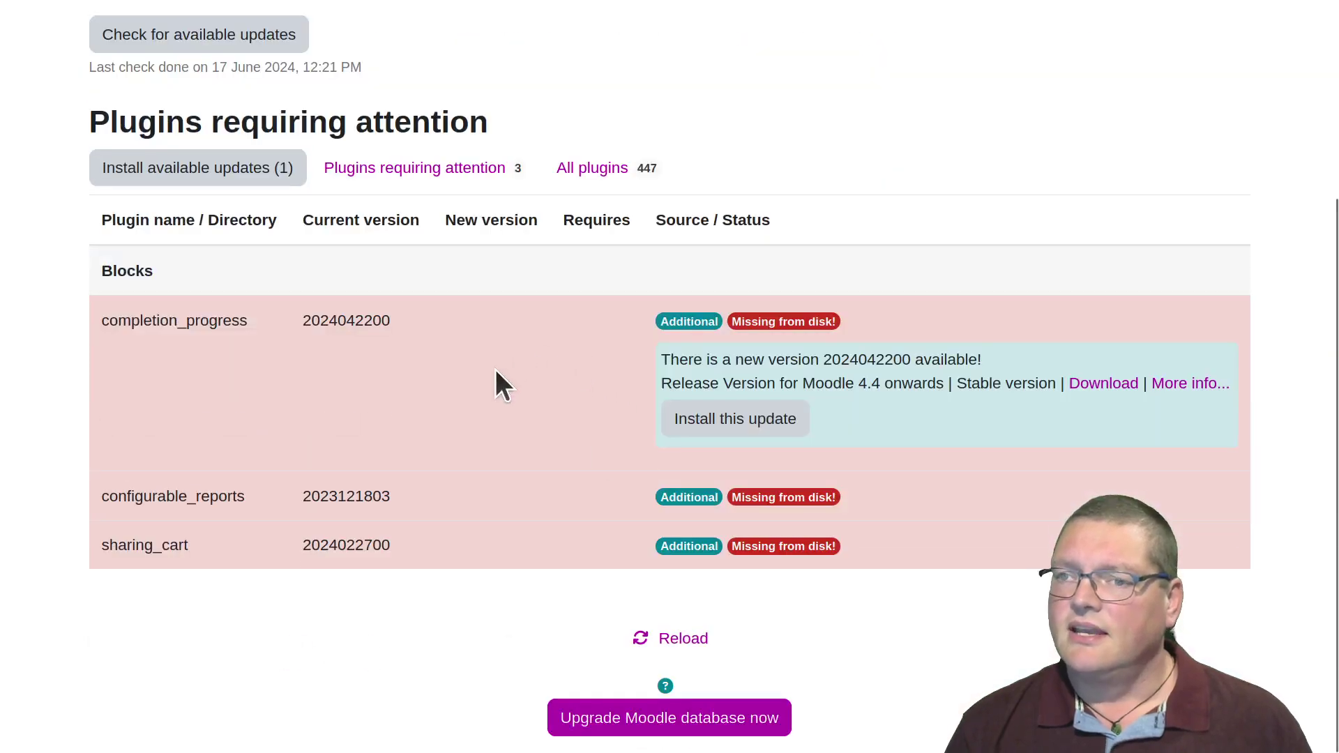
{"action": "left_click", "coordinate": [647, 719]}
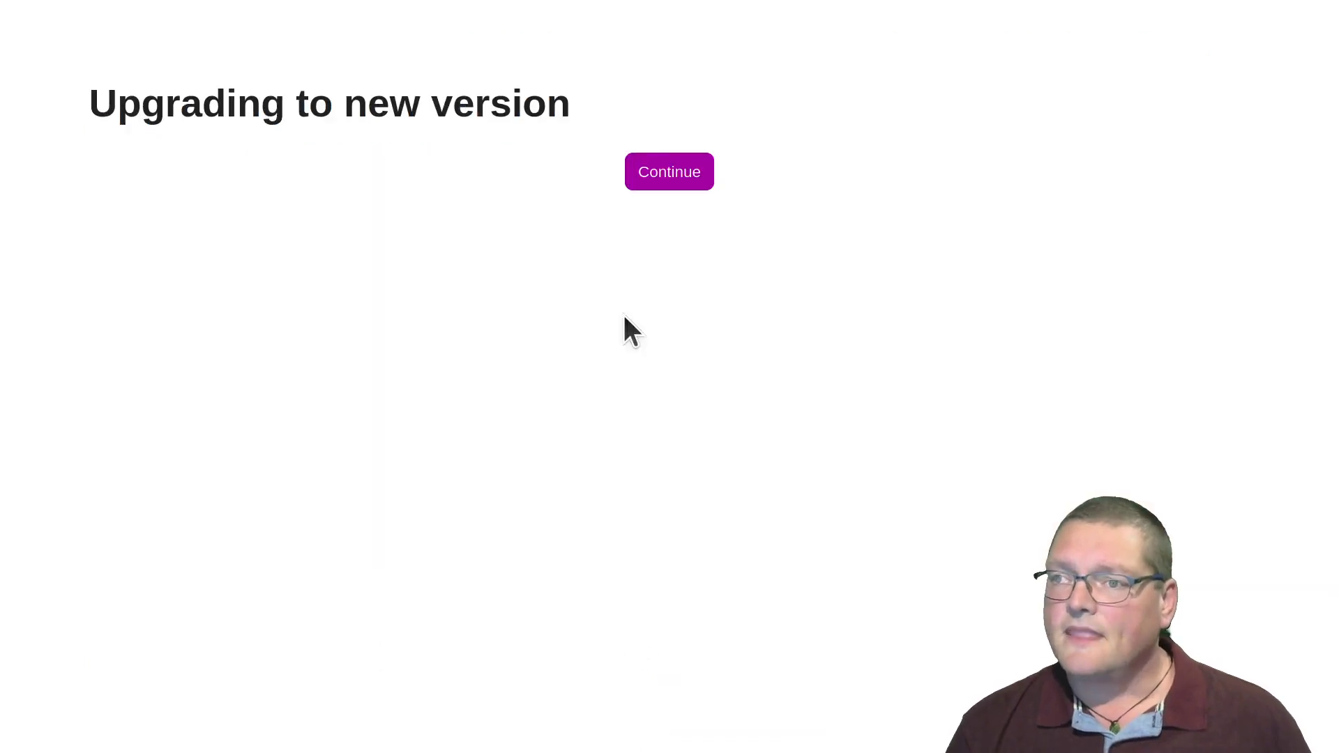
{"action": "left_click", "coordinate": [669, 178]}
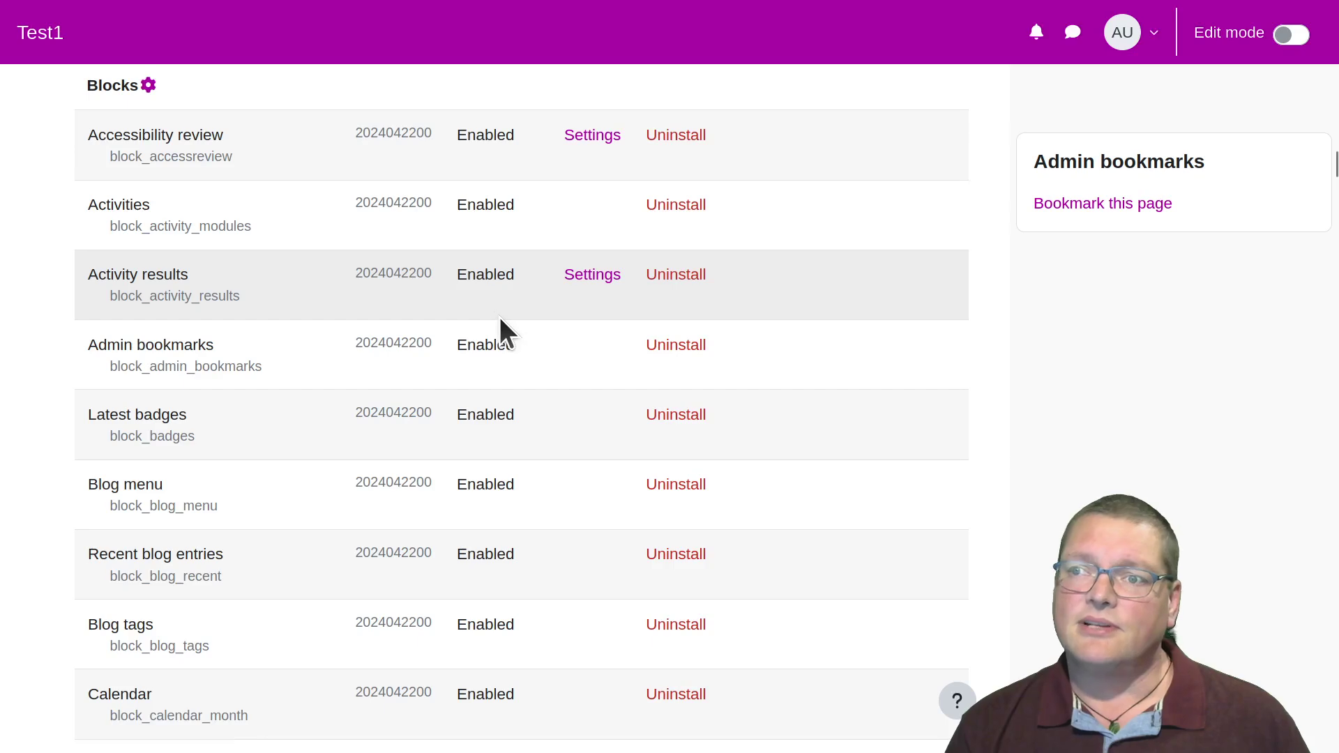
- Show only the additional plugins in the plugins overview and review the remaining block and theme entries
{"action": "scroll", "coordinate": [470, 298], "scroll_direction": "down", "scroll_amount": 20}
{"action": "scroll", "coordinate": [470, 299], "scroll_direction": "up", "scroll_amount": 15}
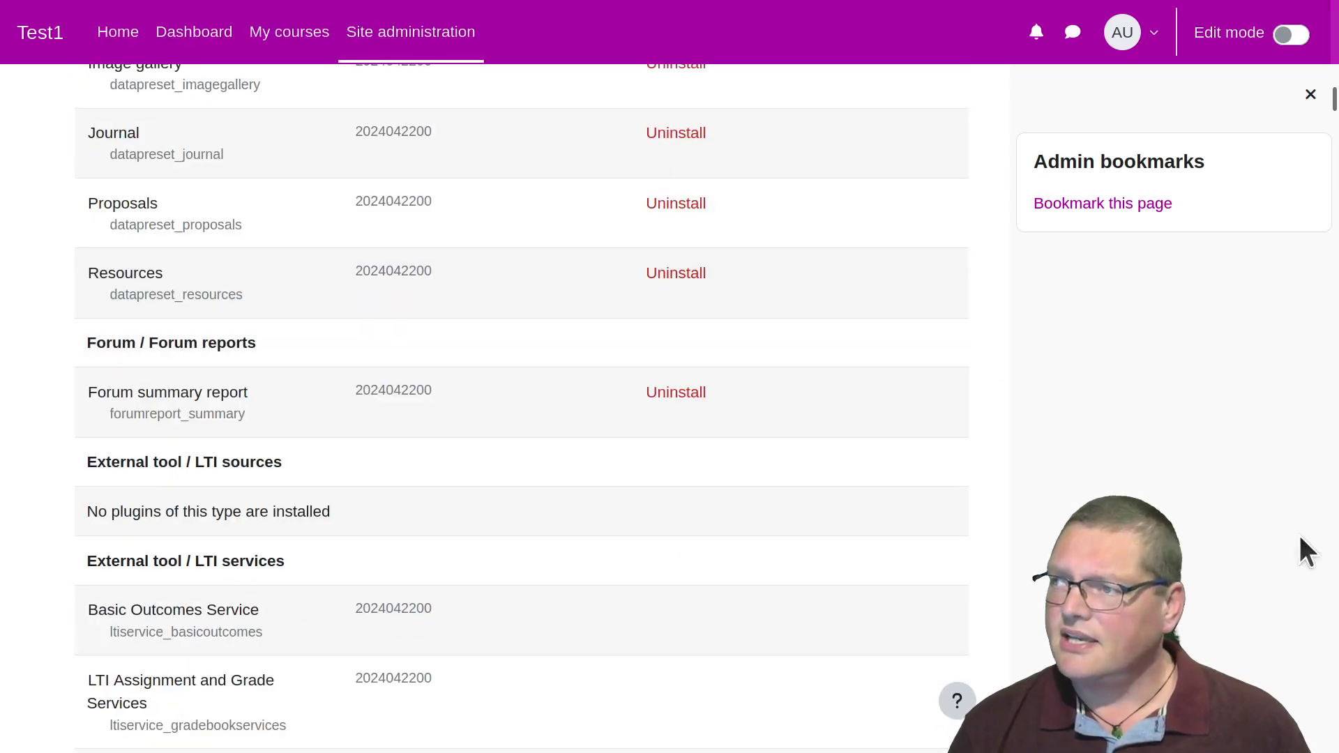
{"action": "scroll", "coordinate": [809, 415], "scroll_direction": "up", "scroll_amount": 20}
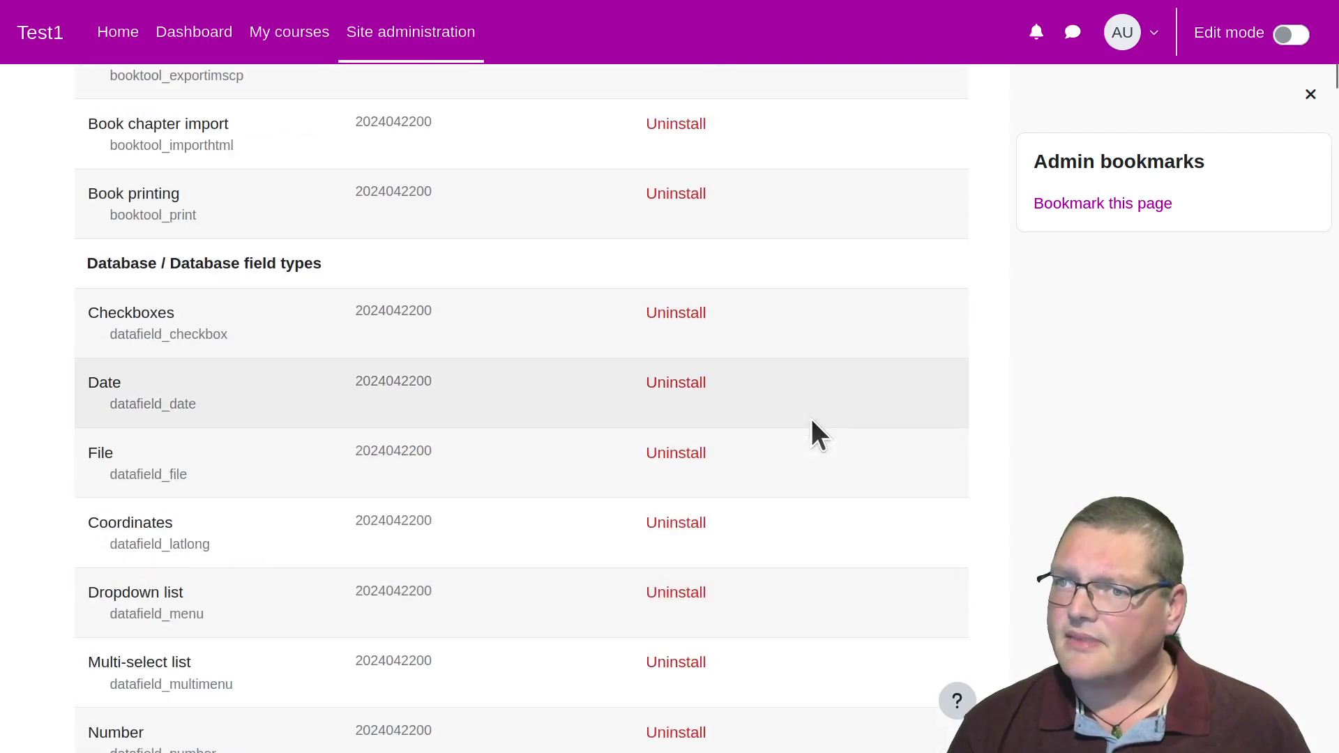
{"action": "scroll", "coordinate": [811, 420], "scroll_direction": "up", "scroll_amount": 10}
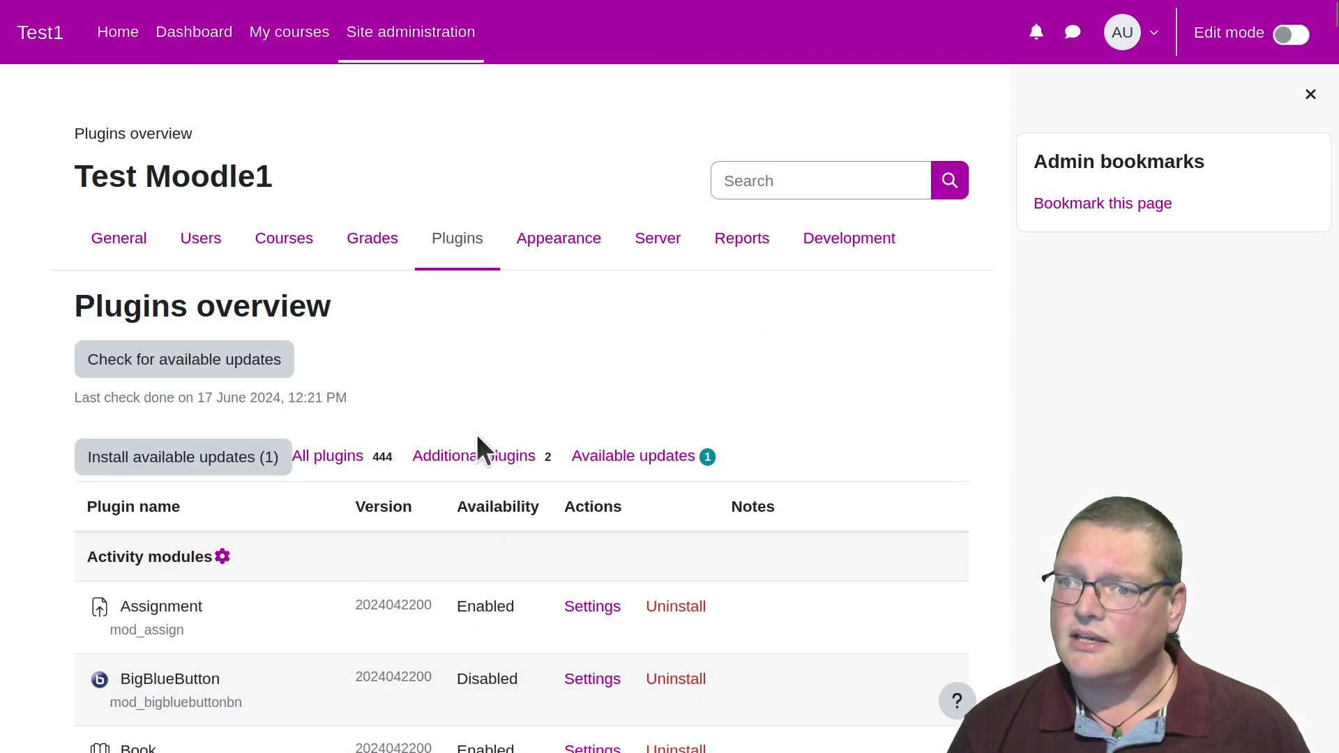
{"action": "left_click", "coordinate": [478, 460]}
{"action": "scroll", "coordinate": [529, 392], "scroll_direction": "down", "scroll_amount": 8}
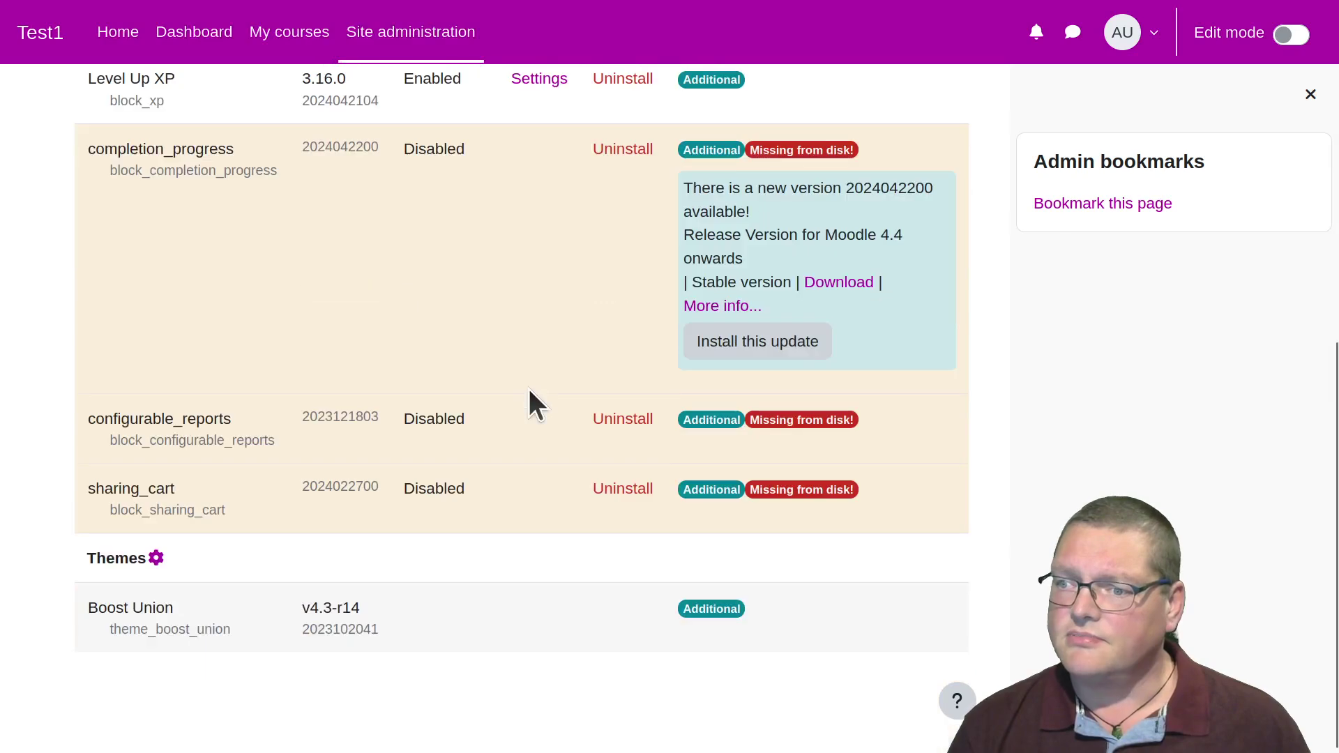
{"action": "scroll", "coordinate": [528, 391], "scroll_direction": "up", "scroll_amount": 2}
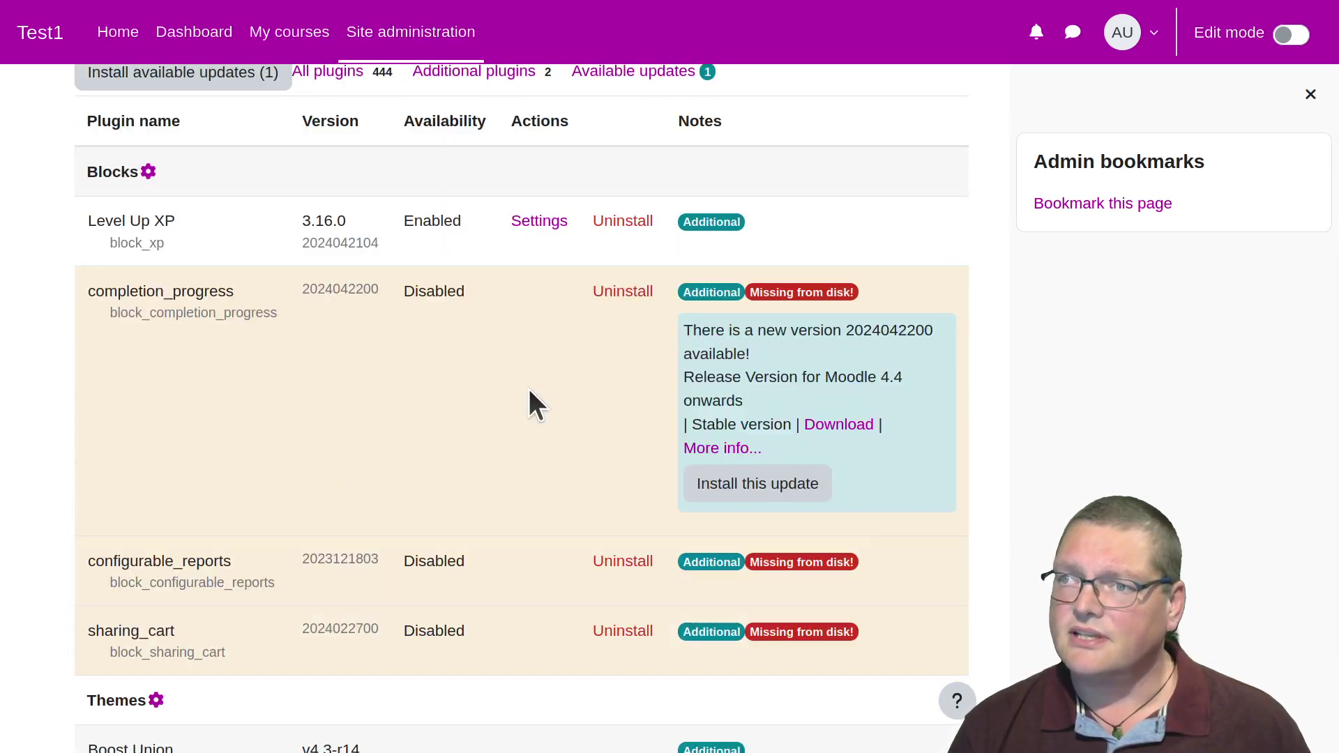
{"action": "scroll", "coordinate": [418, 356], "scroll_direction": "down", "scroll_amount": 2}
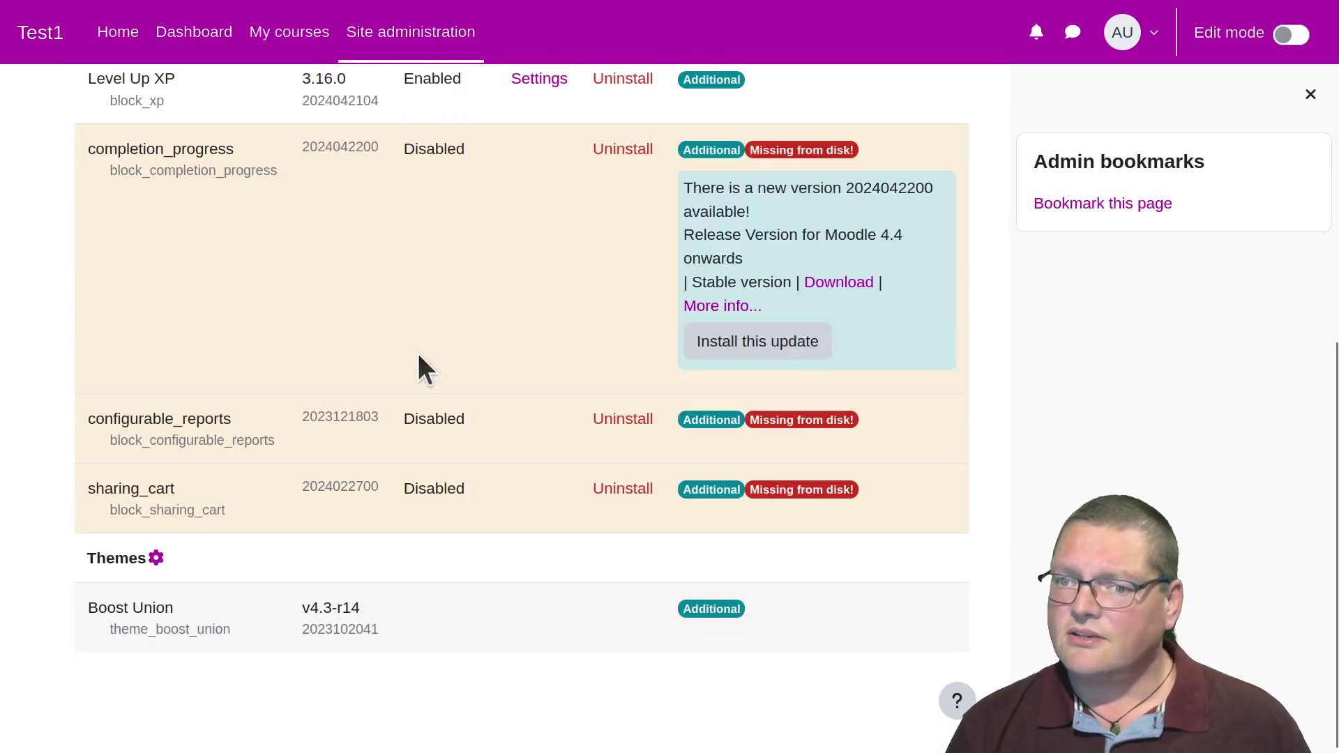
{"action": "scroll", "coordinate": [421, 359], "scroll_direction": "up", "scroll_amount": 2}
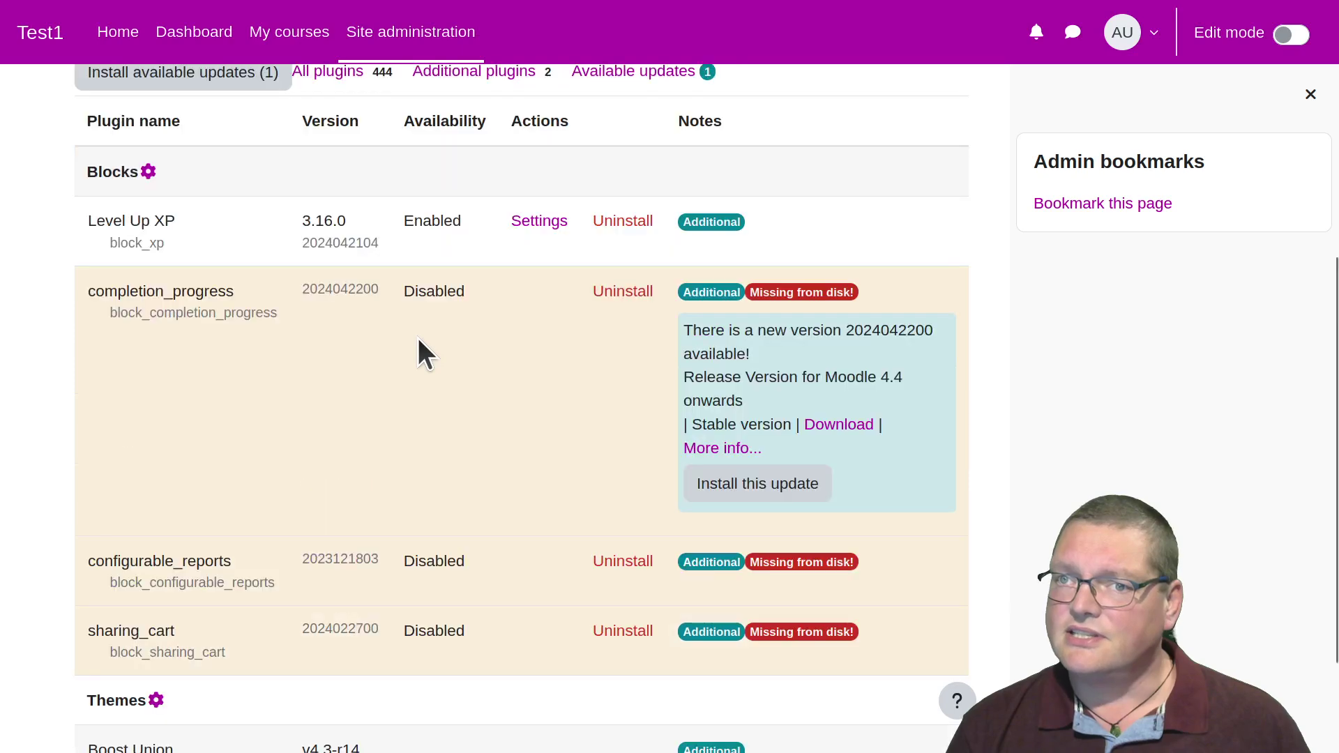
{"action": "scroll", "coordinate": [345, 394], "scroll_direction": "down", "scroll_amount": 2}
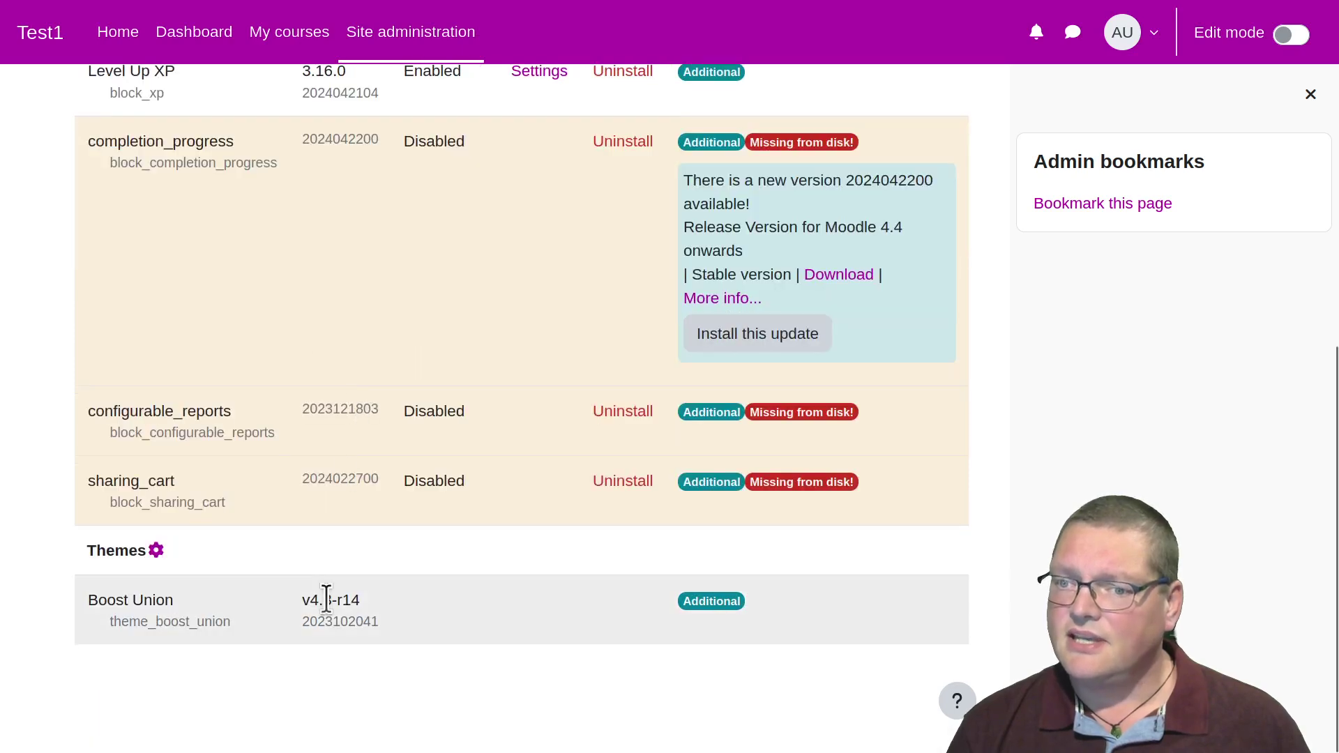
{"action": "scroll", "coordinate": [492, 623], "scroll_direction": "up", "scroll_amount": 5}
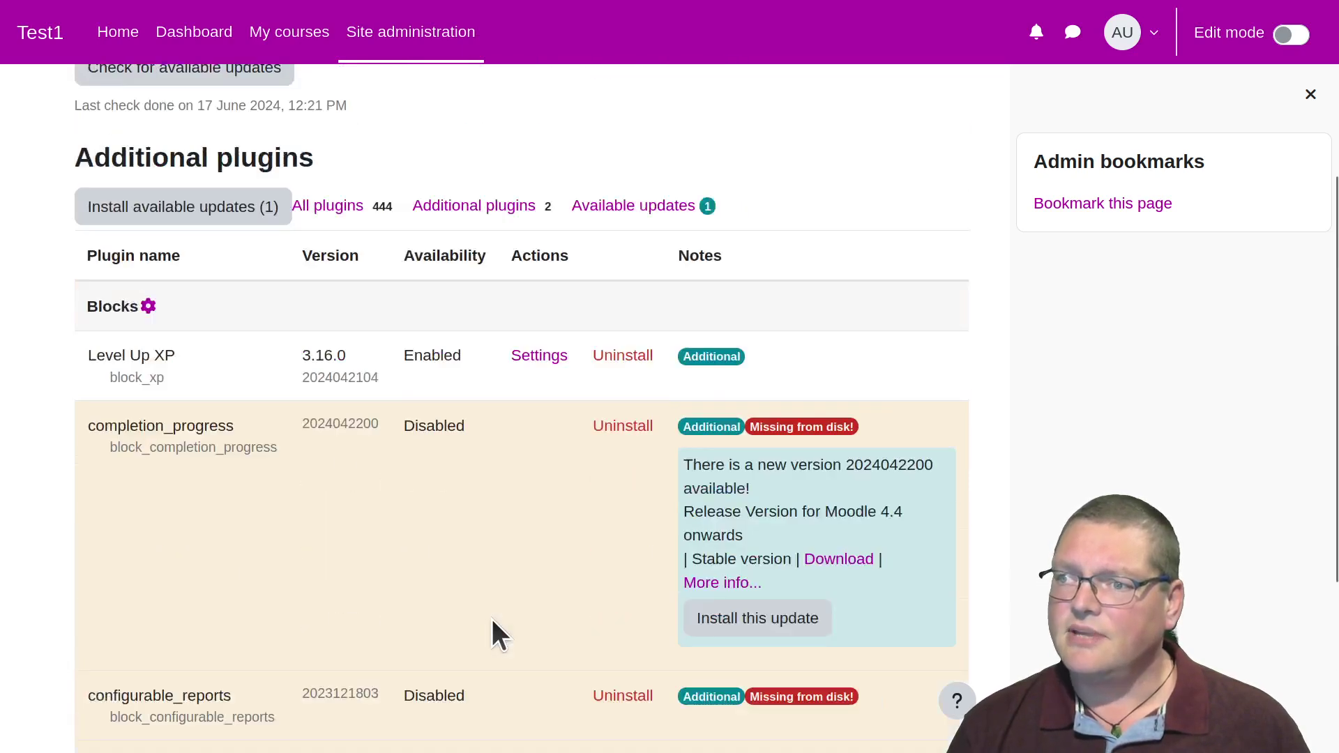
{"action": "scroll", "coordinate": [492, 623], "scroll_direction": "down", "scroll_amount": 3}
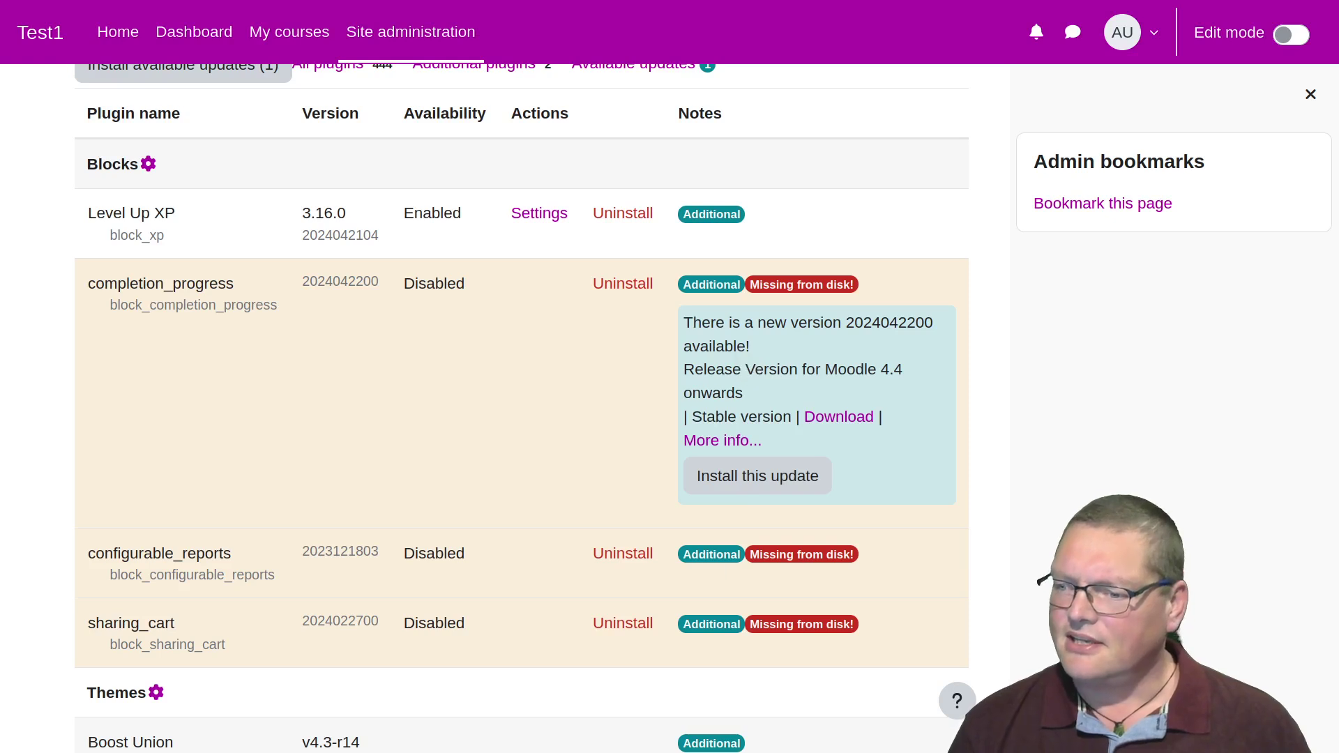
- Switch to a terminal at /srv/moodle1/www and list the contents of the Moodle directory
{"action": "key", "text": "ctrl+alt+t"}
{"action": "left_click_drag", "start_coordinate": [670, 337], "coordinate": [691, 60]}
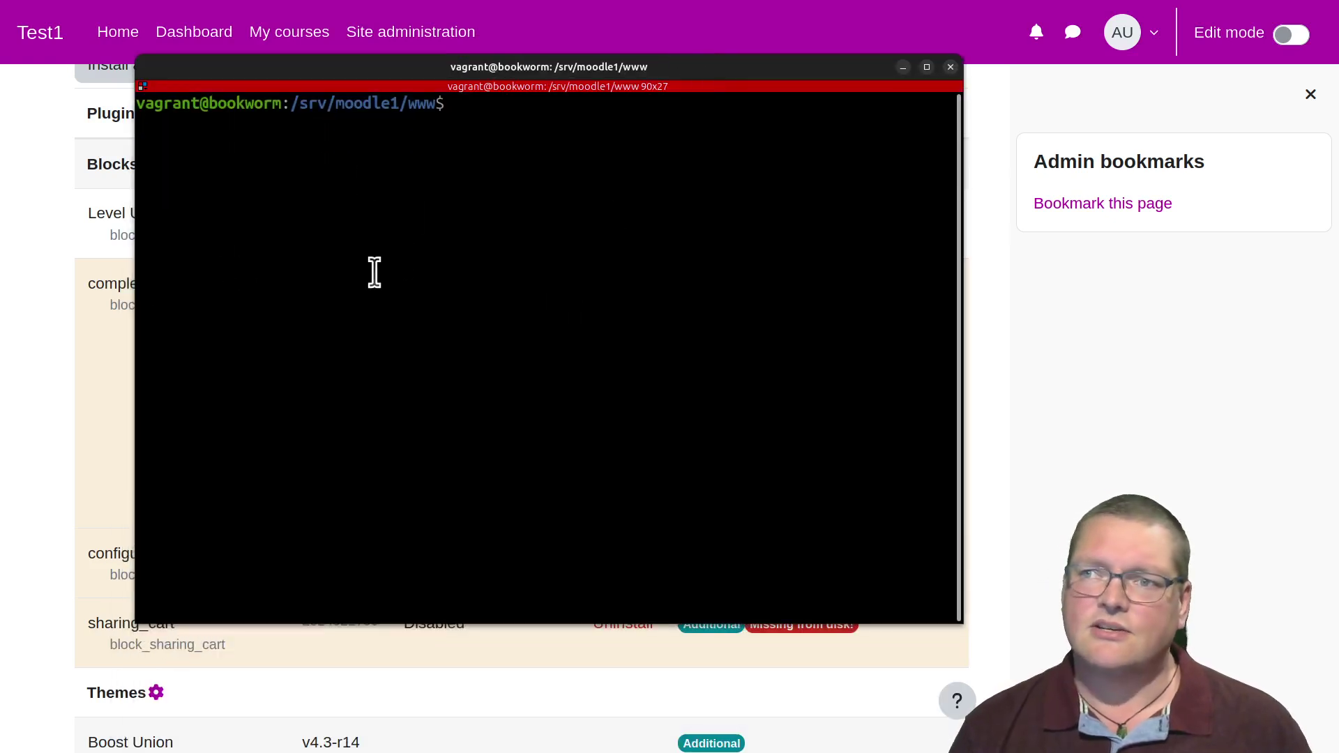
{"action": "type", "text": "ls"}
{"action": "key", "text": "Return"}
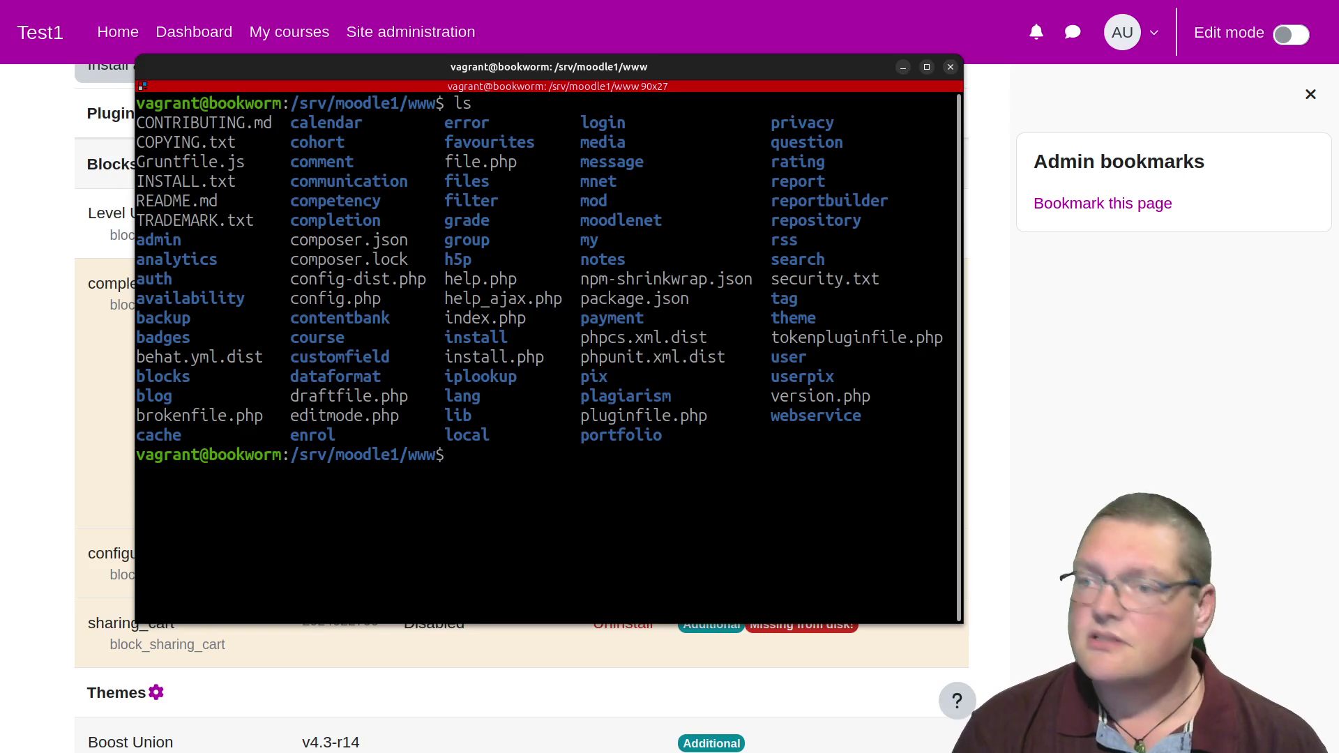
- Change into the blocks directory and list the block plugin folders with ls
{"action": "type", "text": "cd "}
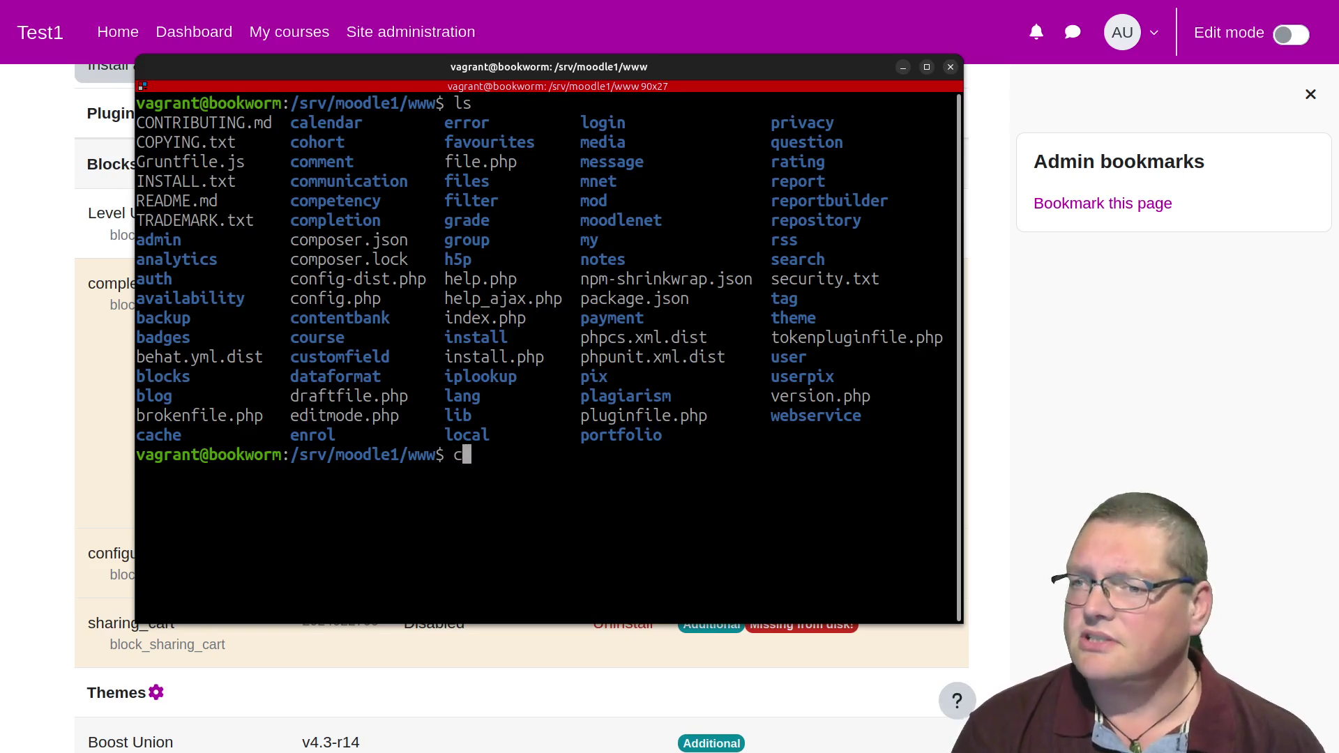
{"action": "type", "text": "blo"}
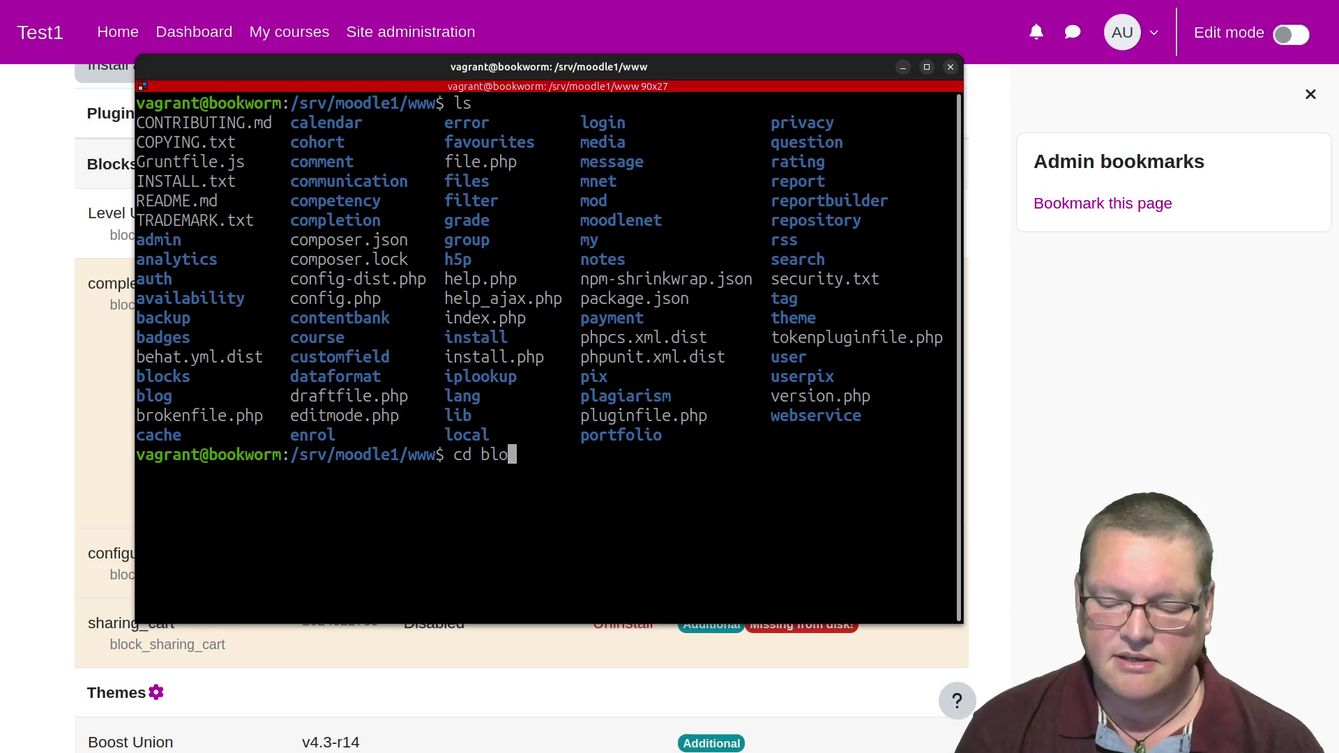
{"action": "type", "text": "cks"}
{"action": "key", "text": "Return"}
{"action": "type", "text": "ls"}
{"action": "key", "text": "Return"}
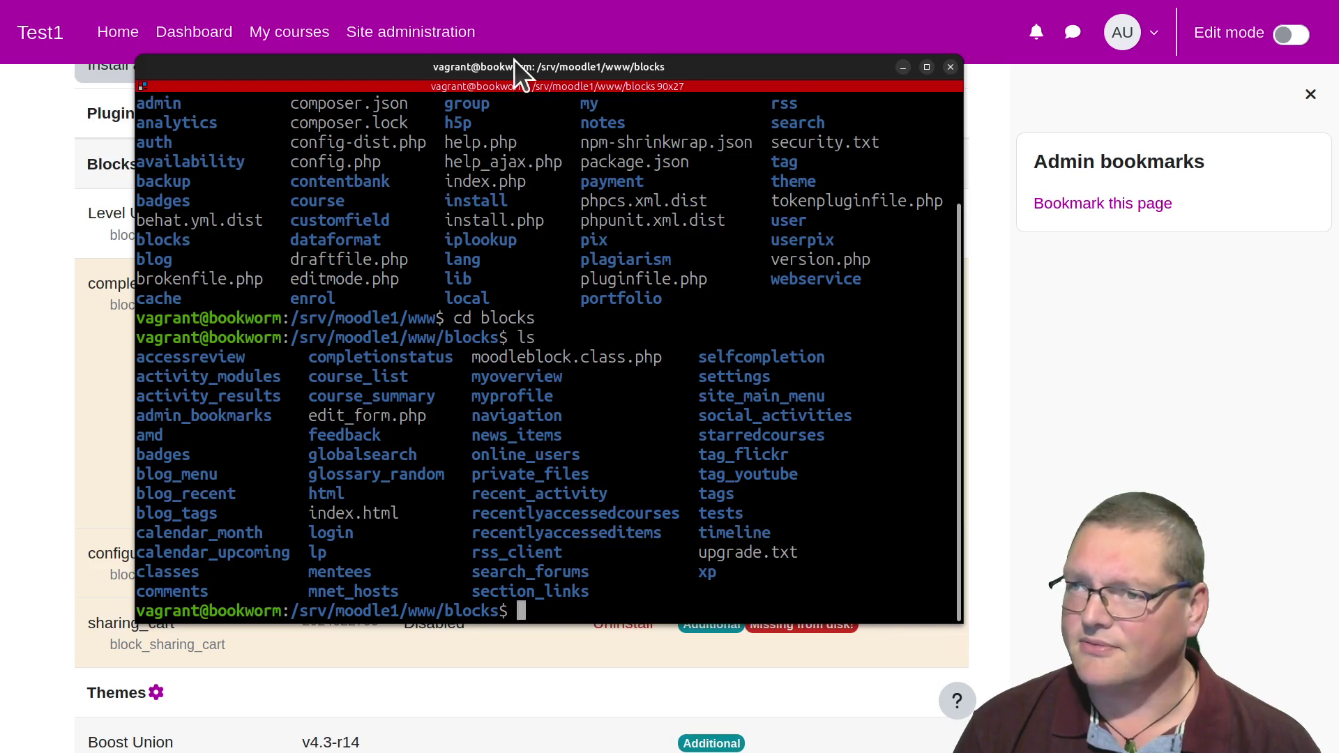
- Locate the xp folder in the blocks listing and delete it with sudo rm -rf xp
{"action": "left_click_drag", "start_coordinate": [517, 68], "coordinate": [496, 132]}
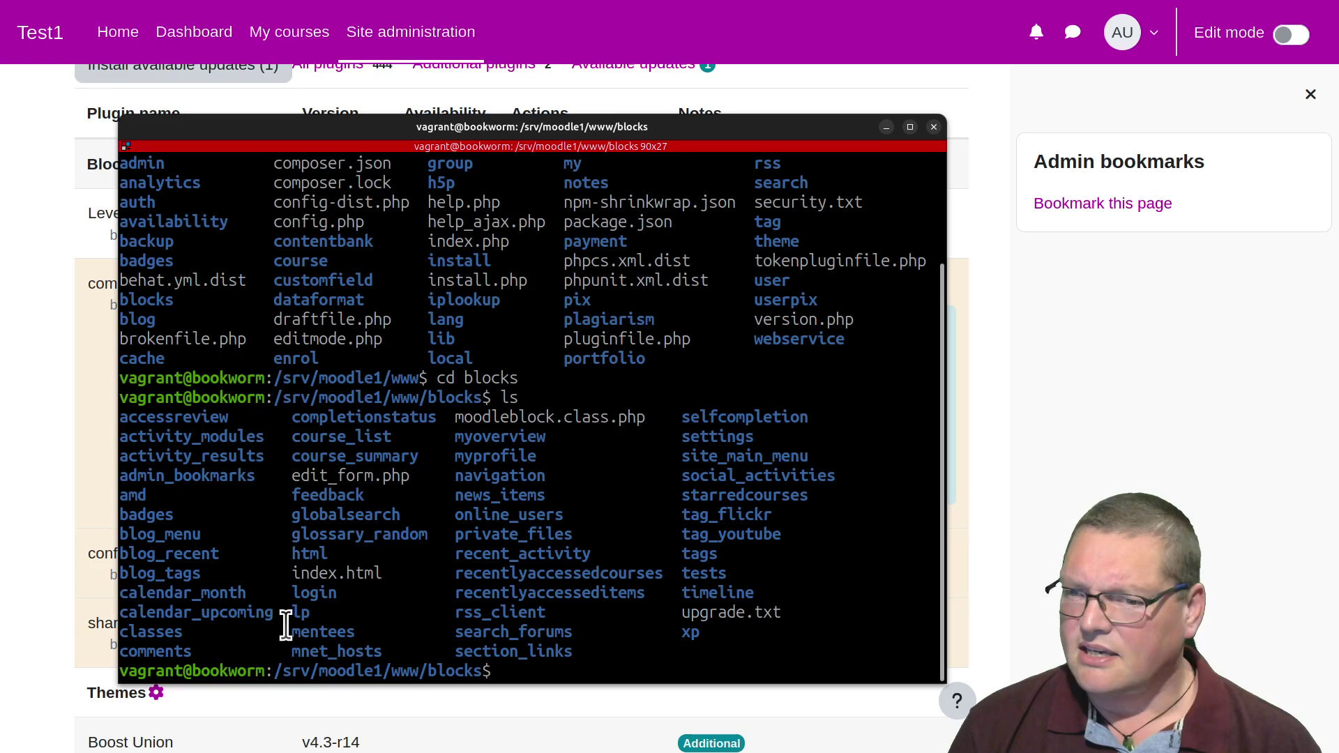
{"action": "double_click", "coordinate": [686, 632]}
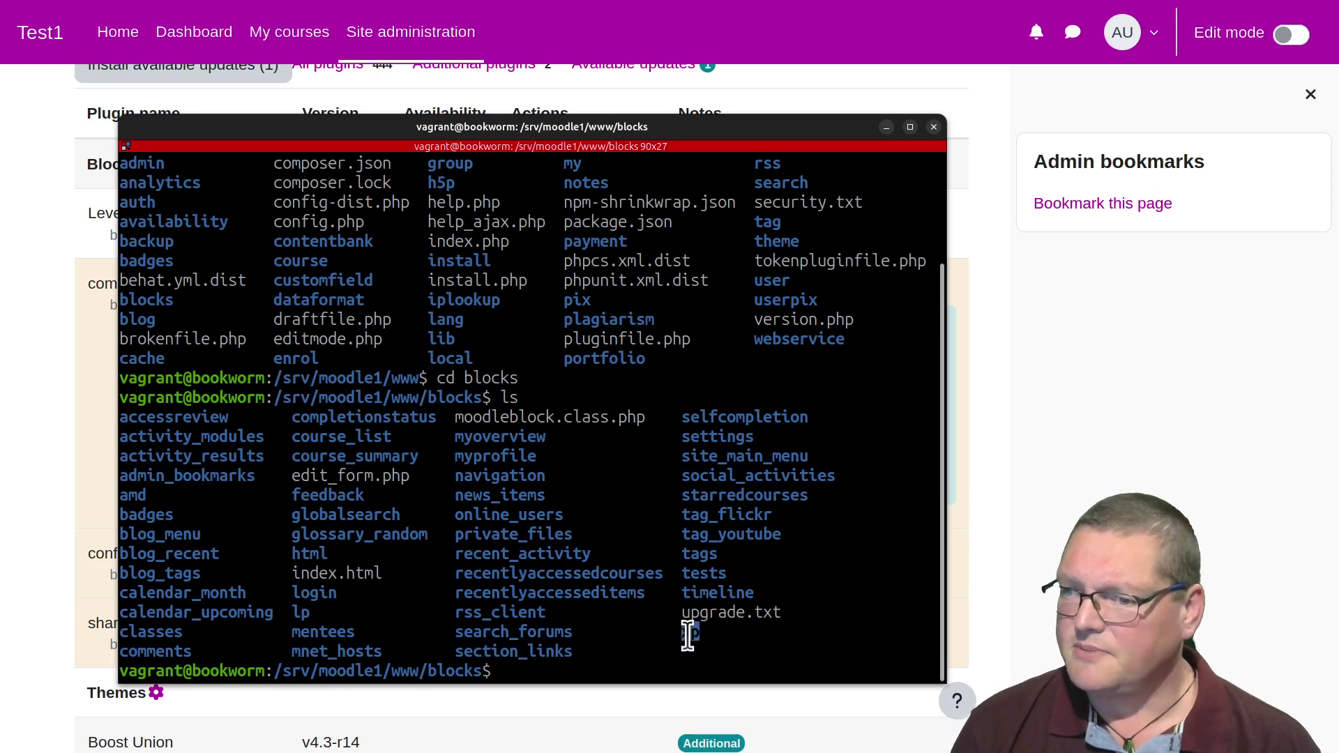
{"action": "left_click", "coordinate": [728, 665]}
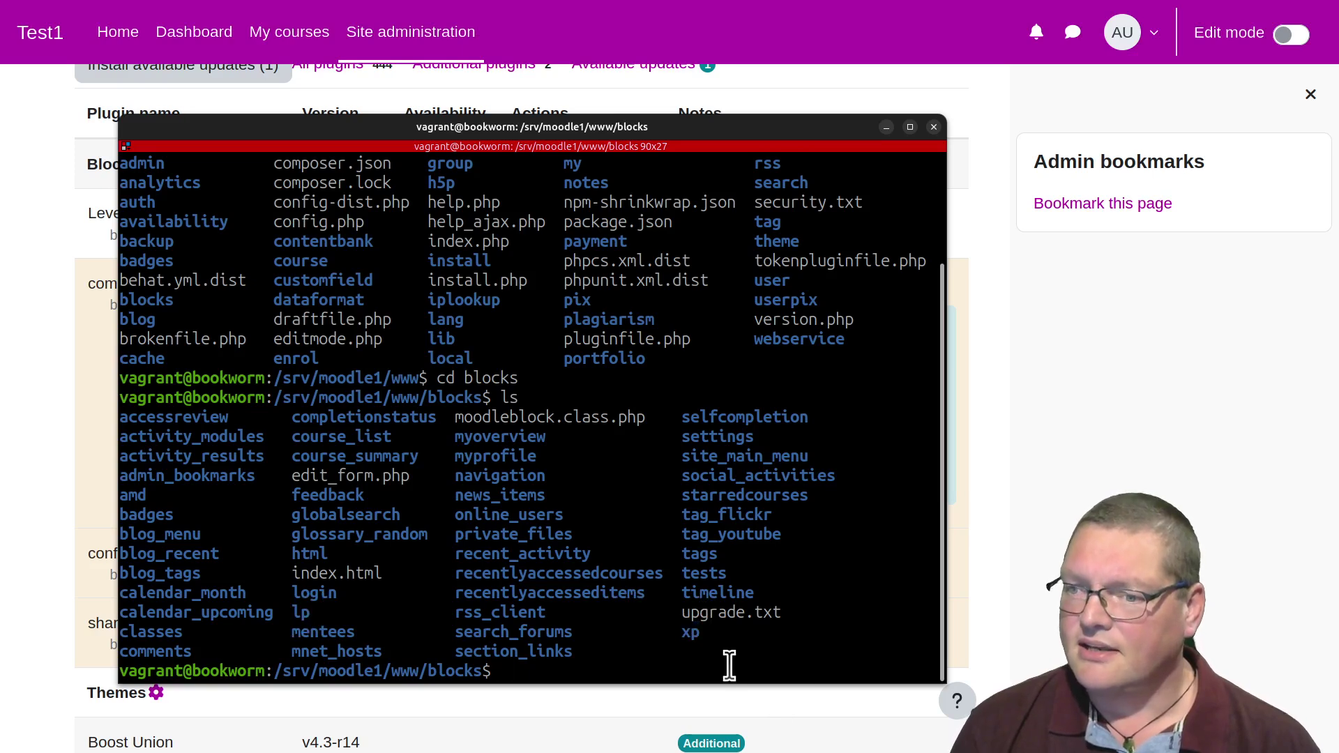
{"action": "type", "text": "sudo rm "}
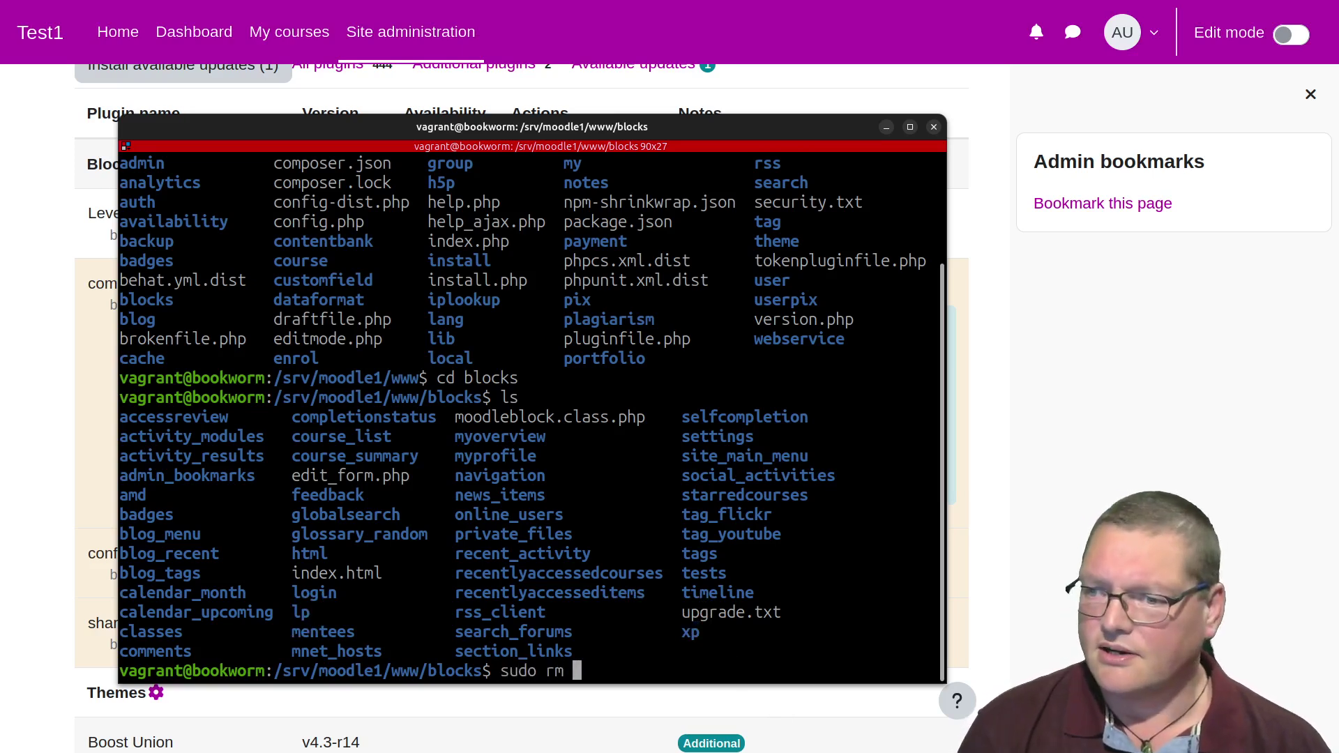
{"action": "type", "text": "-rf"}
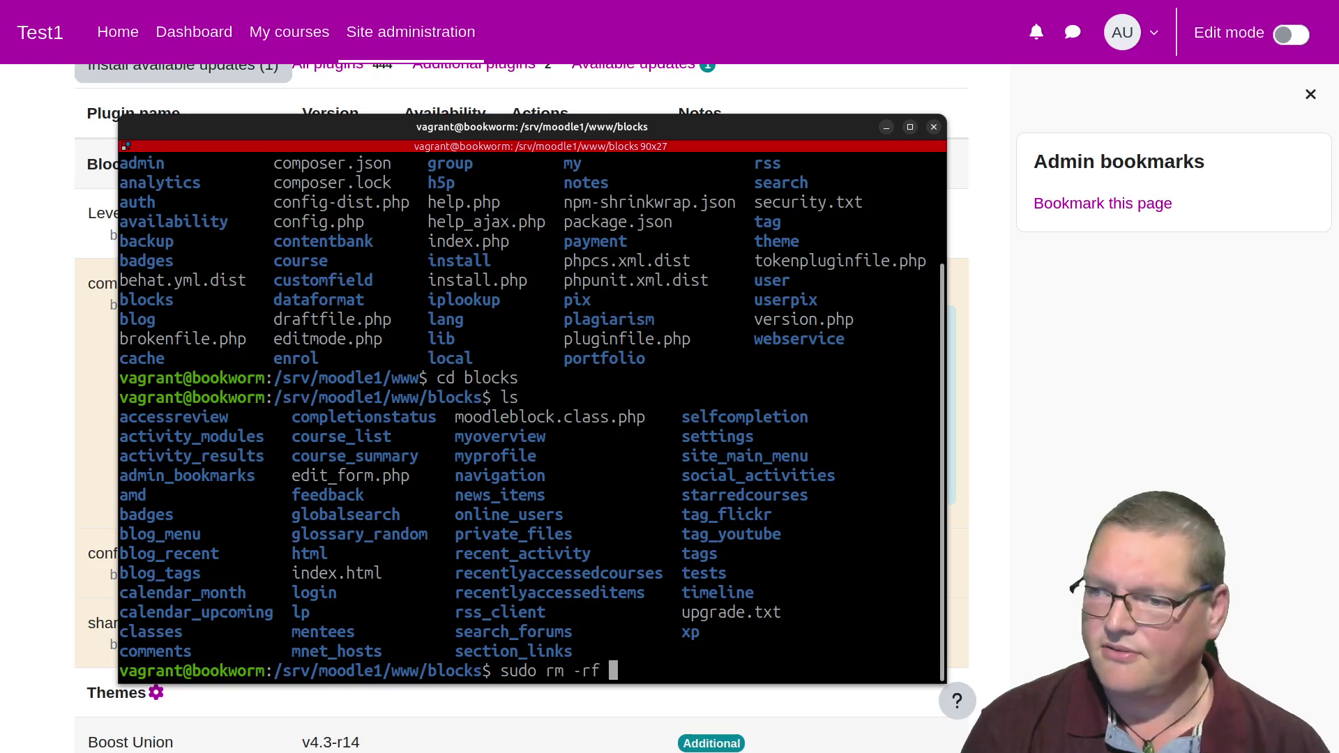
{"action": "type", "text": " xp"}
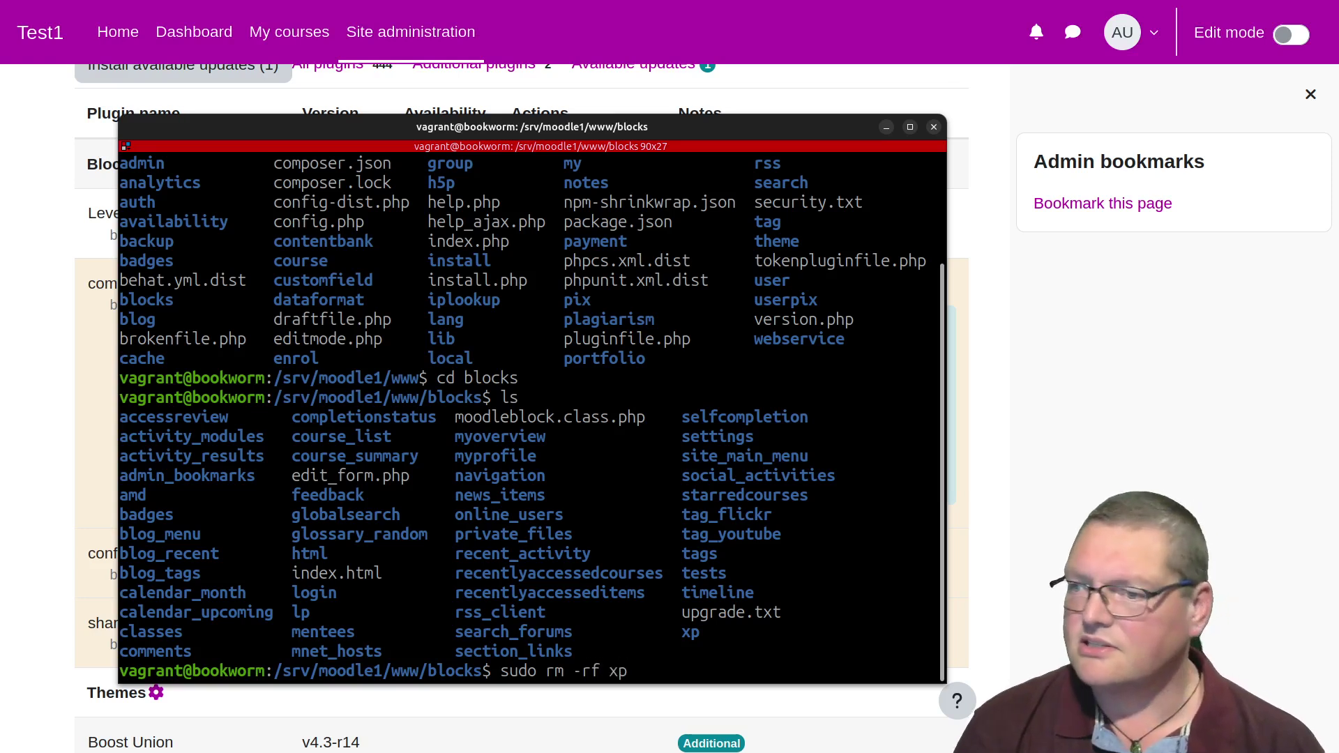
{"action": "key", "text": "Return"}
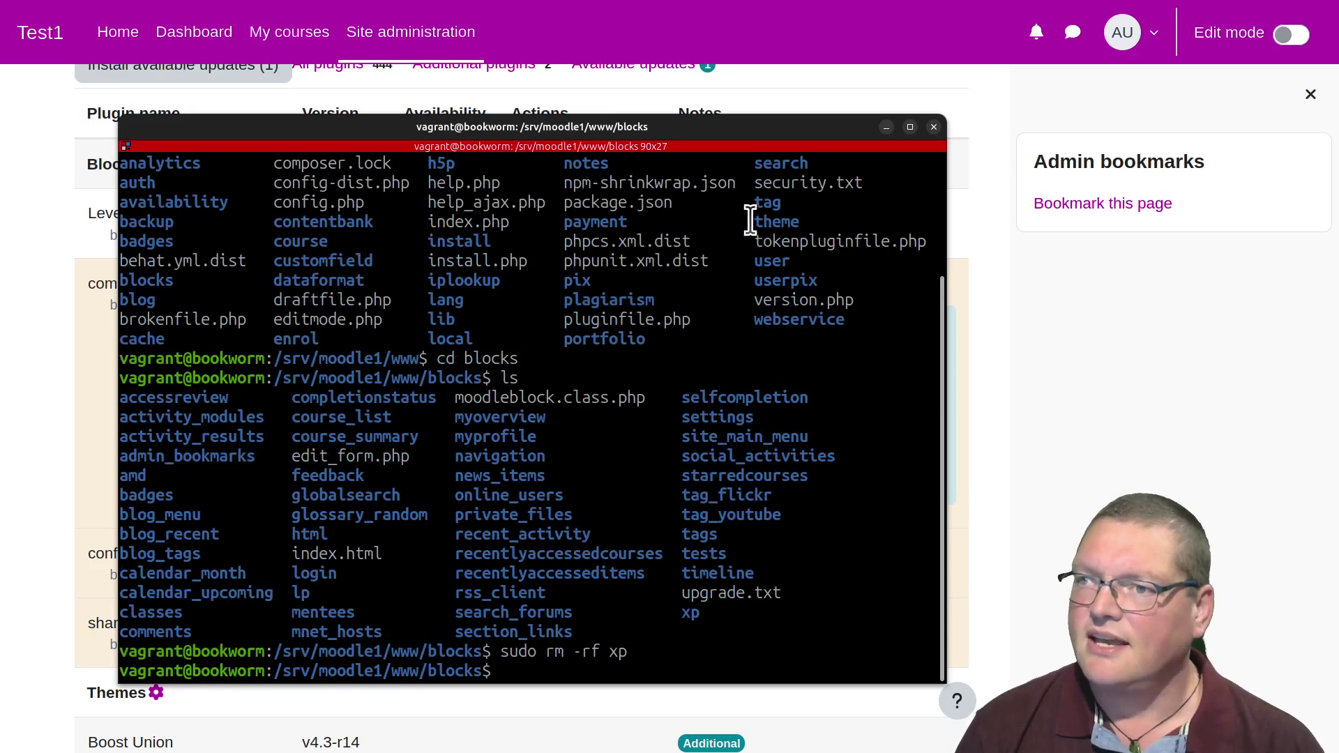
- Return to the browser, reload the plugins overview, and check the Level Up XP entry among the additional plugins
{"action": "left_click_drag", "start_coordinate": [732, 145], "coordinate": [697, 749]}
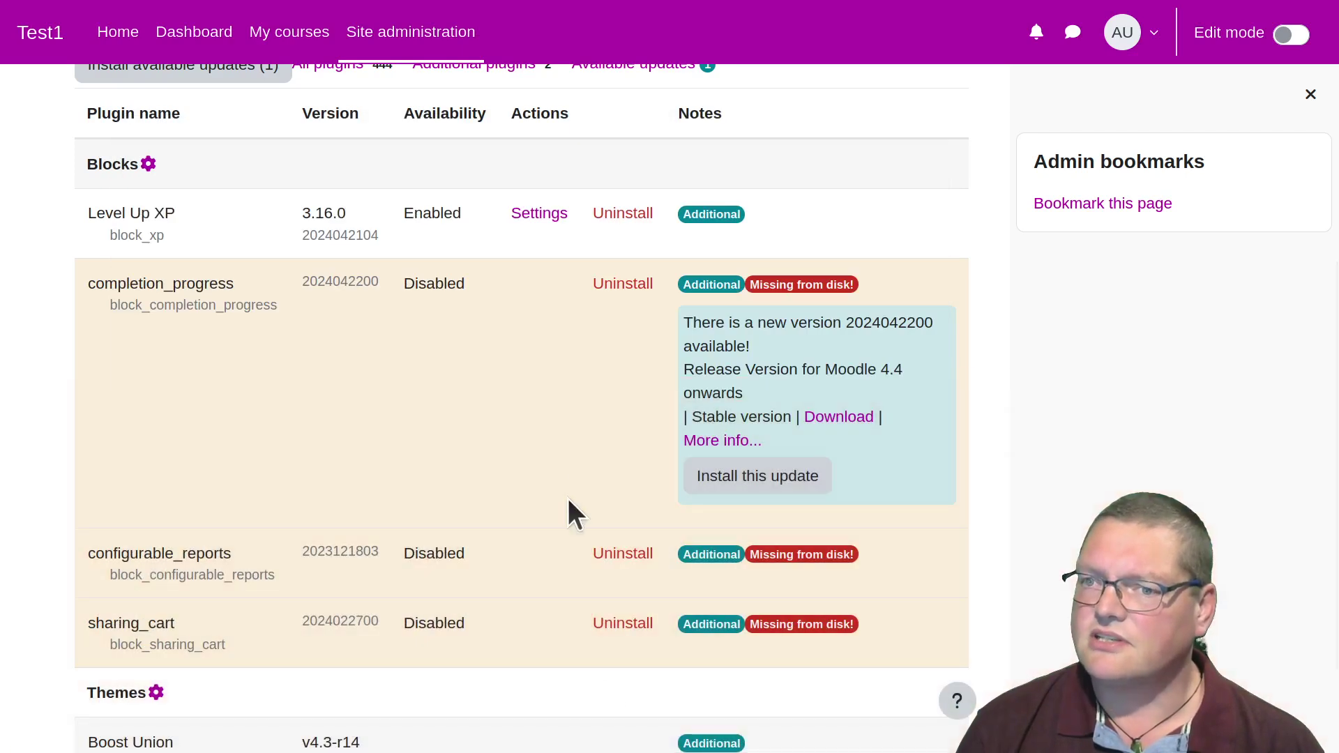
{"action": "scroll", "coordinate": [520, 457], "scroll_direction": "up", "scroll_amount": 6}
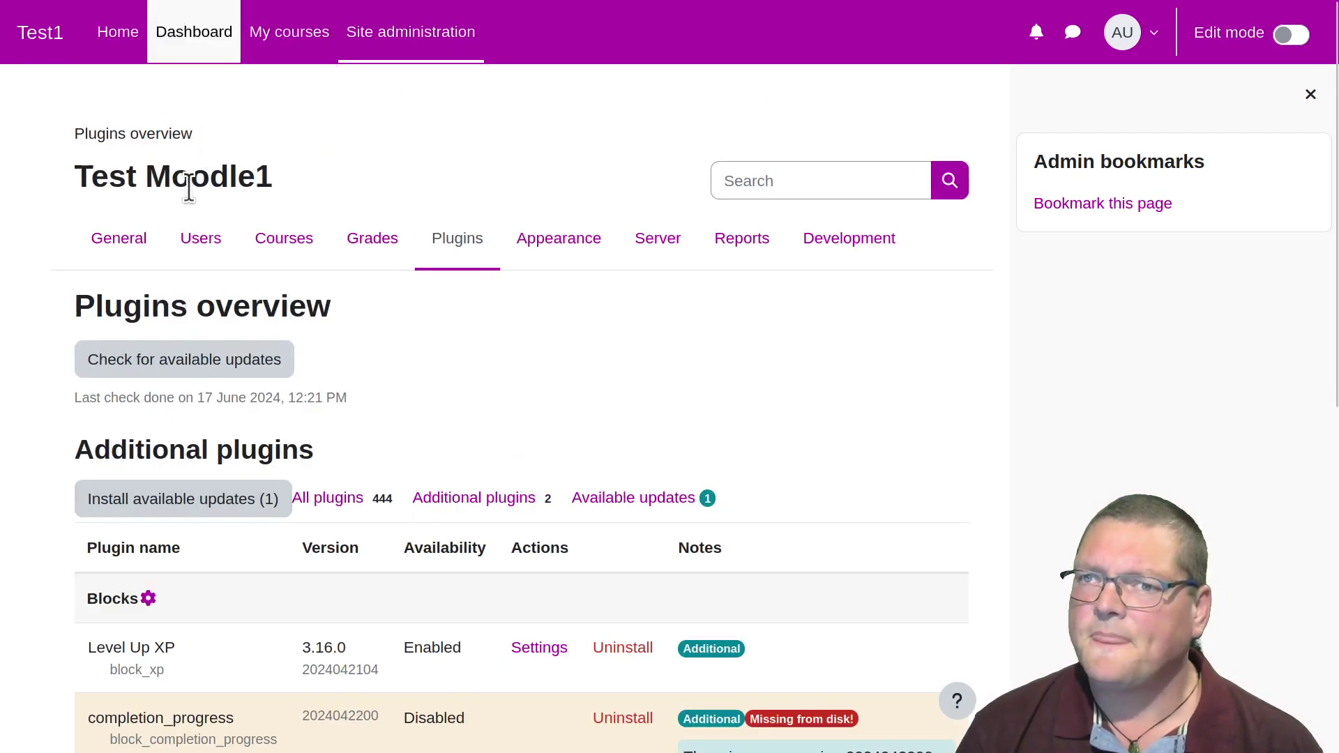
{"action": "key", "text": "F5"}
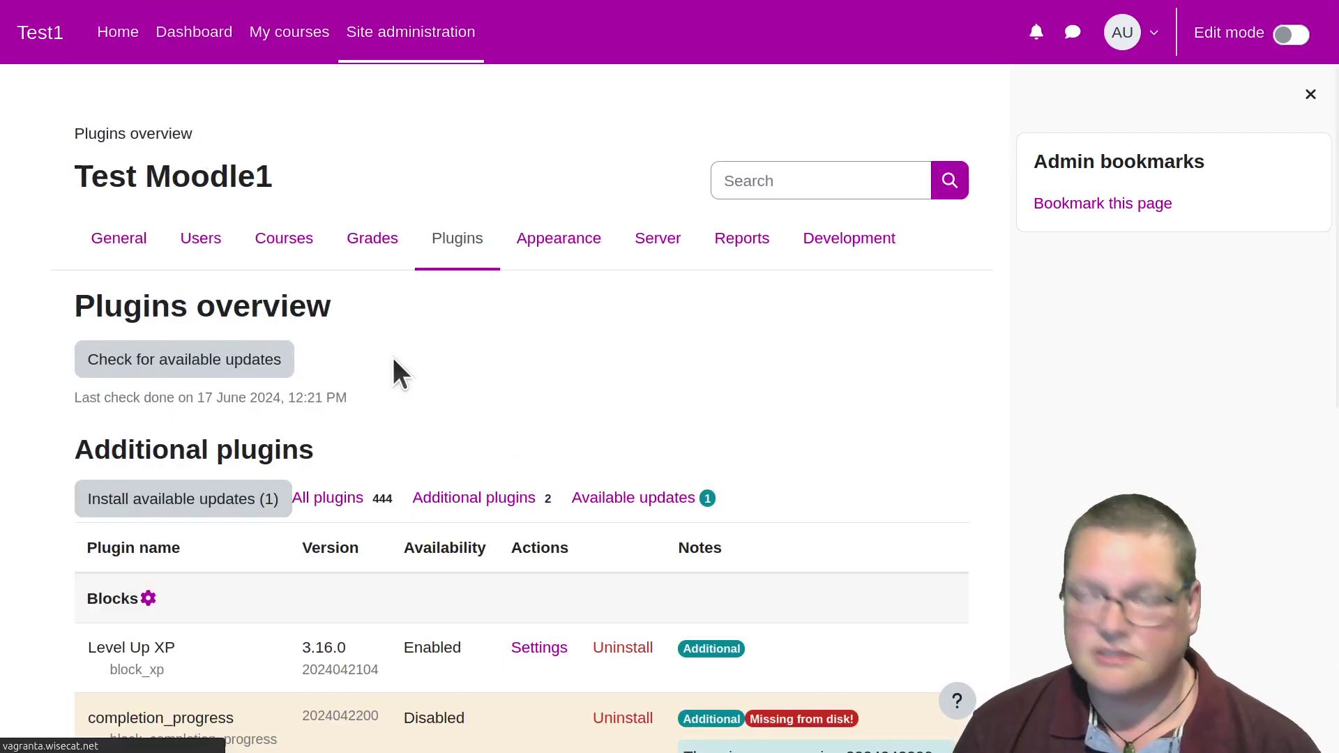
{"action": "scroll", "coordinate": [394, 371], "scroll_direction": "down", "scroll_amount": 5}
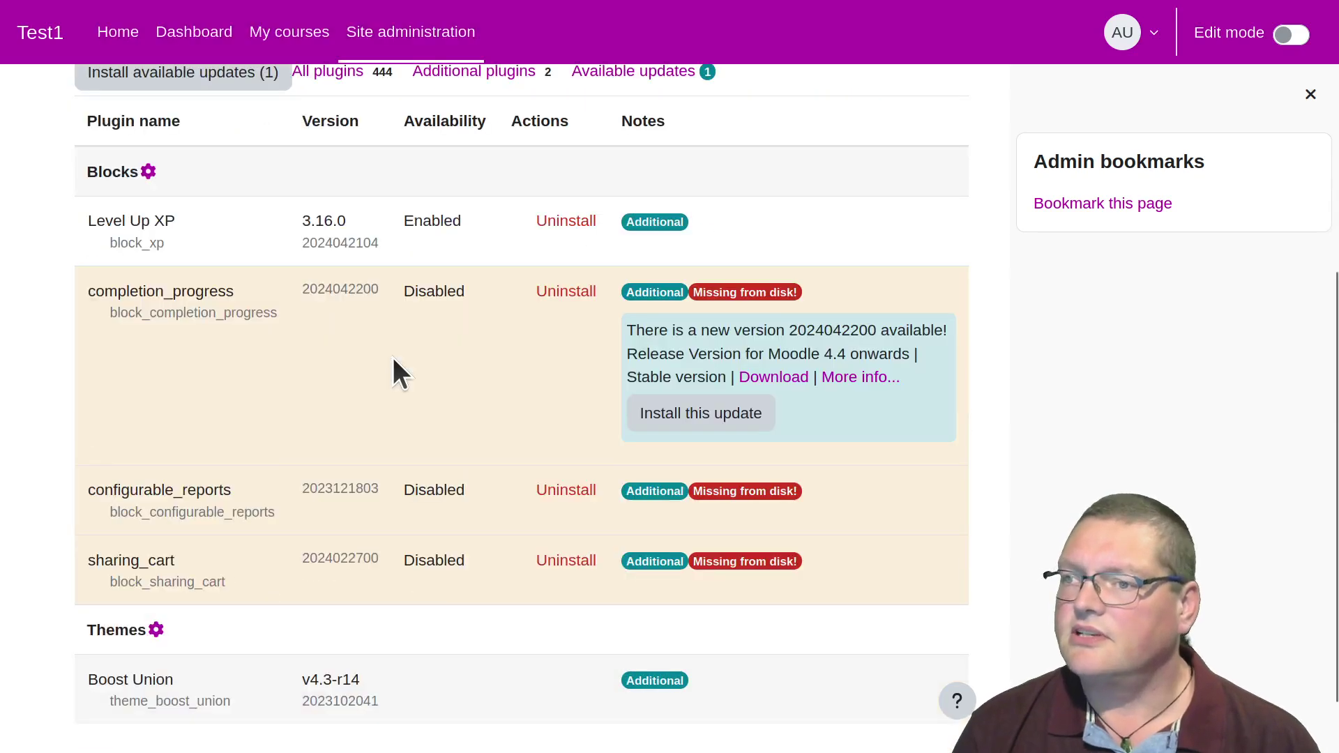
- Open the server administration settings and carry the Moodle upgrade through the environment and plugins checks, upgrading the database
{"action": "scroll", "coordinate": [393, 359], "scroll_direction": "up", "scroll_amount": 4}
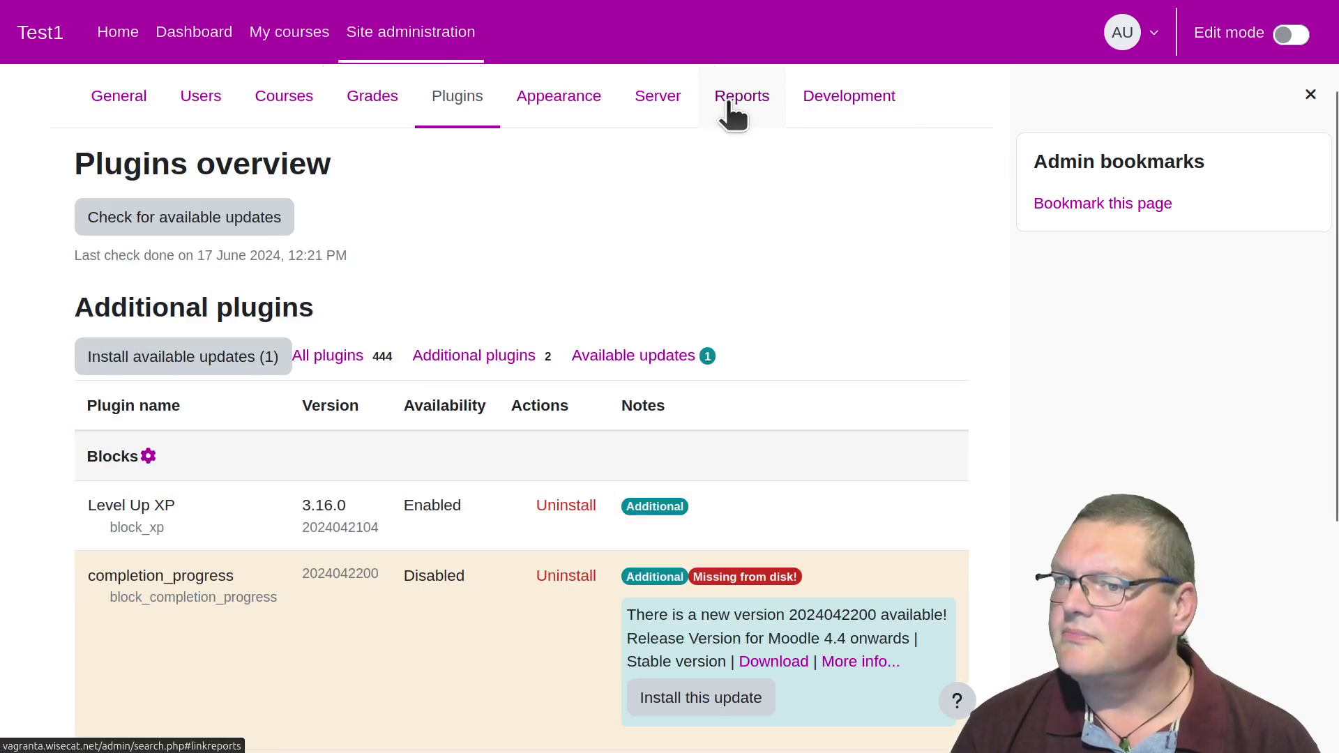
{"action": "left_click", "coordinate": [659, 105]}
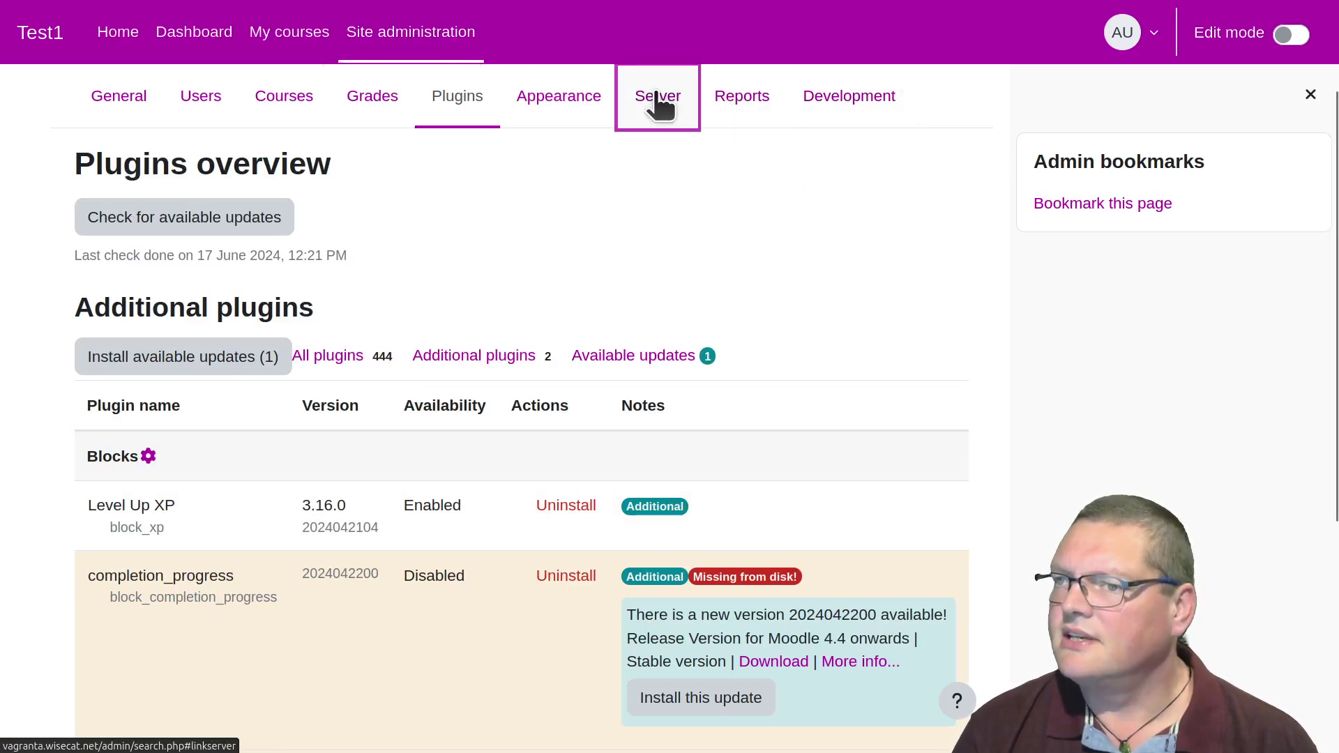
{"action": "scroll", "coordinate": [774, 265], "scroll_direction": "down", "scroll_amount": 10}
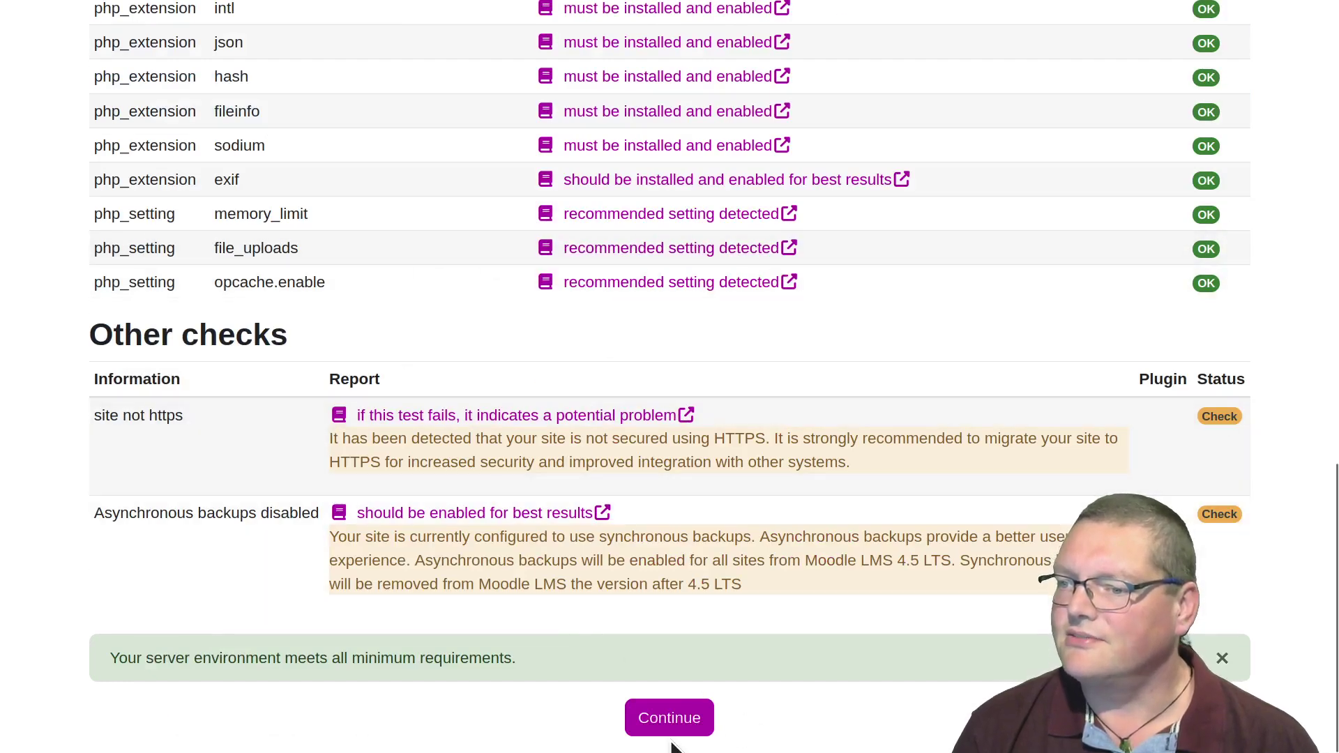
{"action": "left_click", "coordinate": [670, 715]}
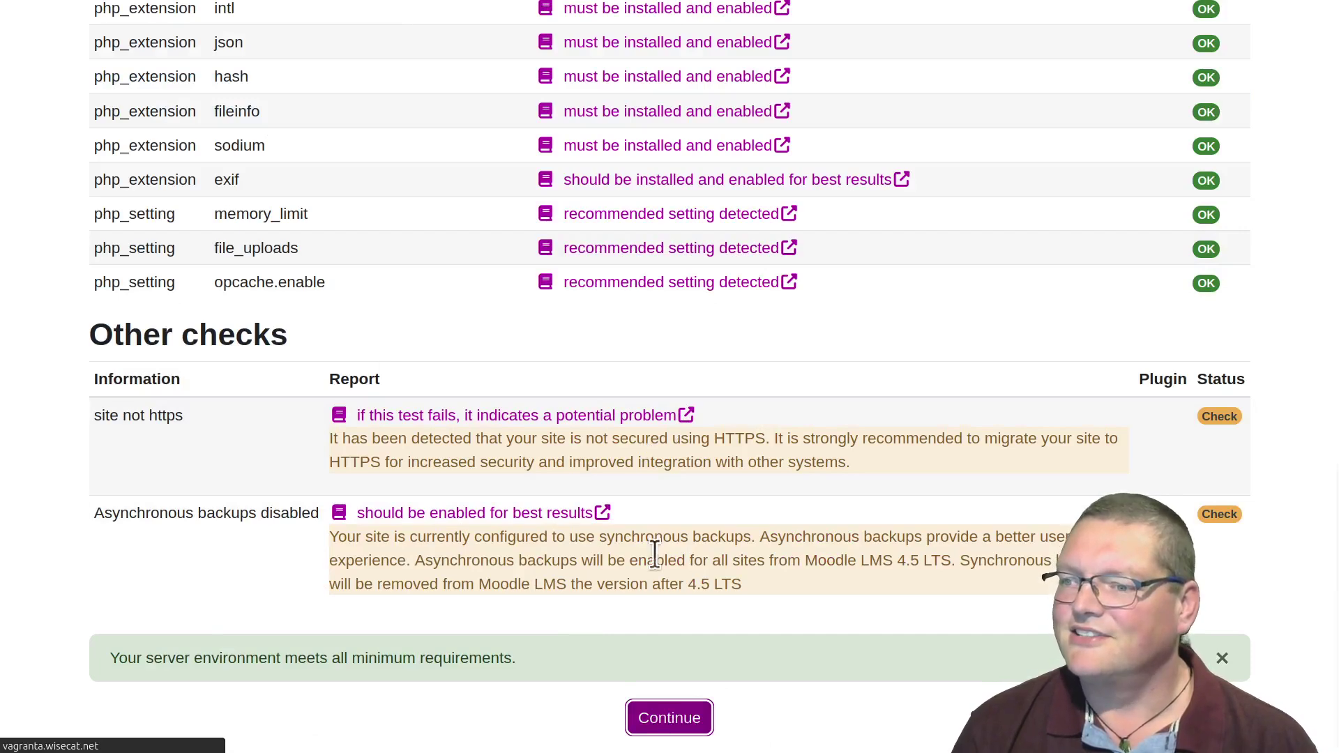
{"action": "scroll", "coordinate": [541, 365], "scroll_direction": "down", "scroll_amount": 5}
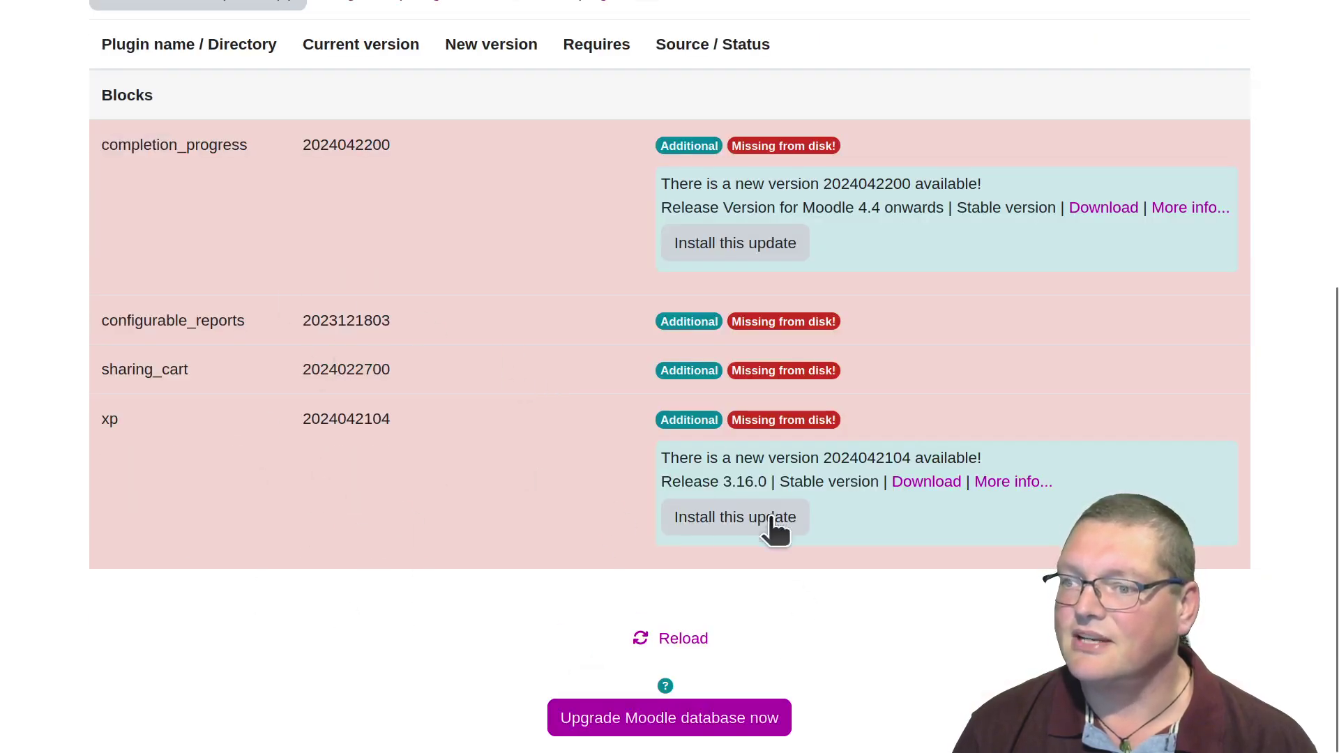
{"action": "left_click", "coordinate": [673, 725]}
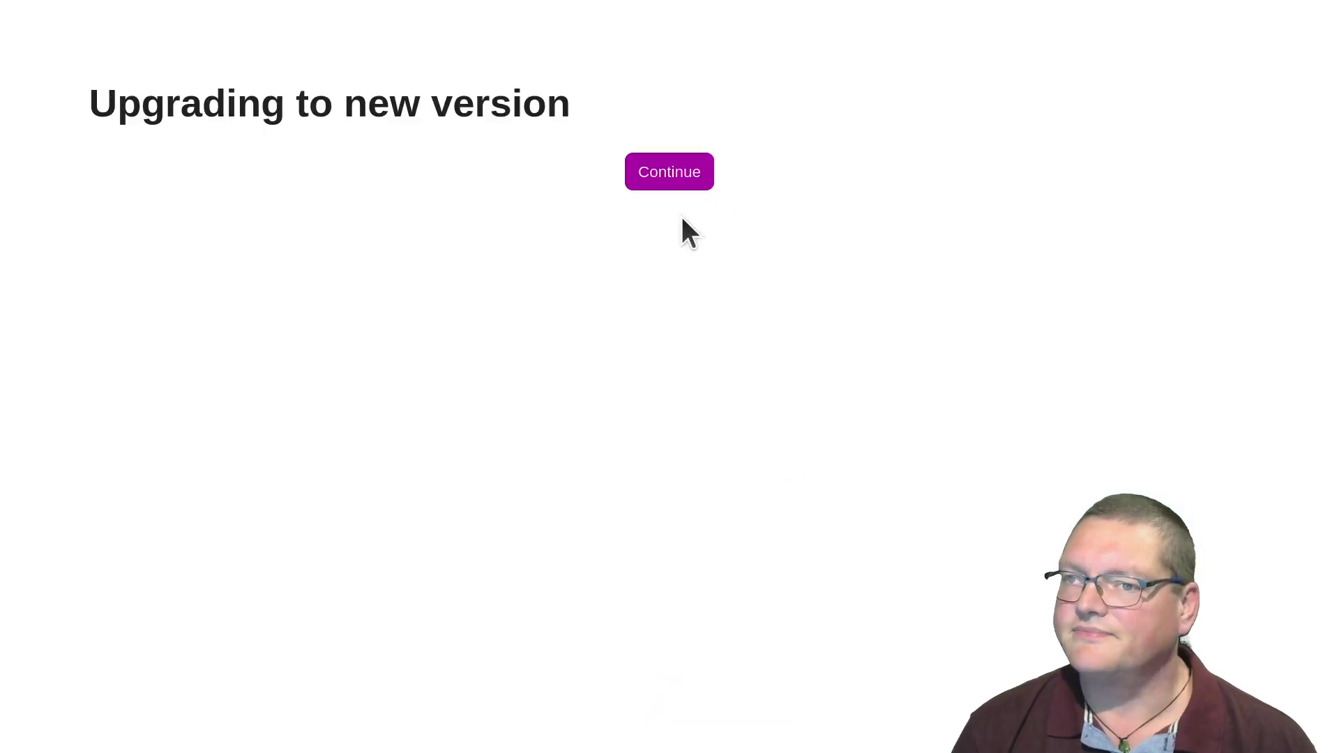
{"action": "left_click", "coordinate": [679, 179]}
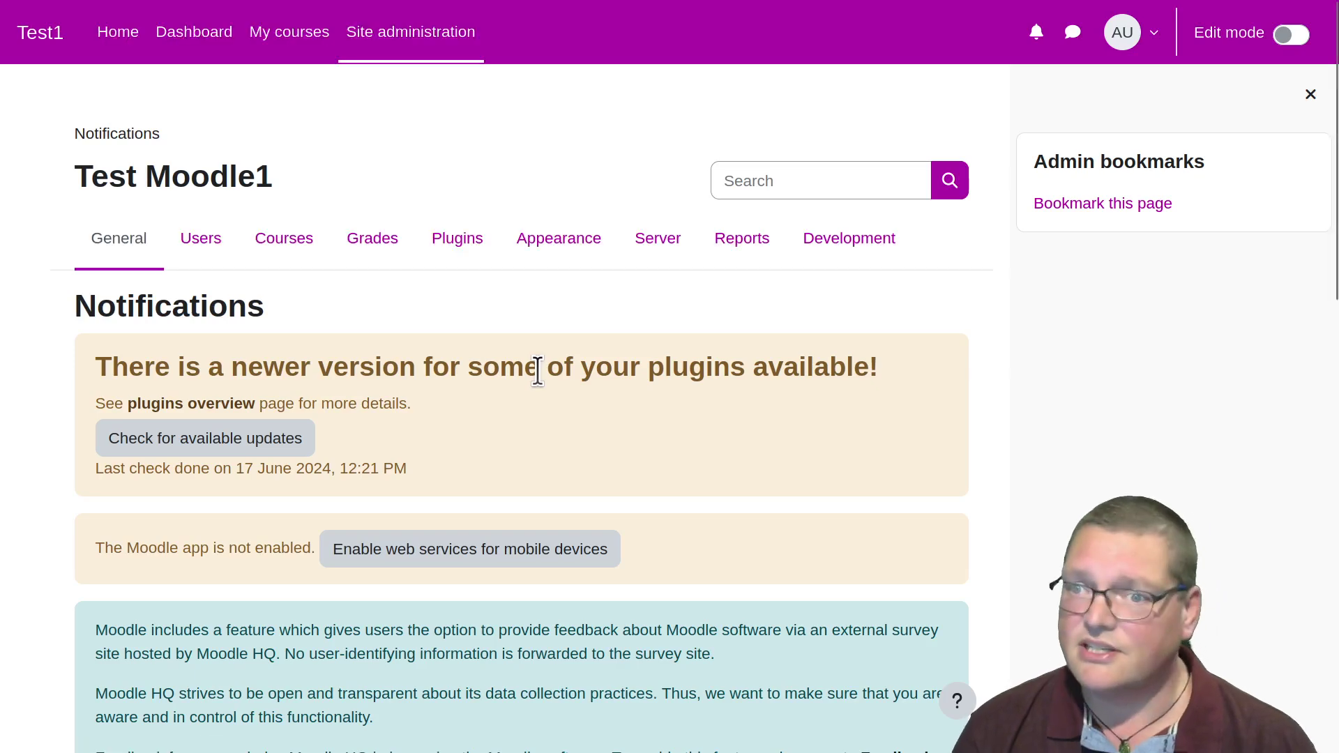
- Open the plugins overview, show only additional plugins, and check the status of the xp block among those missing from disk
{"action": "left_click", "coordinate": [246, 407]}
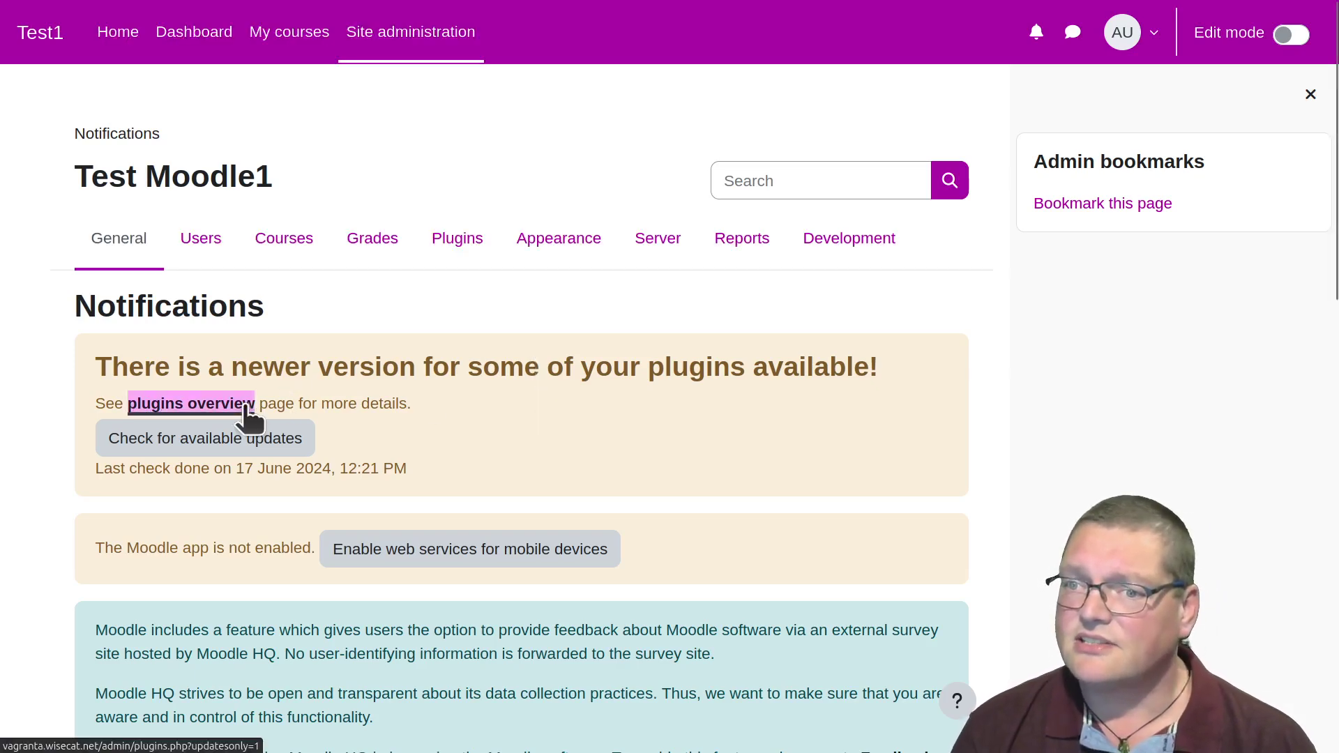
{"action": "scroll", "coordinate": [655, 366], "scroll_direction": "down", "scroll_amount": 5}
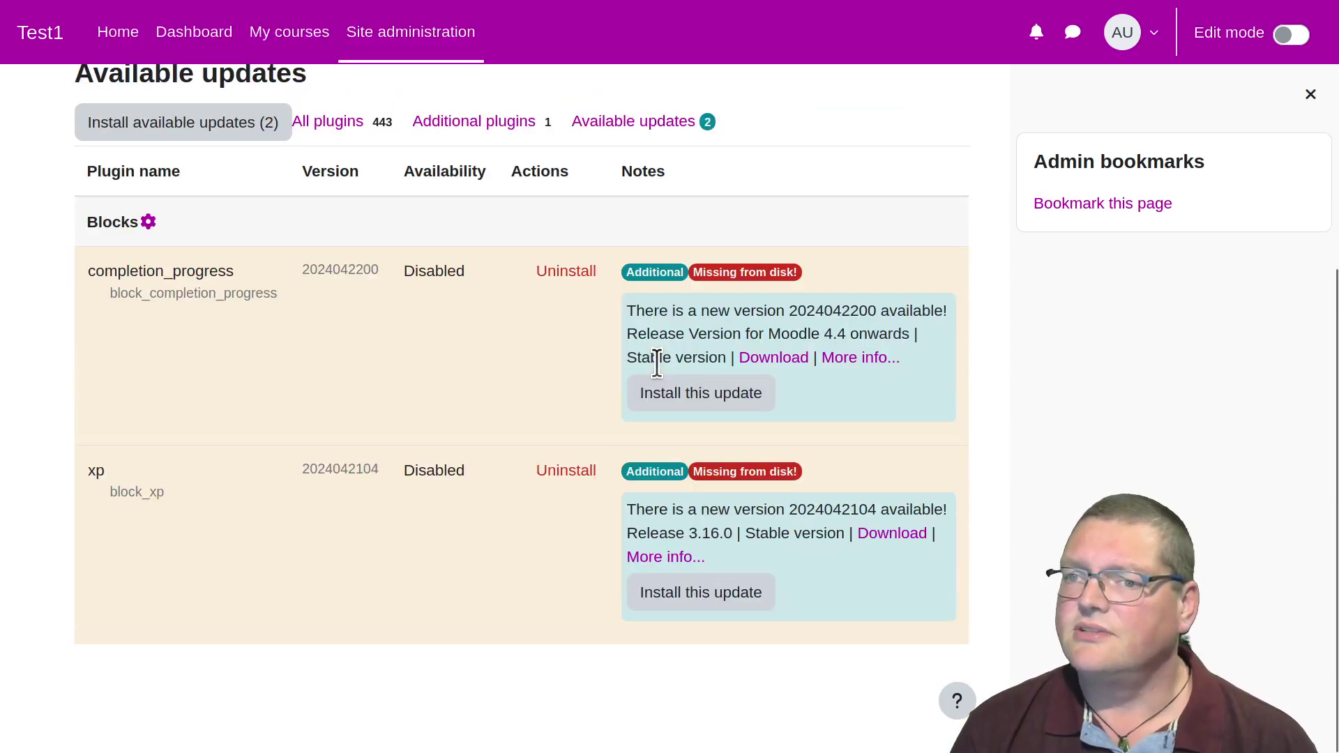
{"action": "scroll", "coordinate": [656, 360], "scroll_direction": "up", "scroll_amount": 2}
{"action": "left_click", "coordinate": [472, 265]}
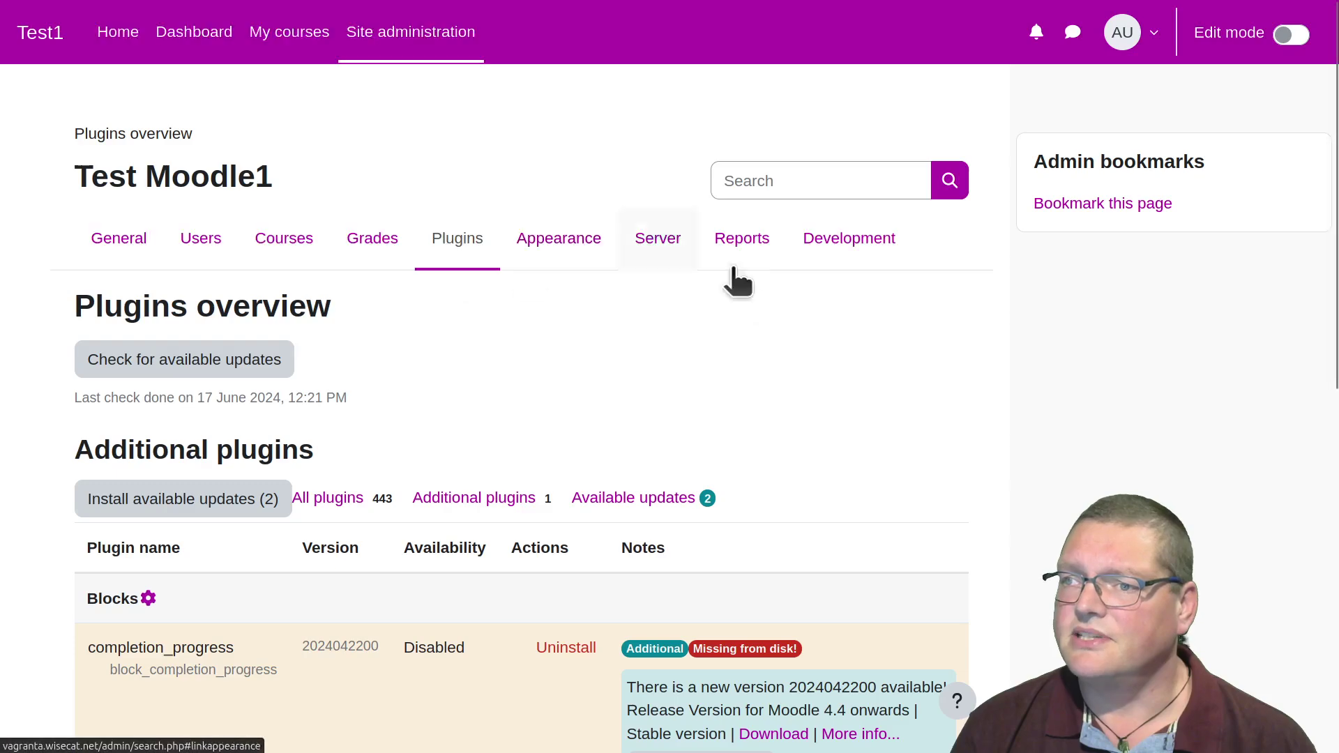
{"action": "scroll", "coordinate": [760, 313], "scroll_direction": "down", "scroll_amount": 4}
{"action": "scroll", "coordinate": [749, 286], "scroll_direction": "down", "scroll_amount": 4}
{"action": "scroll", "coordinate": [697, 209], "scroll_direction": "up", "scroll_amount": 2}
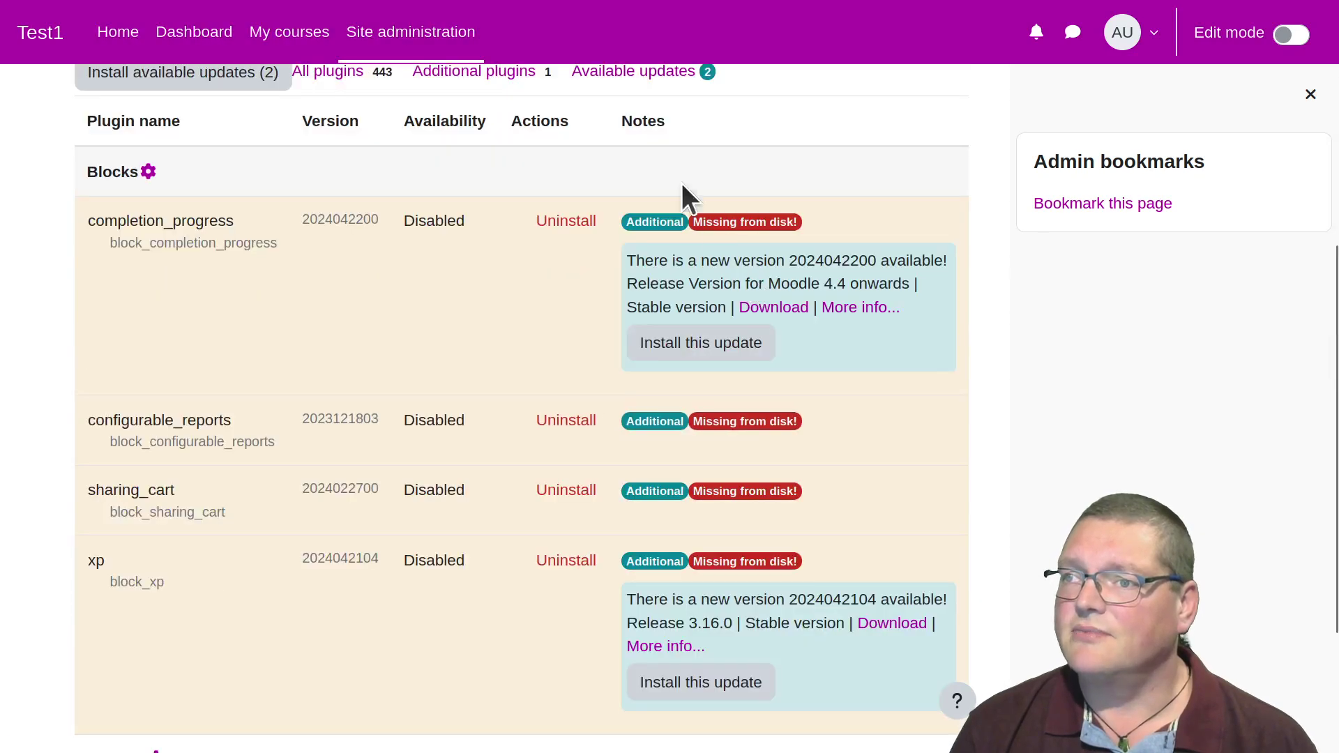
{"action": "scroll", "coordinate": [385, 427], "scroll_direction": "down", "scroll_amount": 2}
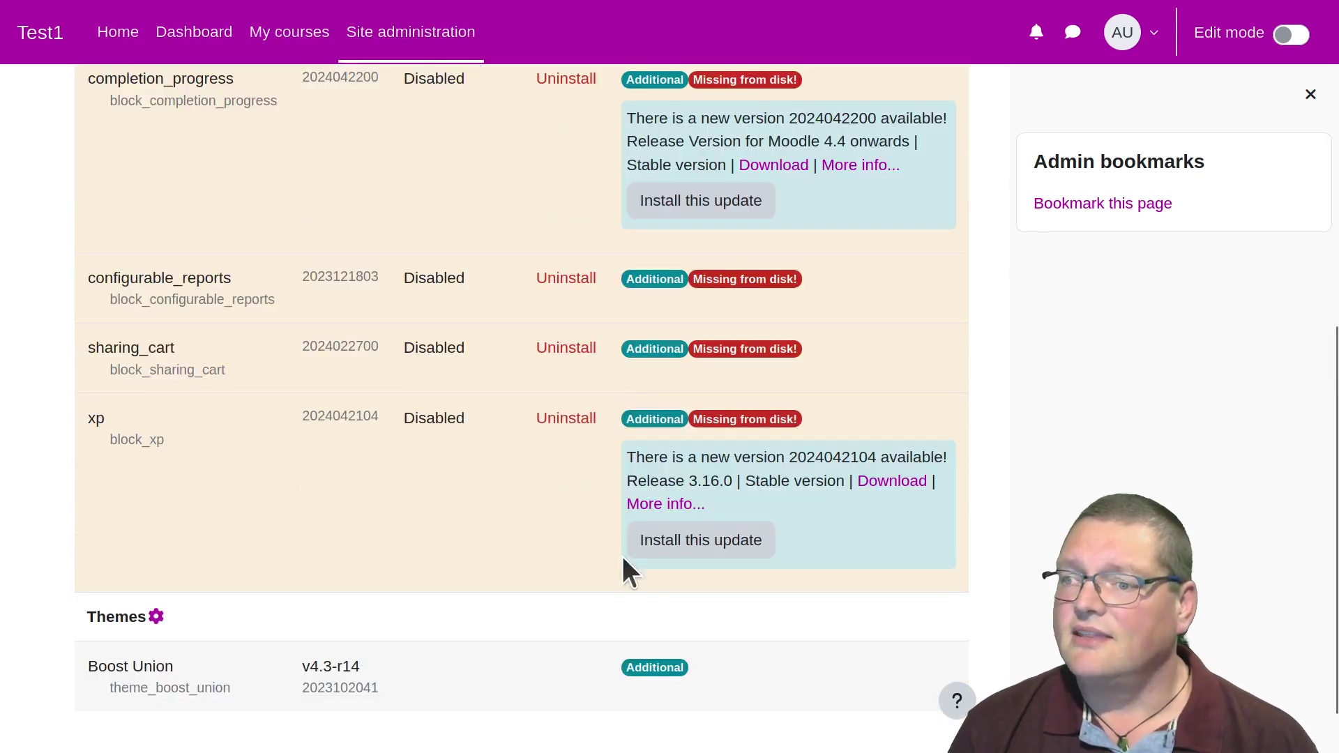
- Reinstall the missing xp block from its available 3.16.0 release and complete the Moodle database upgrade
{"action": "left_click", "coordinate": [644, 556]}
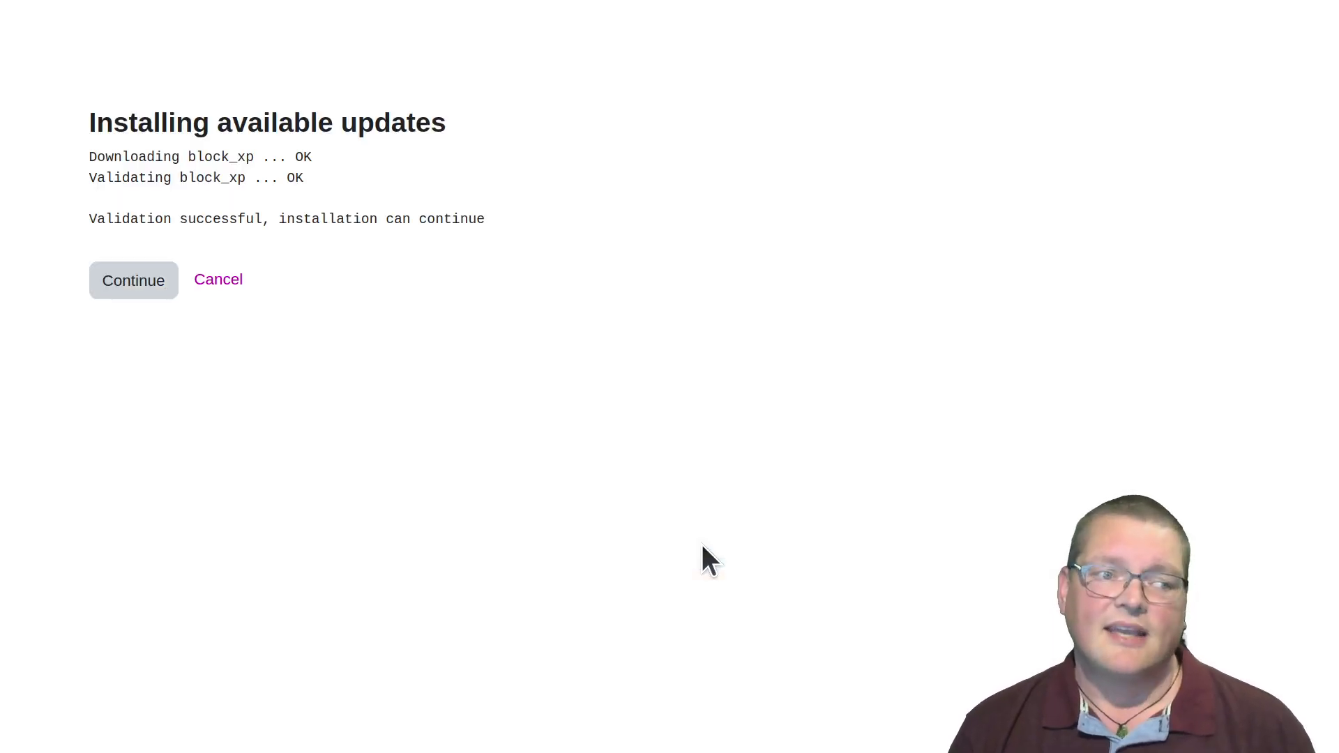
{"action": "left_click", "coordinate": [138, 293]}
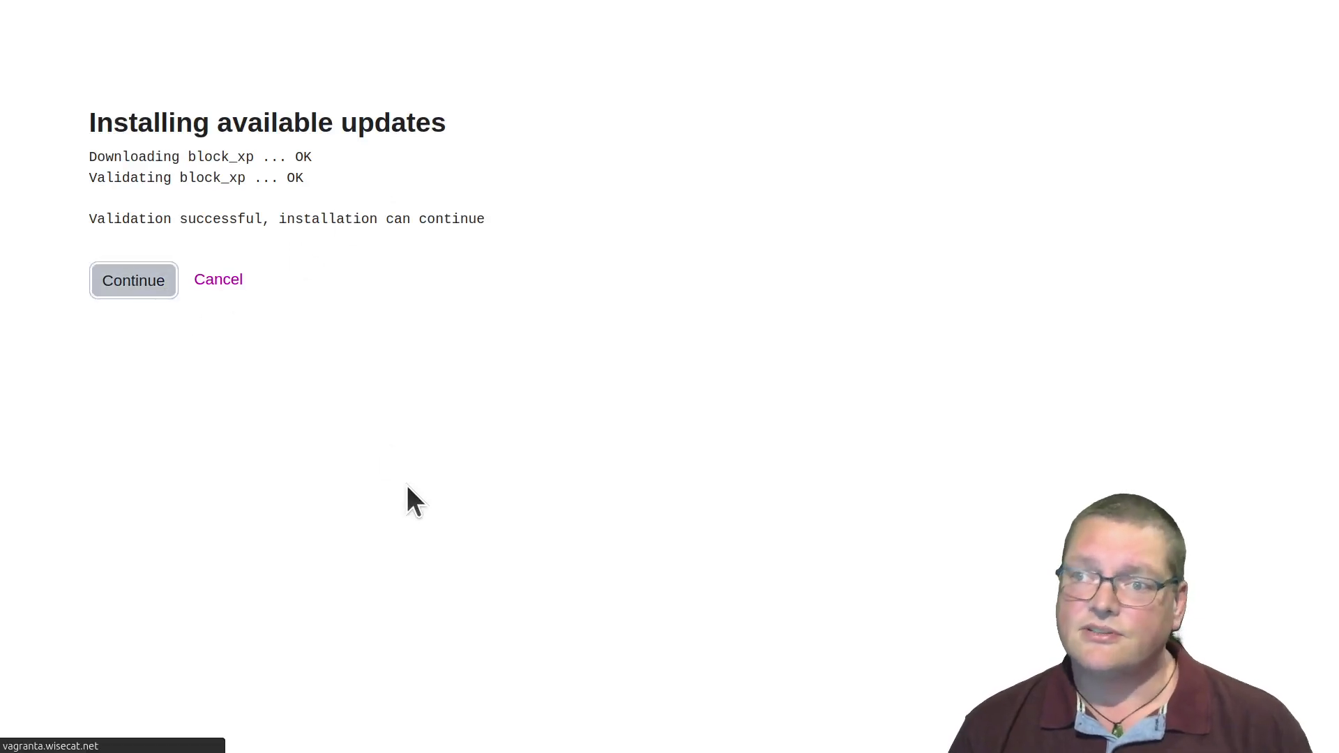
{"action": "scroll", "coordinate": [407, 488], "scroll_direction": "down", "scroll_amount": 15}
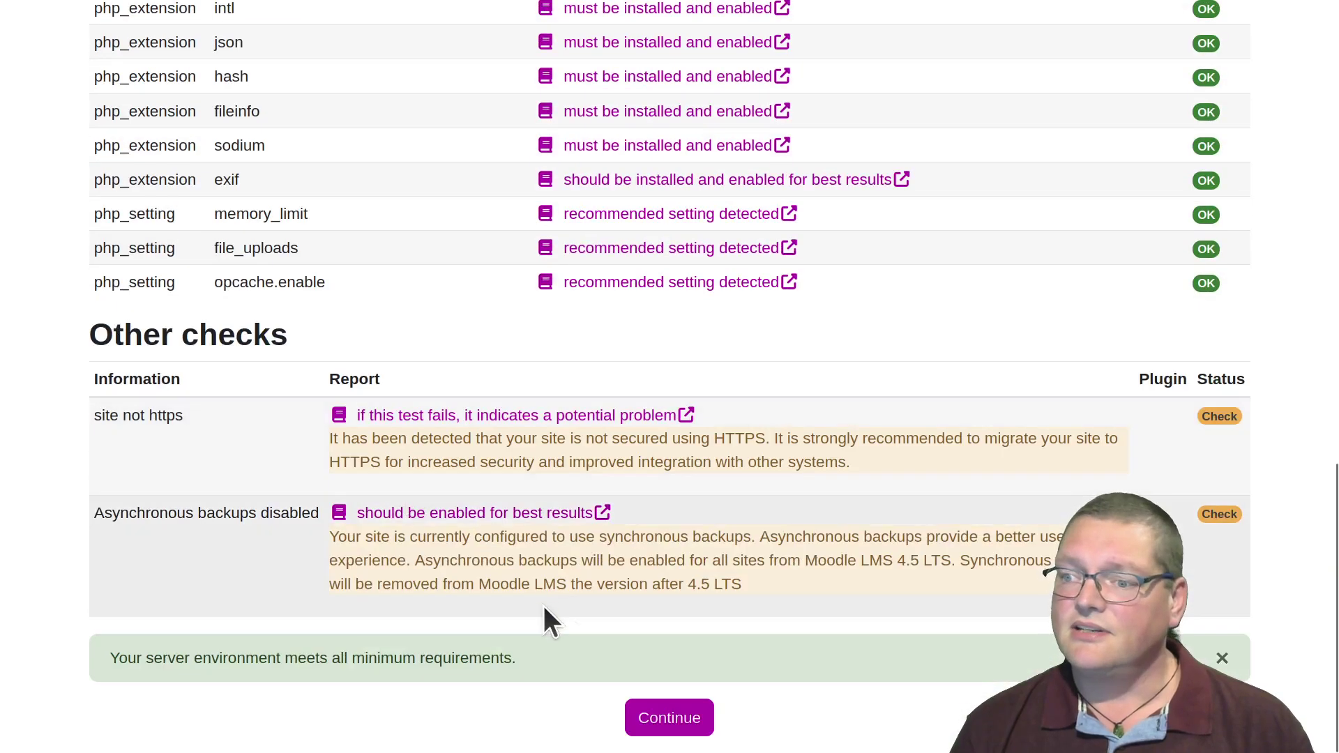
{"action": "left_click", "coordinate": [651, 717]}
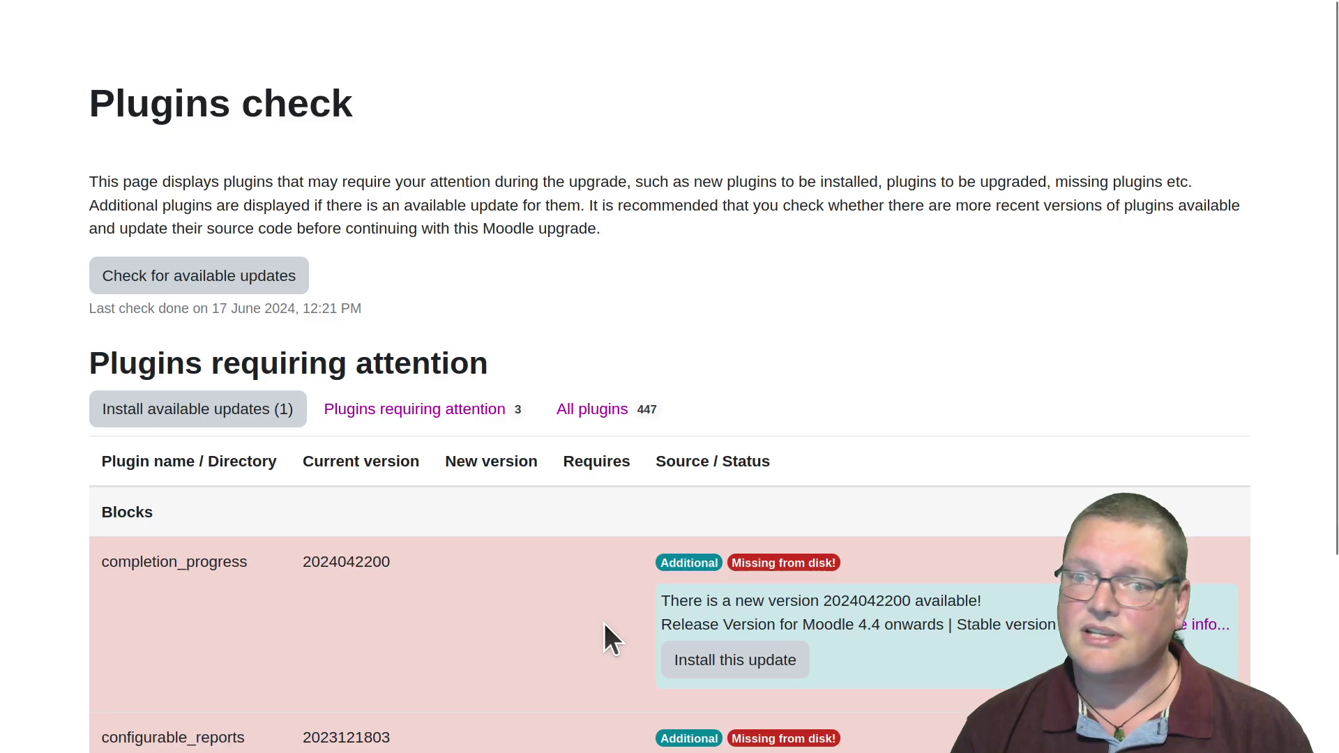
{"action": "scroll", "coordinate": [602, 620], "scroll_direction": "down", "scroll_amount": 3}
{"action": "left_click", "coordinate": [639, 719]}
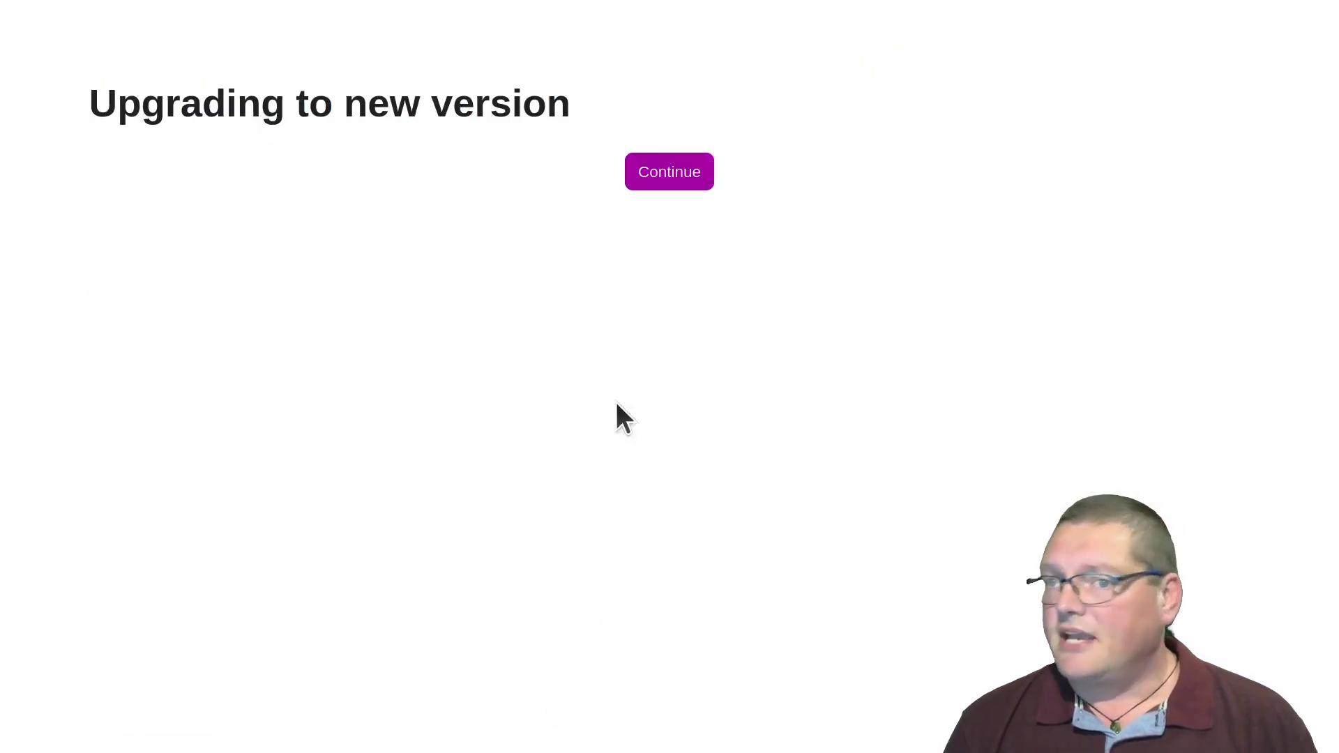
{"action": "left_click", "coordinate": [671, 176]}
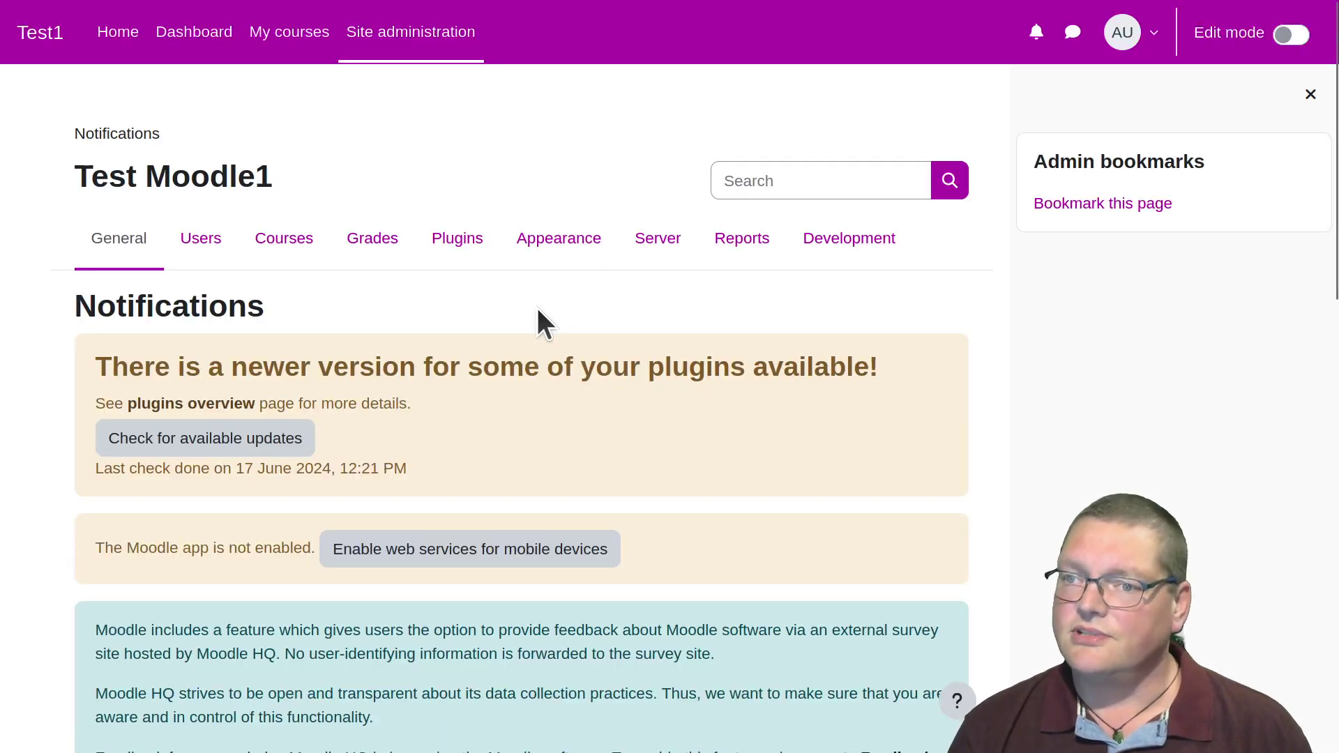
- Return to the plugins overview, filter it to additional plugins, and check the reinstalled Level Up XP entry
{"action": "left_click", "coordinate": [212, 409]}
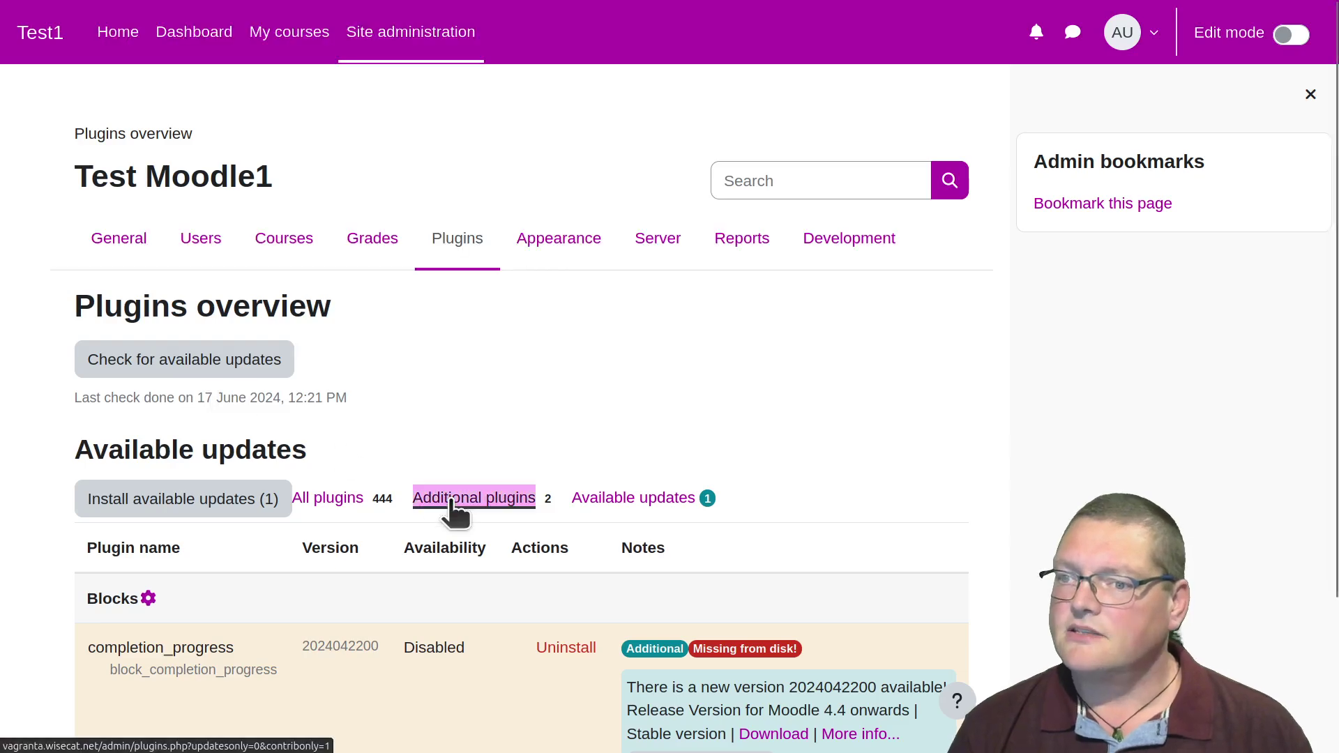
{"action": "left_click", "coordinate": [441, 500]}
{"action": "scroll", "coordinate": [601, 402], "scroll_direction": "down", "scroll_amount": 7}
{"action": "scroll", "coordinate": [606, 413], "scroll_direction": "up", "scroll_amount": 2}
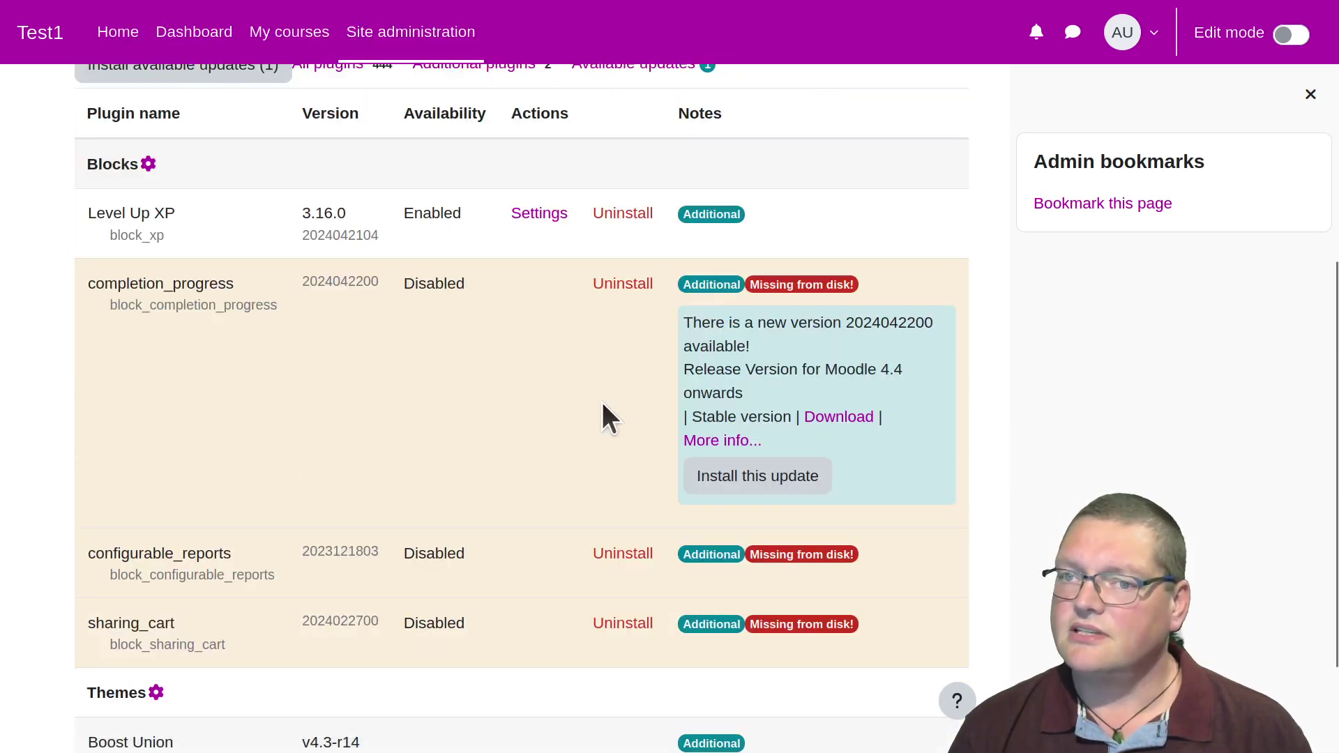
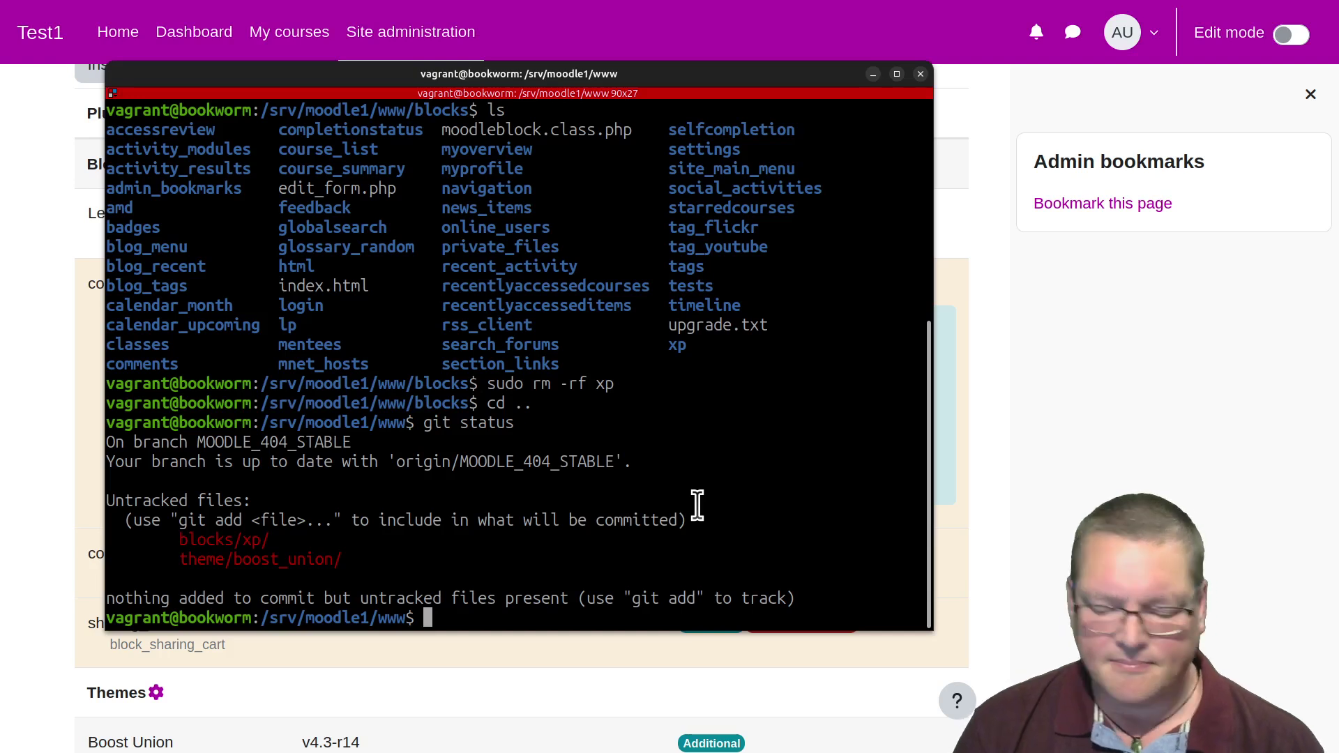
- In the terminal, enter sudo -u www-data php admin/cli/uninstall_plugins.php at the /srv/moodle1/www prompt without running it
{"action": "type", "text": "sudo"}
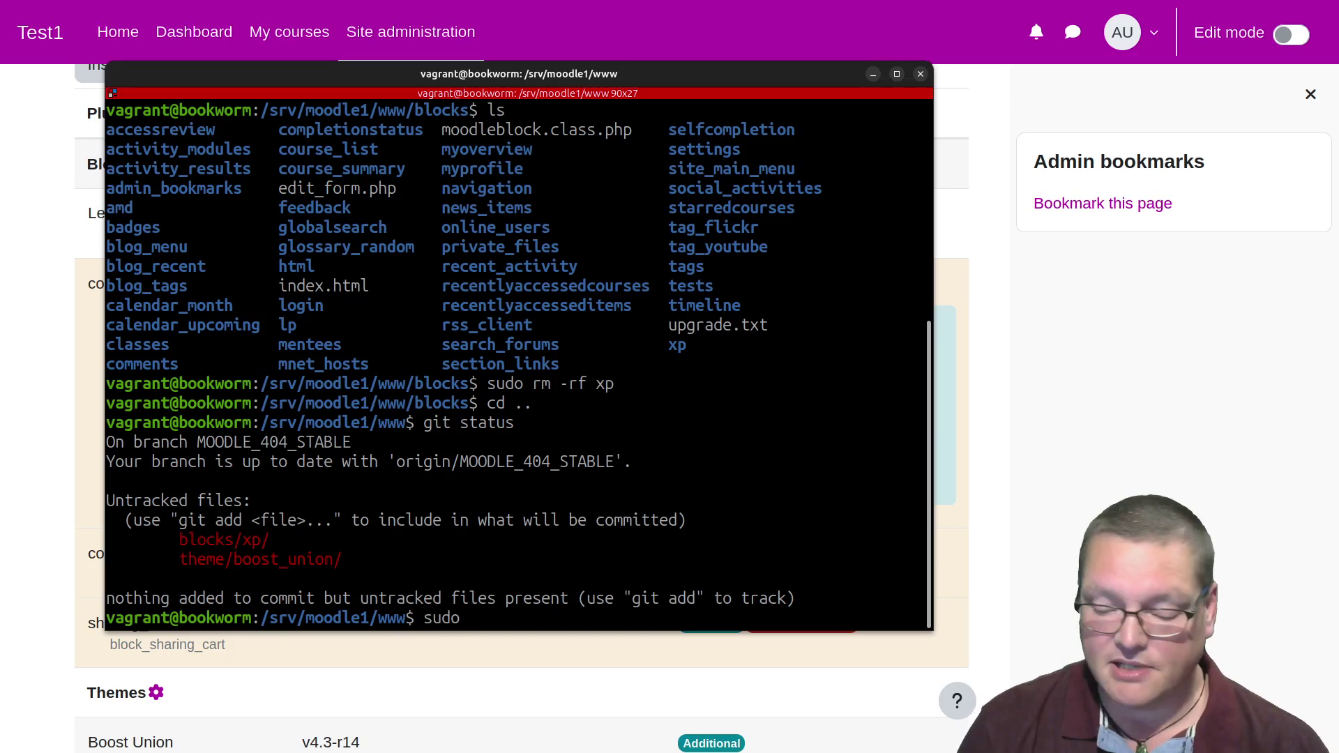
{"action": "type", "text": " -u www-data "}
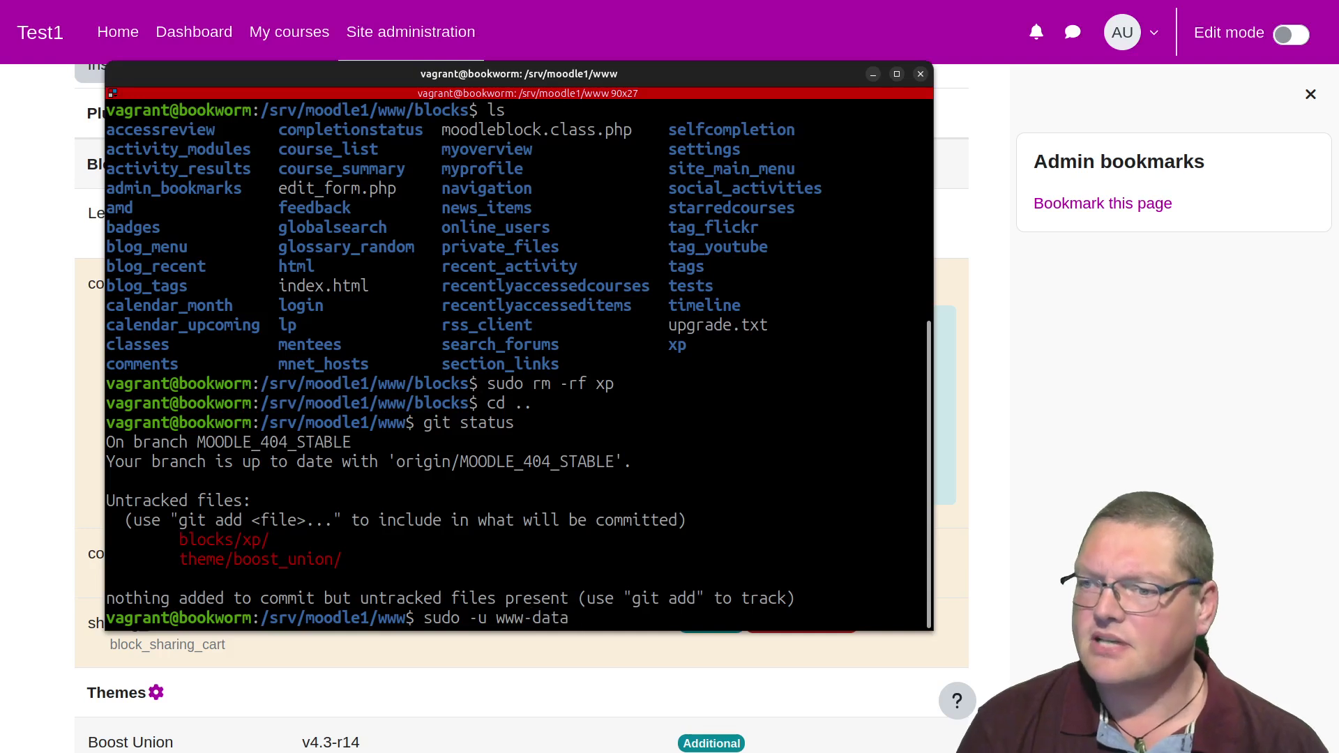
{"action": "type", "text": "php admin"}
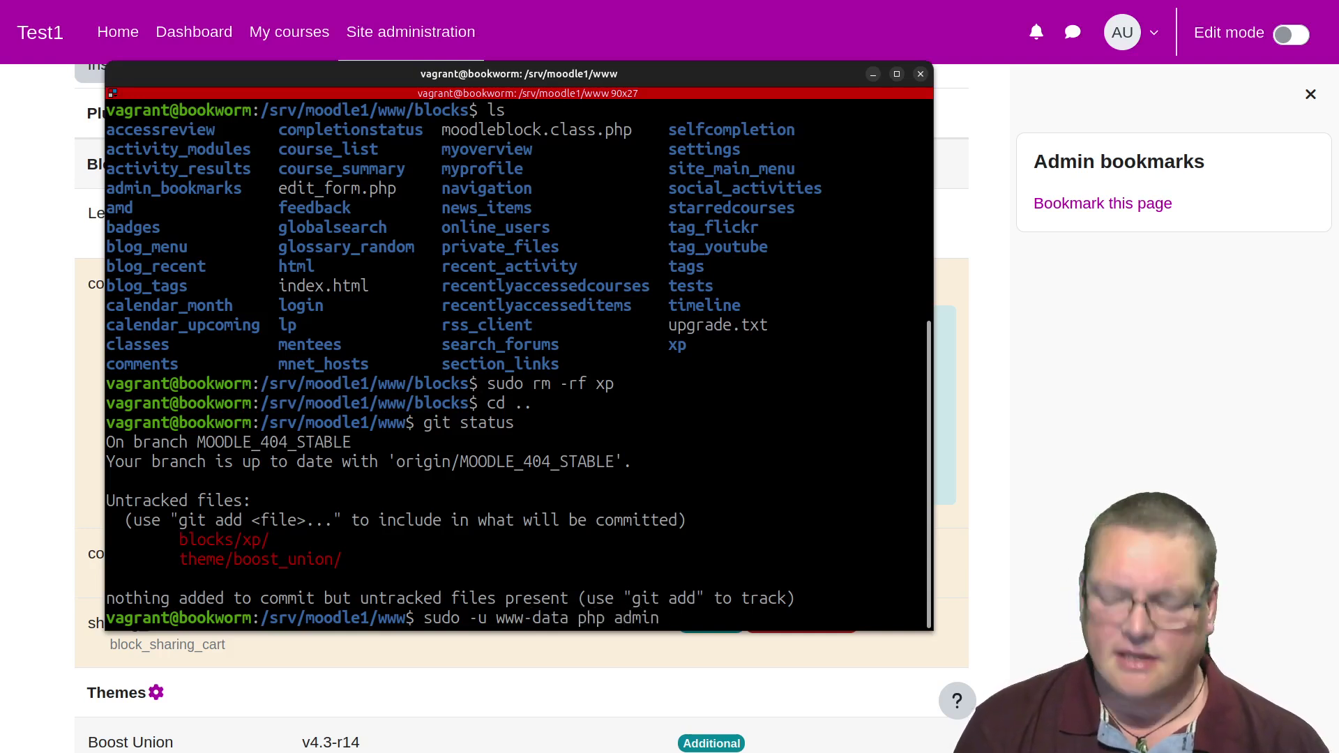
{"action": "type", "text": "/cli/"}
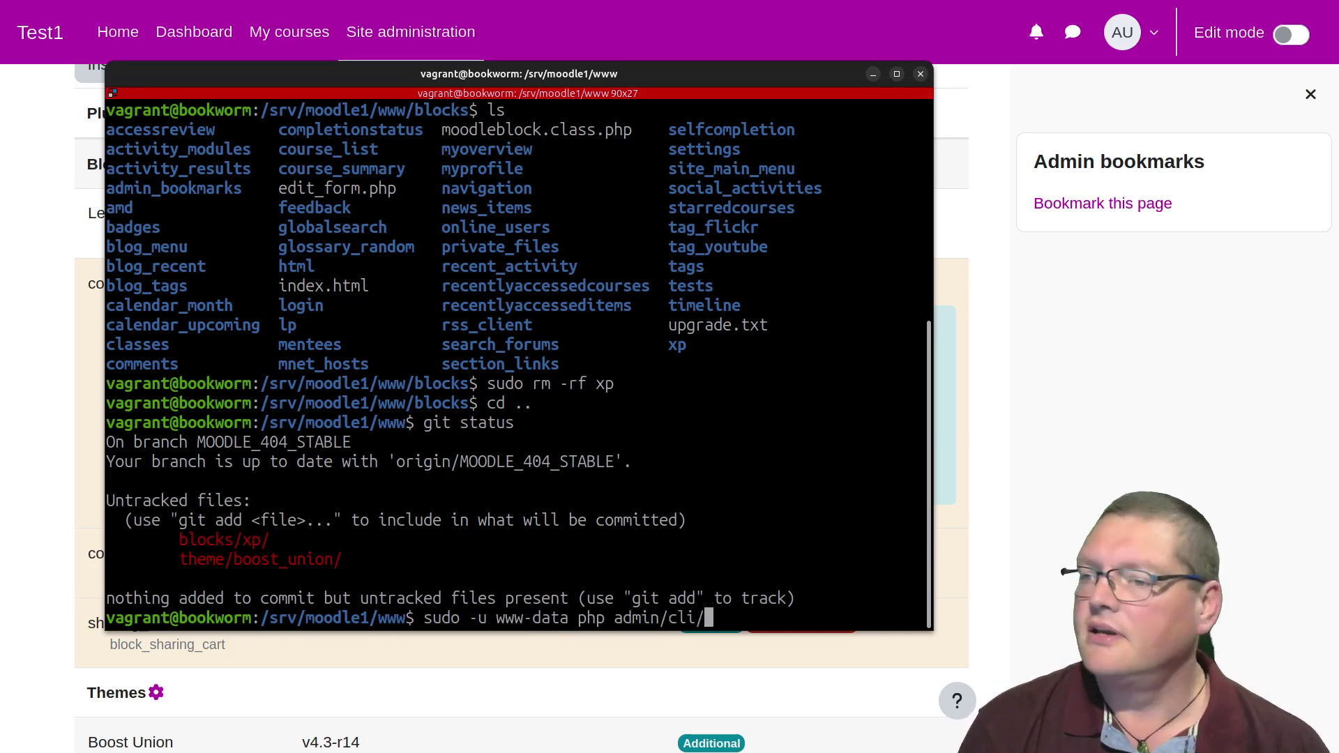
{"action": "type", "text": "un"}
{"action": "key", "text": "Tab"}
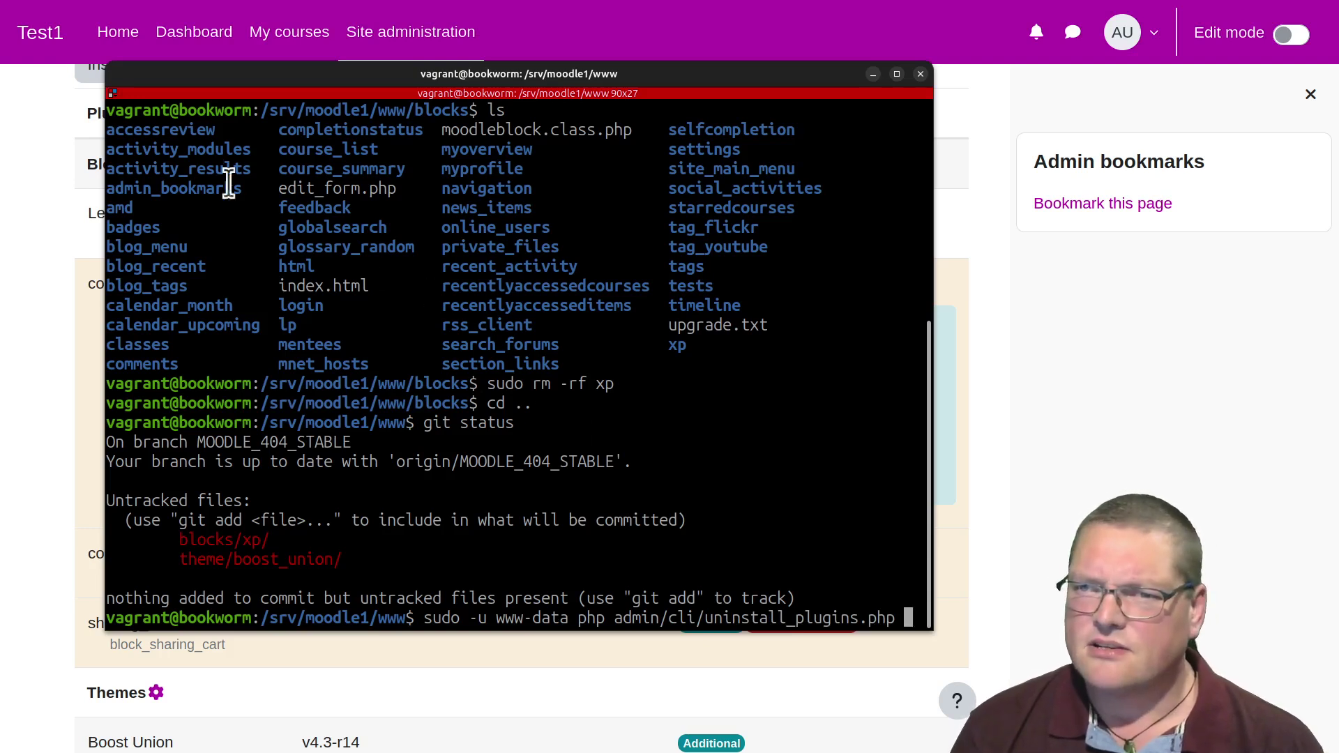
- Enlarge the terminal window from two opposite corners so more of its output fits on screen
{"action": "left_click", "coordinate": [97, 46]}
{"action": "left_click_drag", "start_coordinate": [106, 58], "coordinate": [17, 7]}
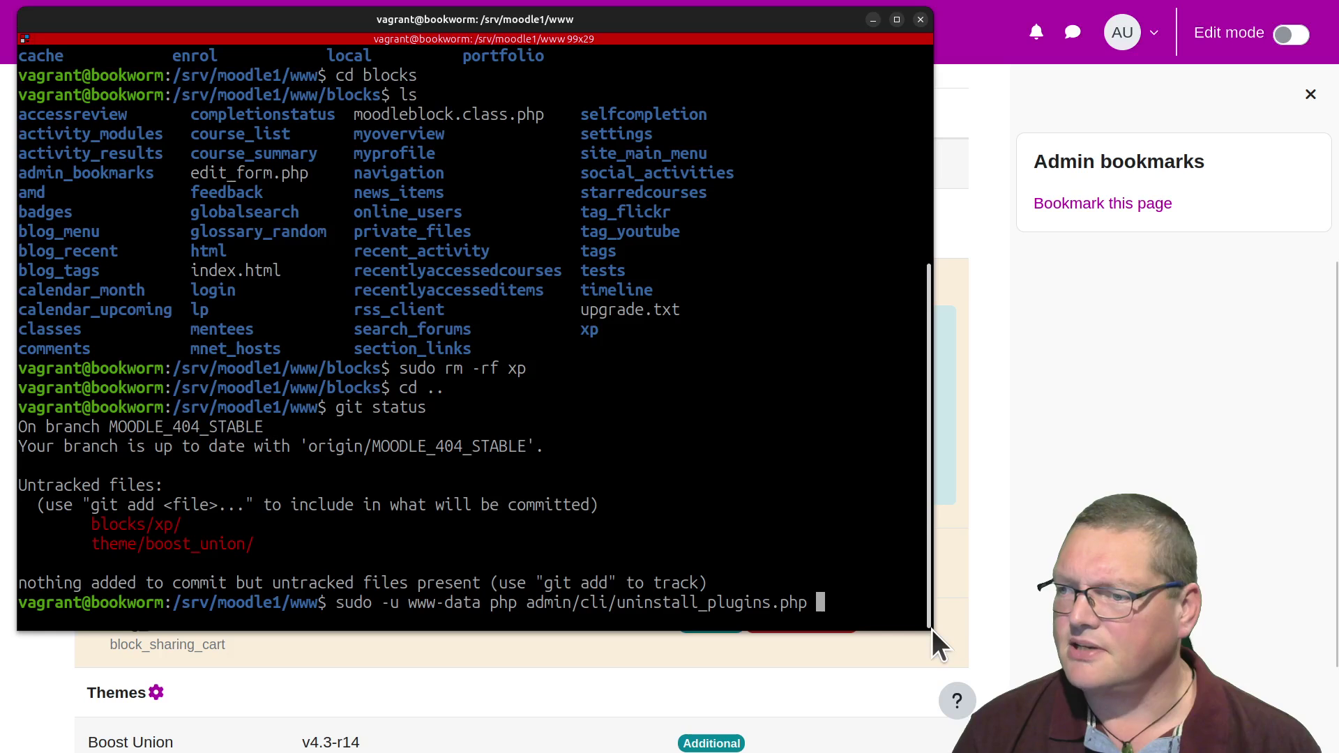
{"action": "left_click_drag", "start_coordinate": [932, 629], "coordinate": [998, 686]}
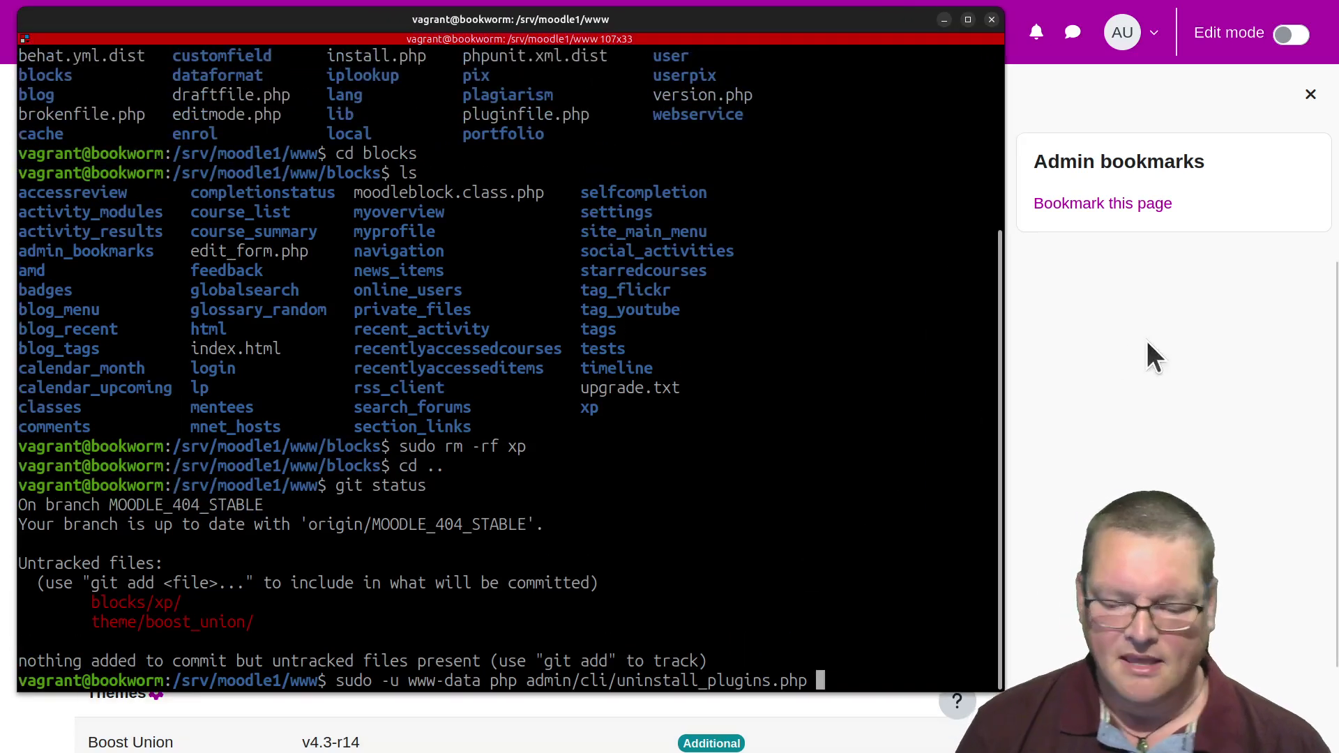
- Add the --help option to the uninstall_plugins.php command and run it to print the usage help
{"action": "type", "text": "--"}
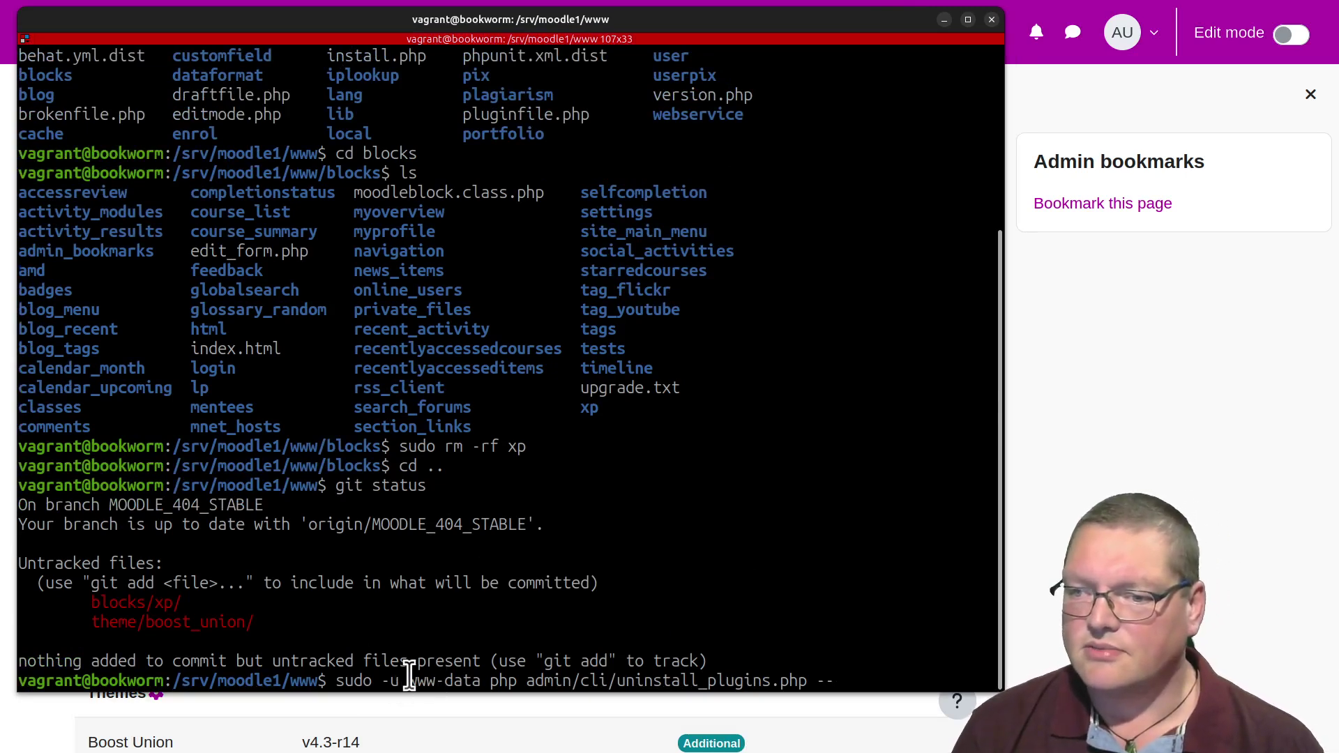
{"action": "left_click_drag", "start_coordinate": [408, 680], "coordinate": [816, 680]}
{"action": "left_click", "coordinate": [489, 681]}
{"action": "left_click", "coordinate": [859, 673]}
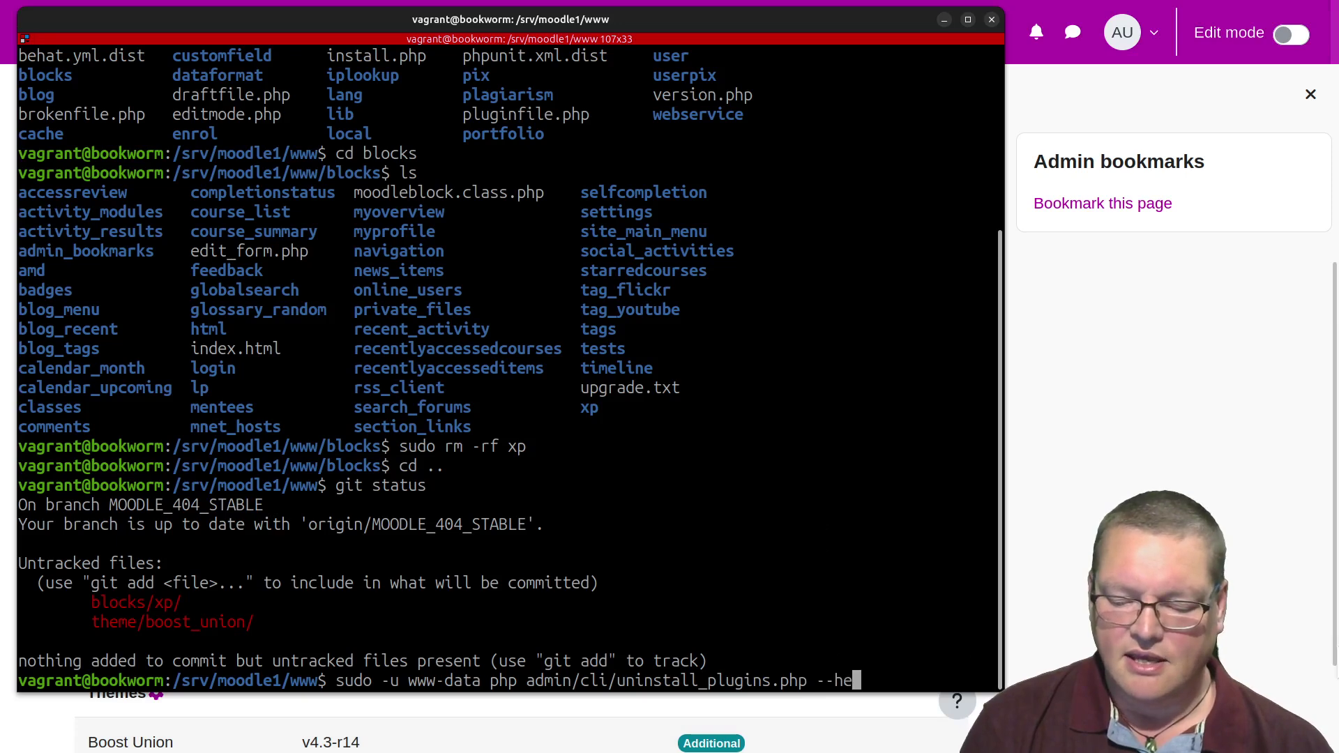
{"action": "type", "text": "lp"}
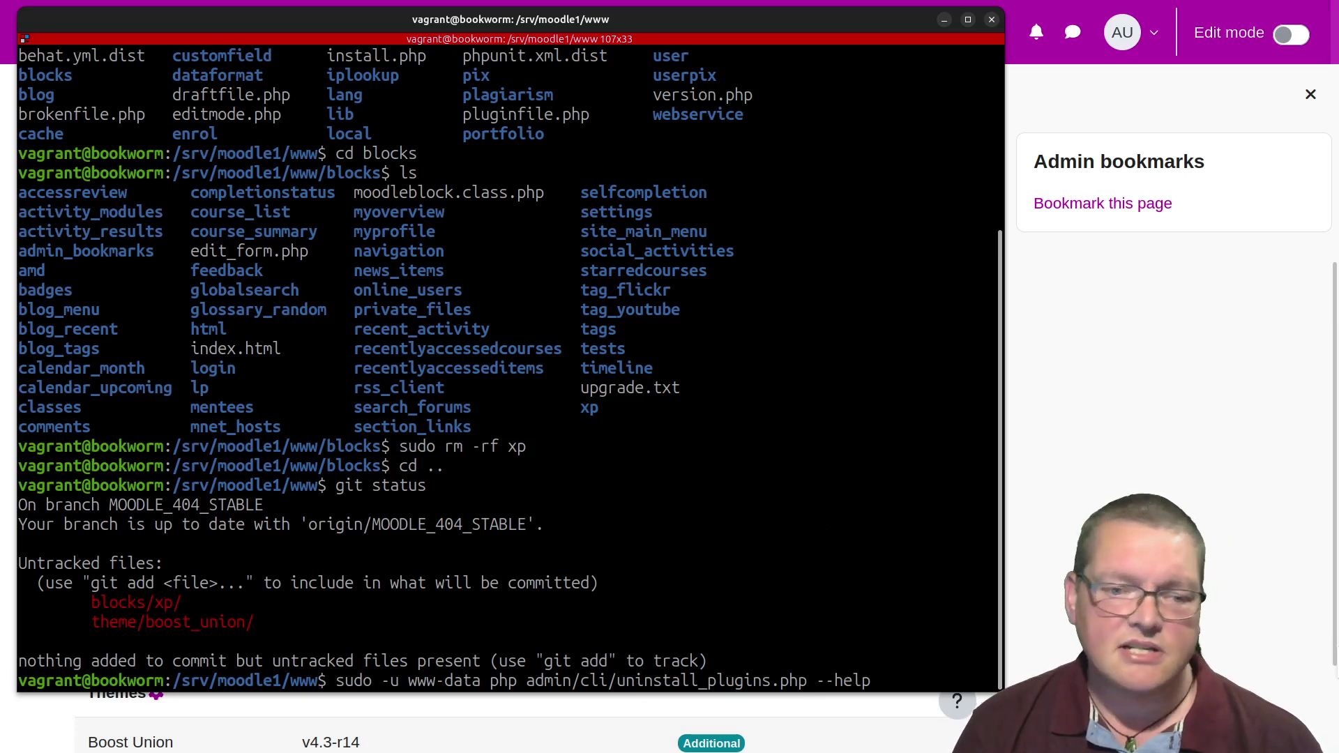
{"action": "key", "text": "Return"}
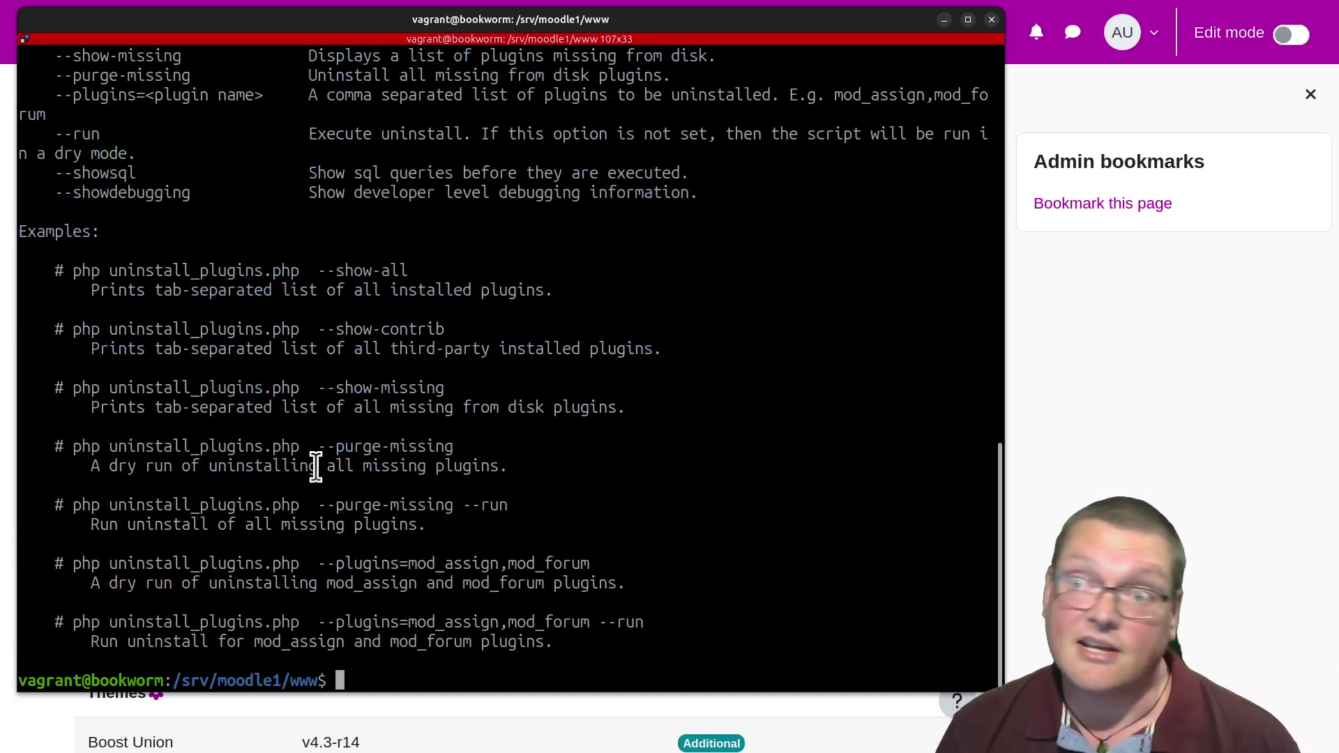
- Review the uninstall script's help options from --help and --show-all through --show-contrib and --show-missing
{"action": "scroll", "coordinate": [316, 466], "scroll_direction": "up", "scroll_amount": 3}
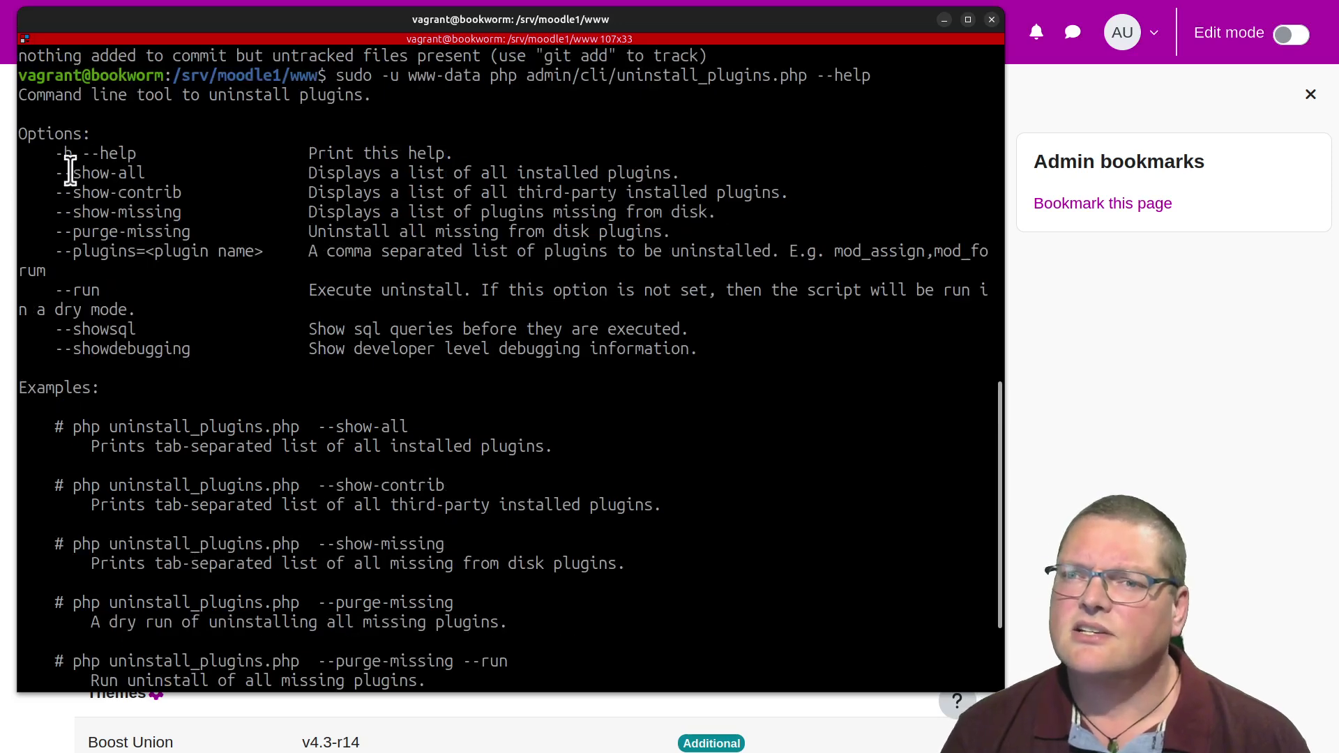
{"action": "triple_click", "coordinate": [44, 147]}
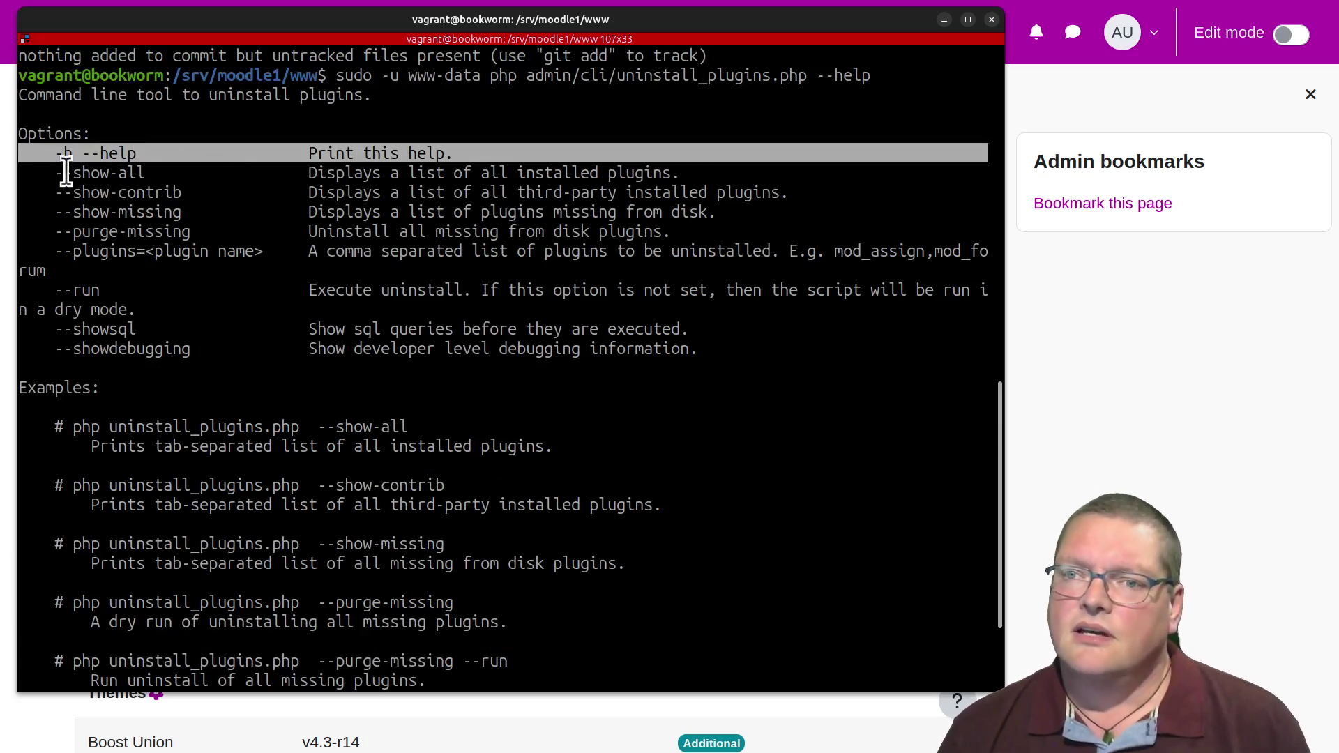
{"action": "left_click_drag", "start_coordinate": [65, 171], "coordinate": [737, 170]}
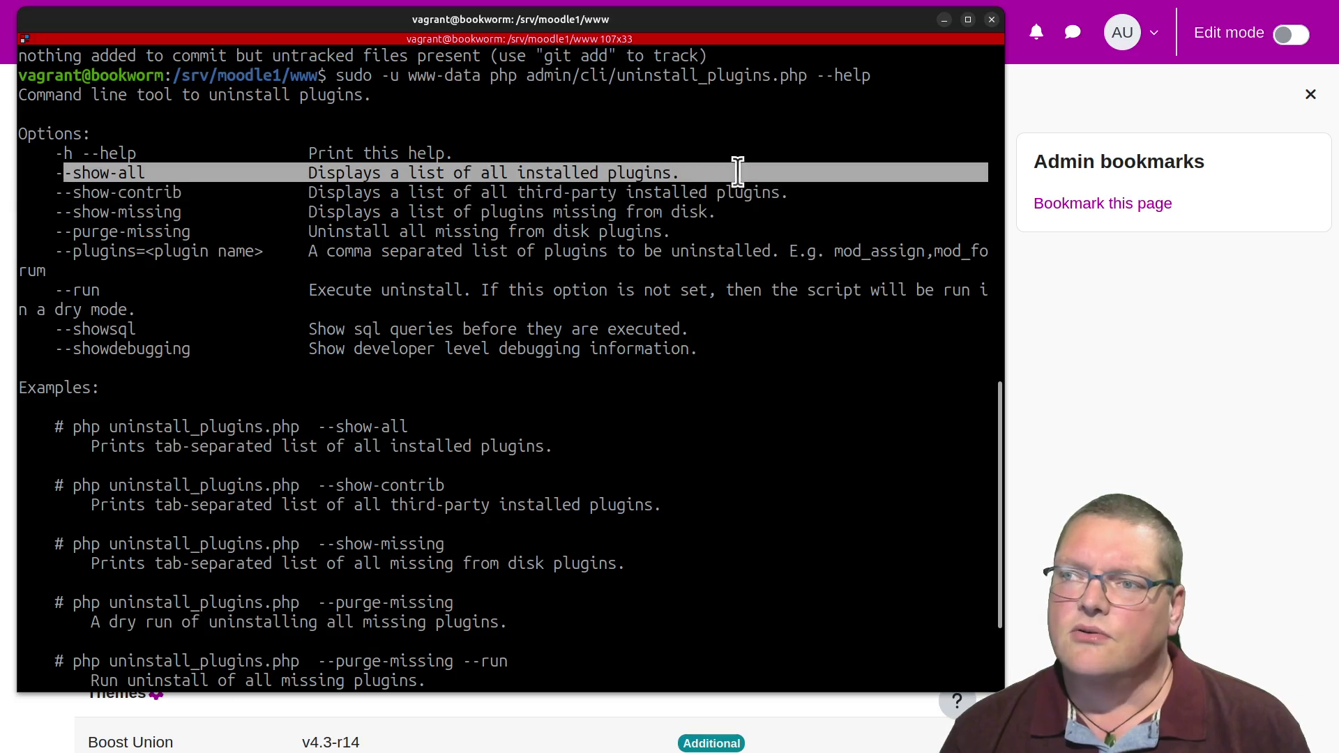
{"action": "left_click", "coordinate": [737, 170]}
{"action": "double_click", "coordinate": [345, 173]}
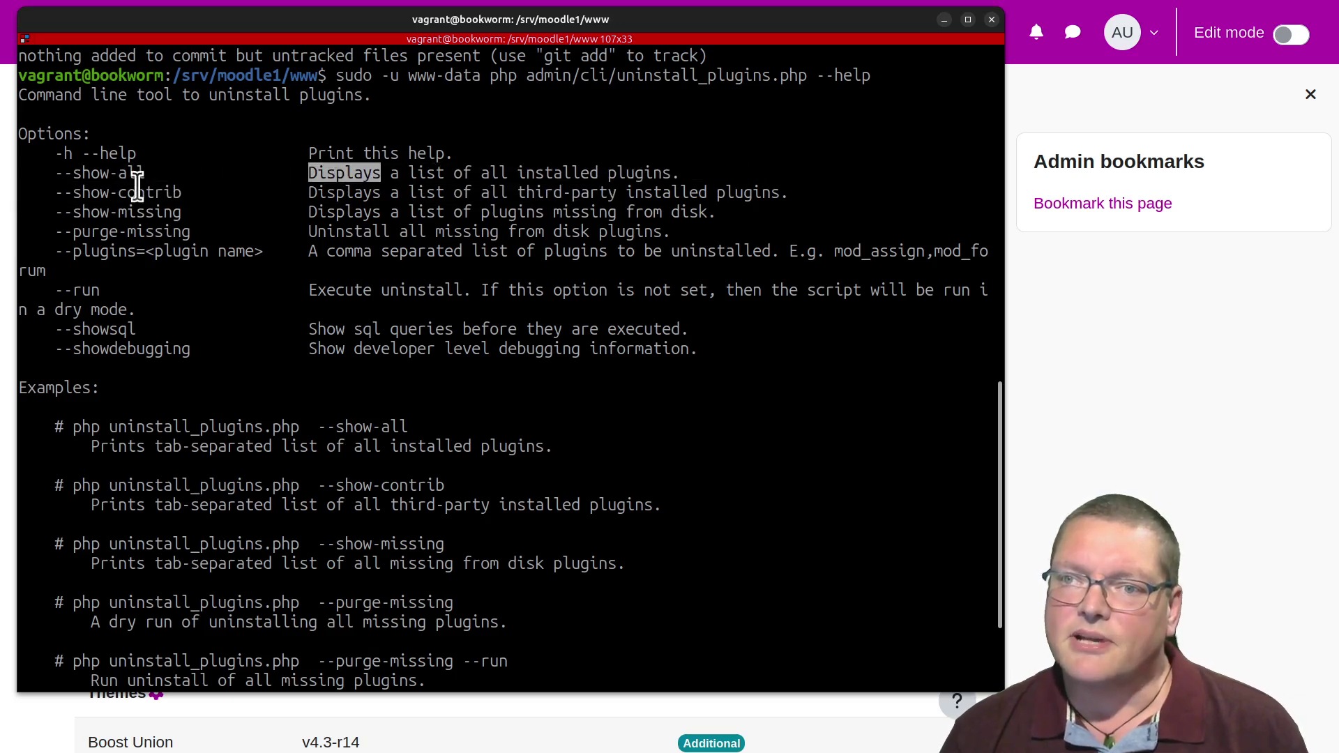
{"action": "double_click", "coordinate": [117, 192]}
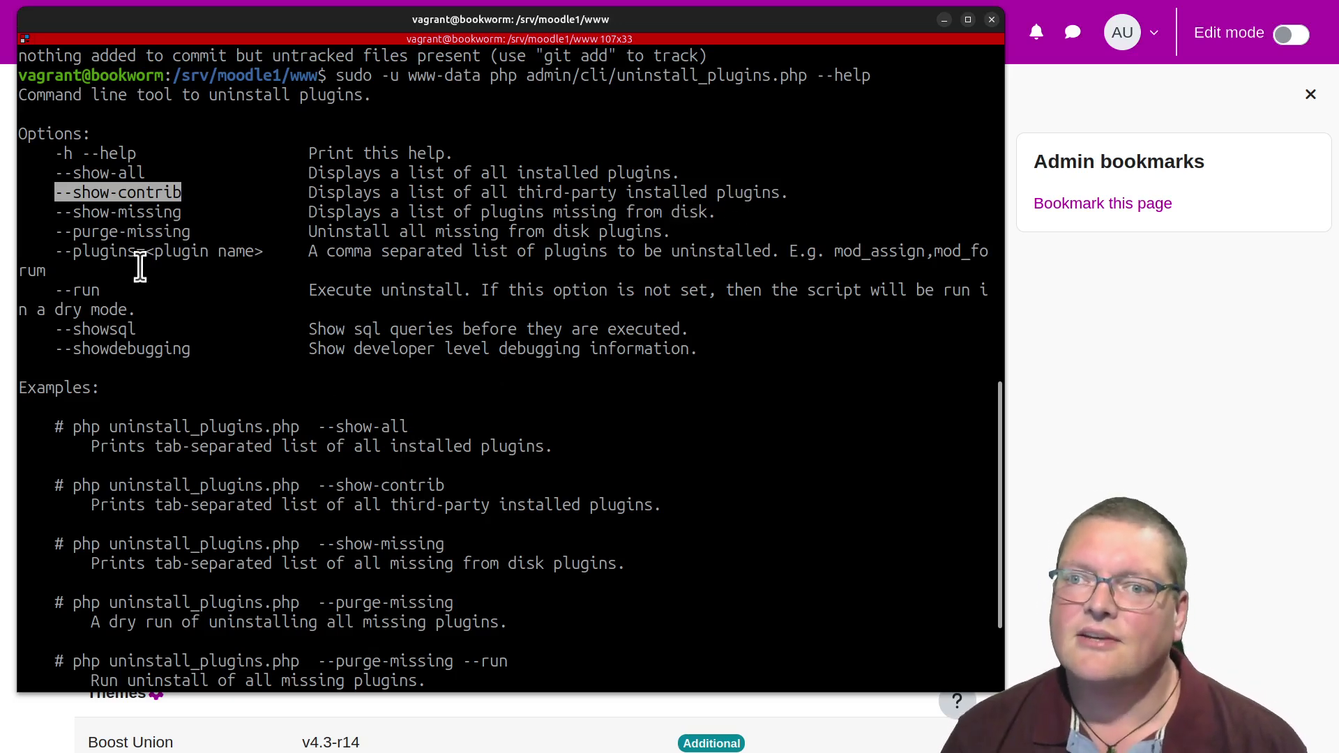
{"action": "triple_click", "coordinate": [81, 215]}
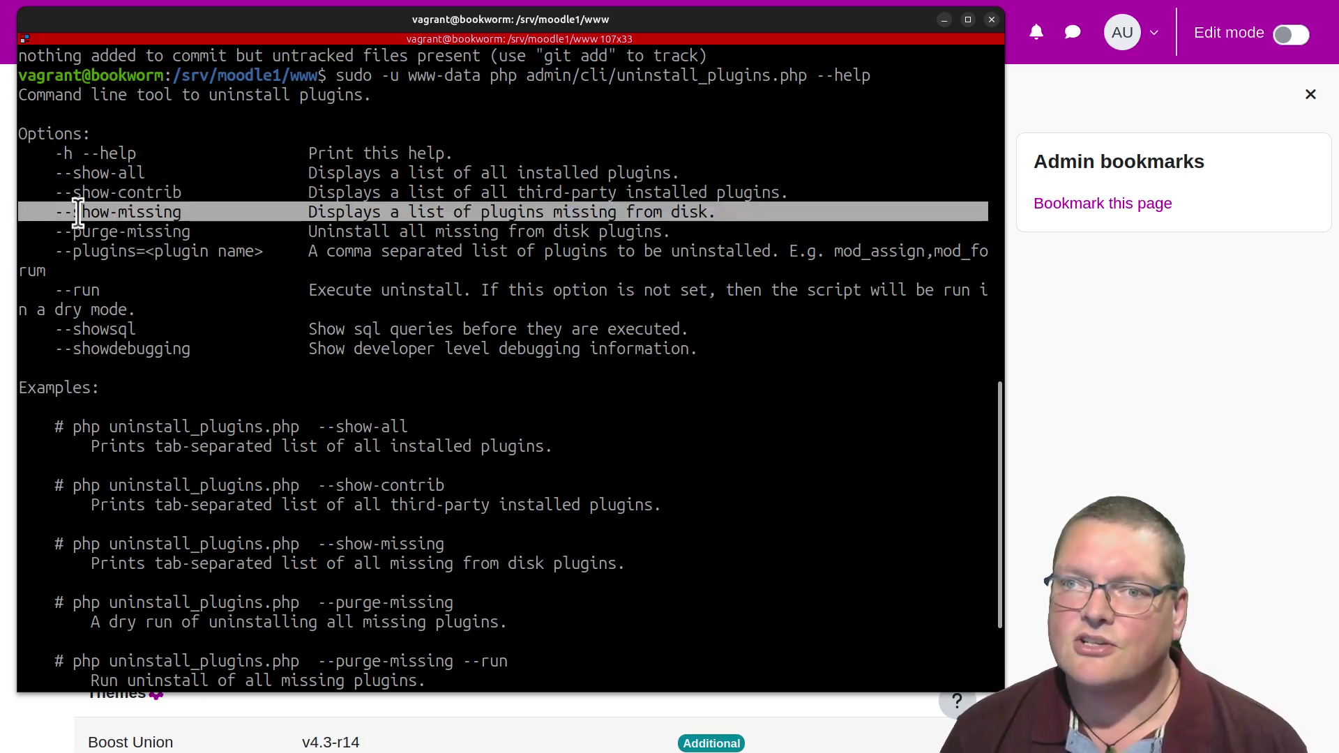
{"action": "double_click", "coordinate": [81, 214]}
{"action": "left_click_drag", "start_coordinate": [326, 211], "coordinate": [684, 206]}
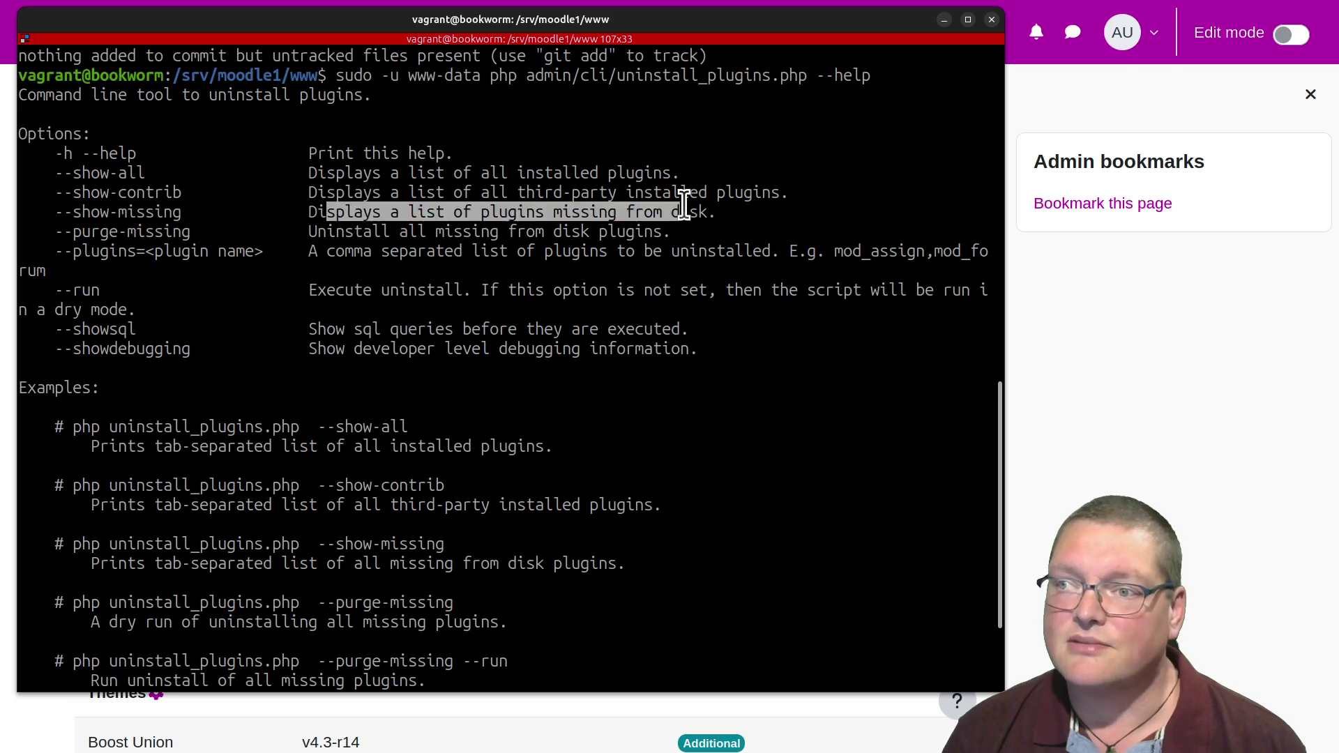
{"action": "left_click", "coordinate": [189, 198]}
{"action": "left_click_drag", "start_coordinate": [56, 190], "coordinate": [170, 190]}
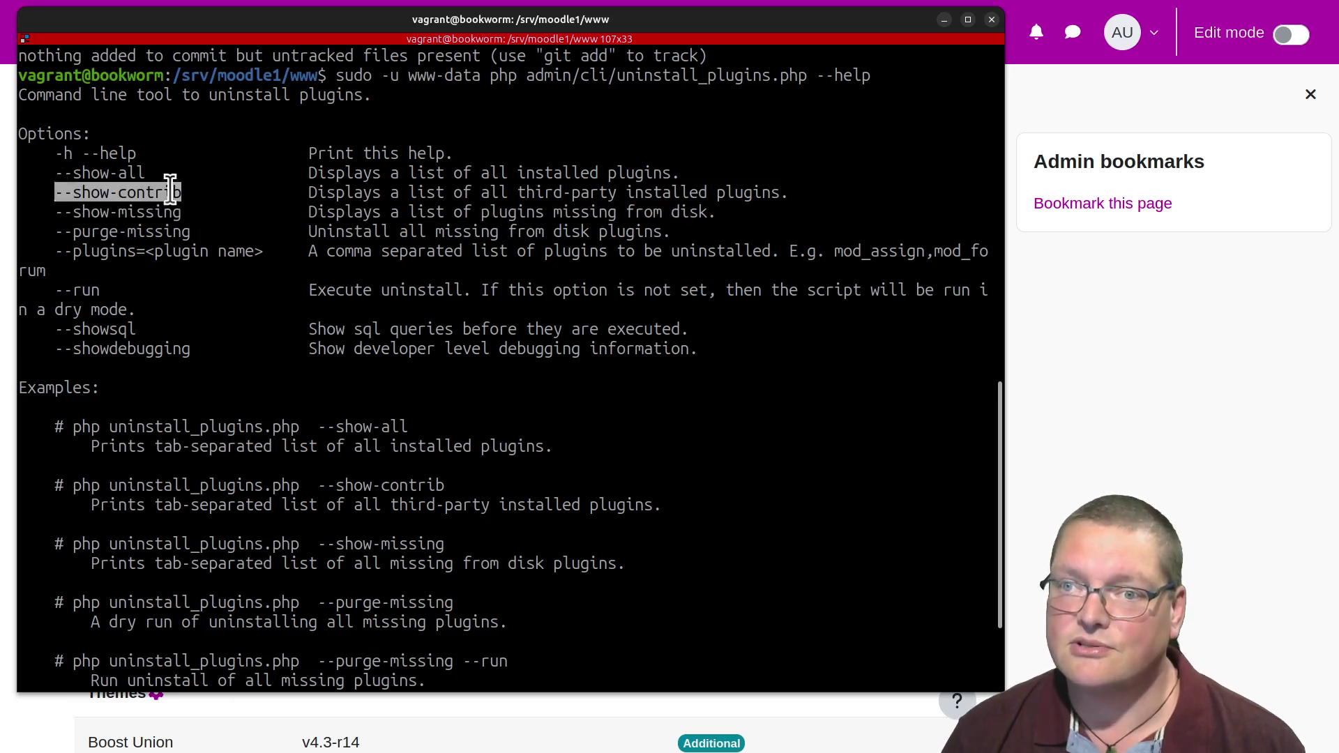
{"action": "double_click", "coordinate": [141, 215]}
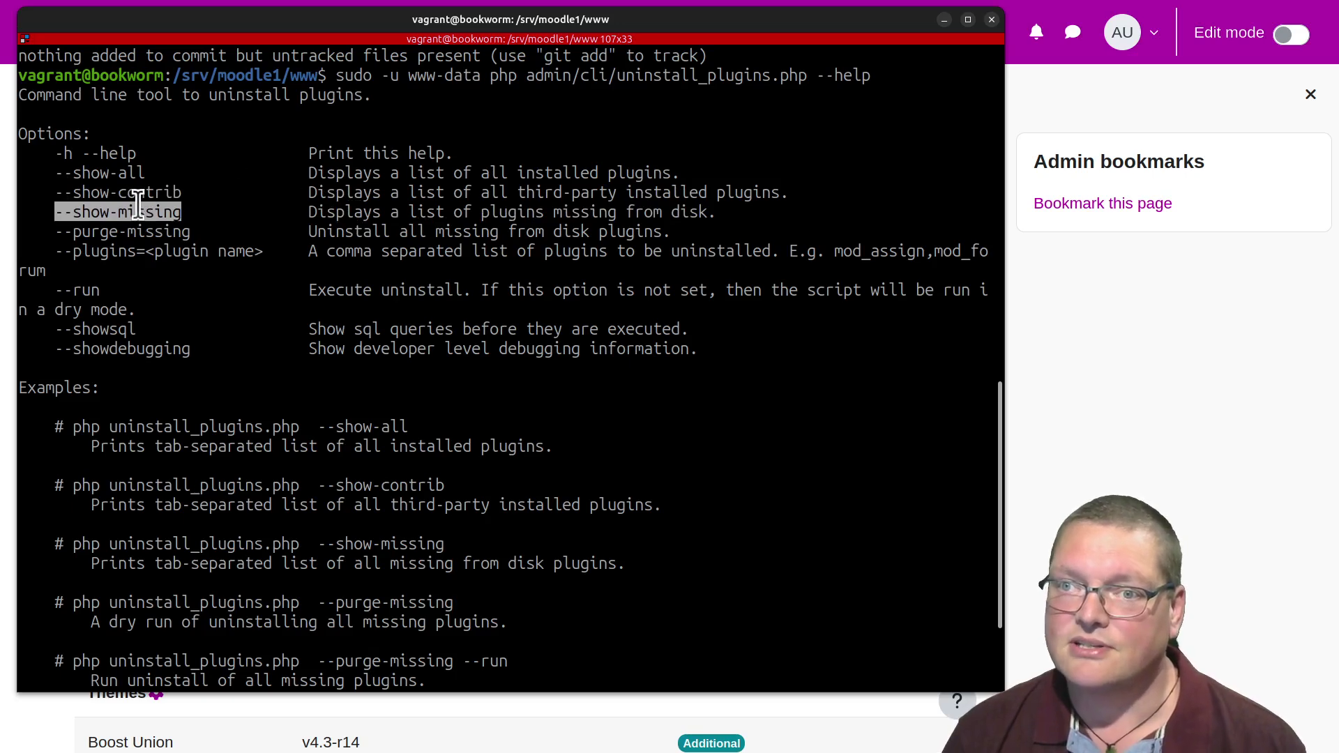
- Copy the --show-contrib option from the help text and run uninstall_plugins.php with it to list third-party plugins
{"action": "double_click", "coordinate": [145, 192]}
{"action": "key", "text": "ctrl+c"}
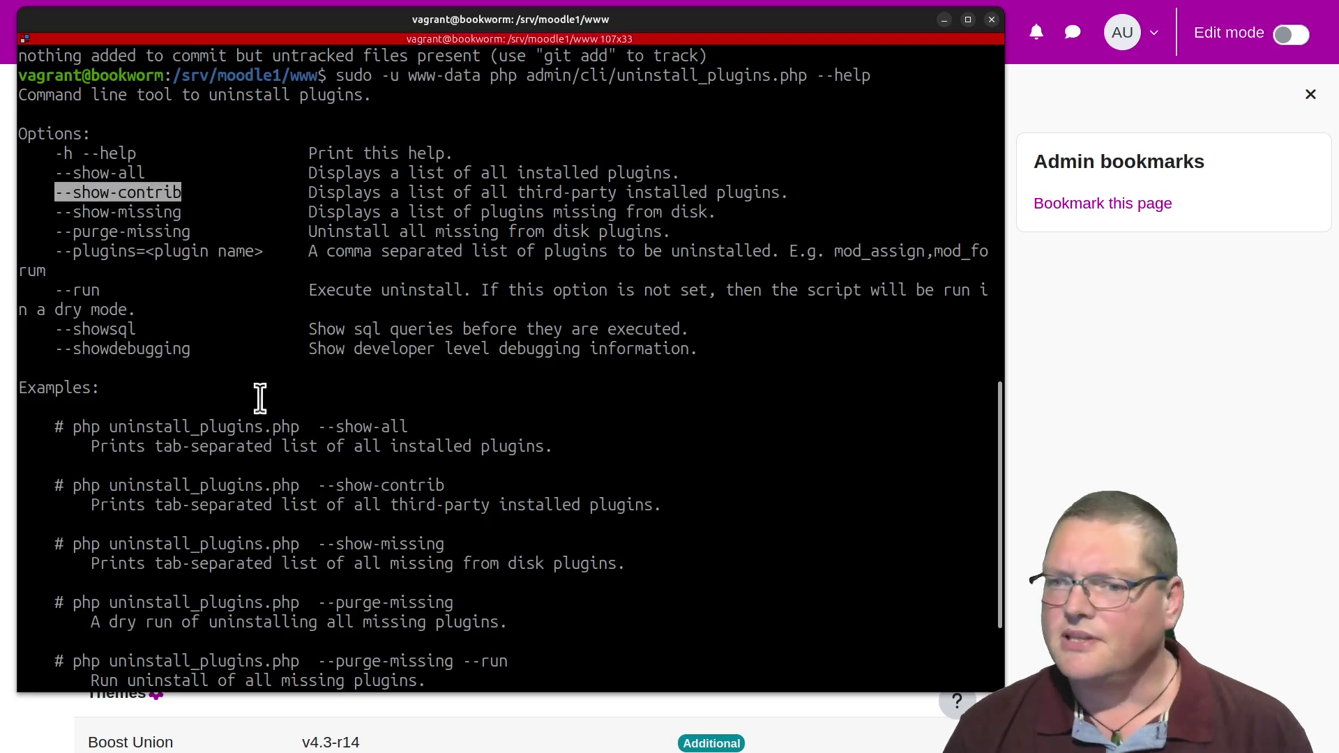
{"action": "scroll", "coordinate": [260, 399], "scroll_direction": "down", "scroll_amount": 3}
{"action": "key", "text": "Up"}
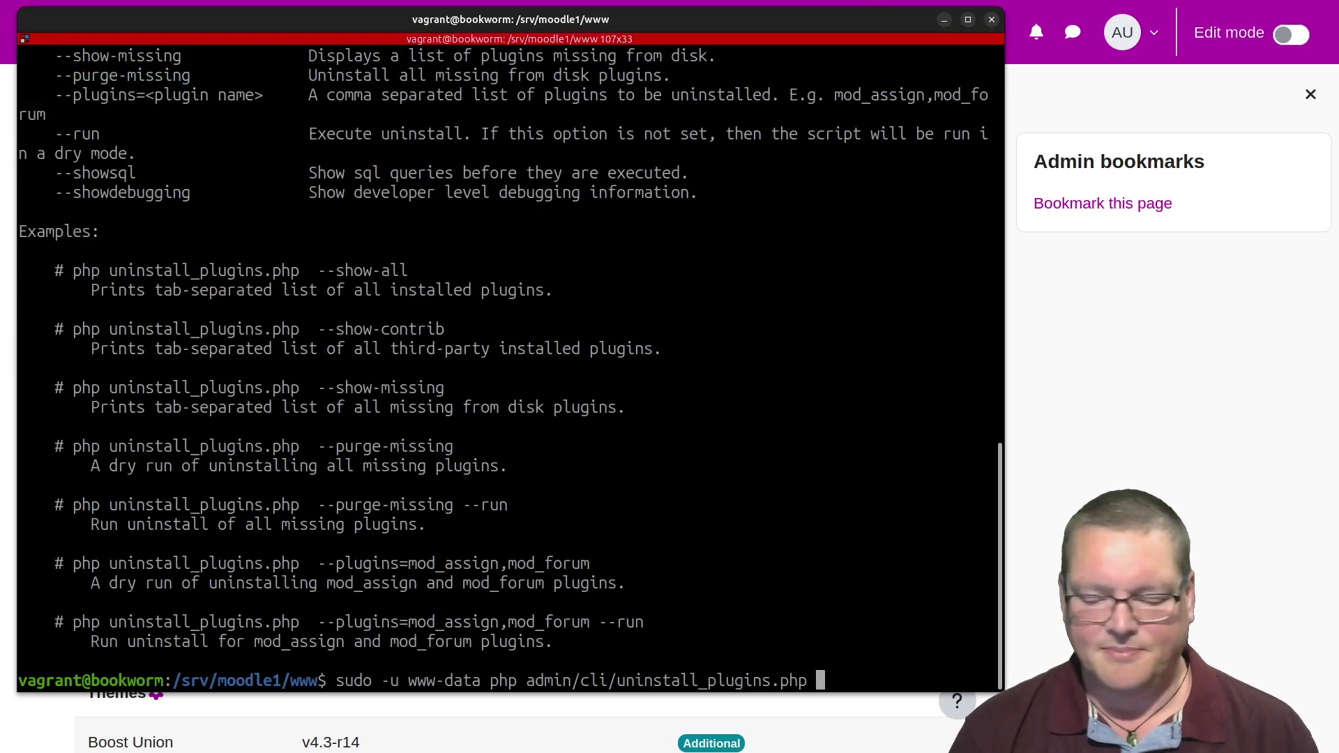
{"action": "key", "text": "ctrl+shift+v"}
{"action": "key", "text": "Return"}
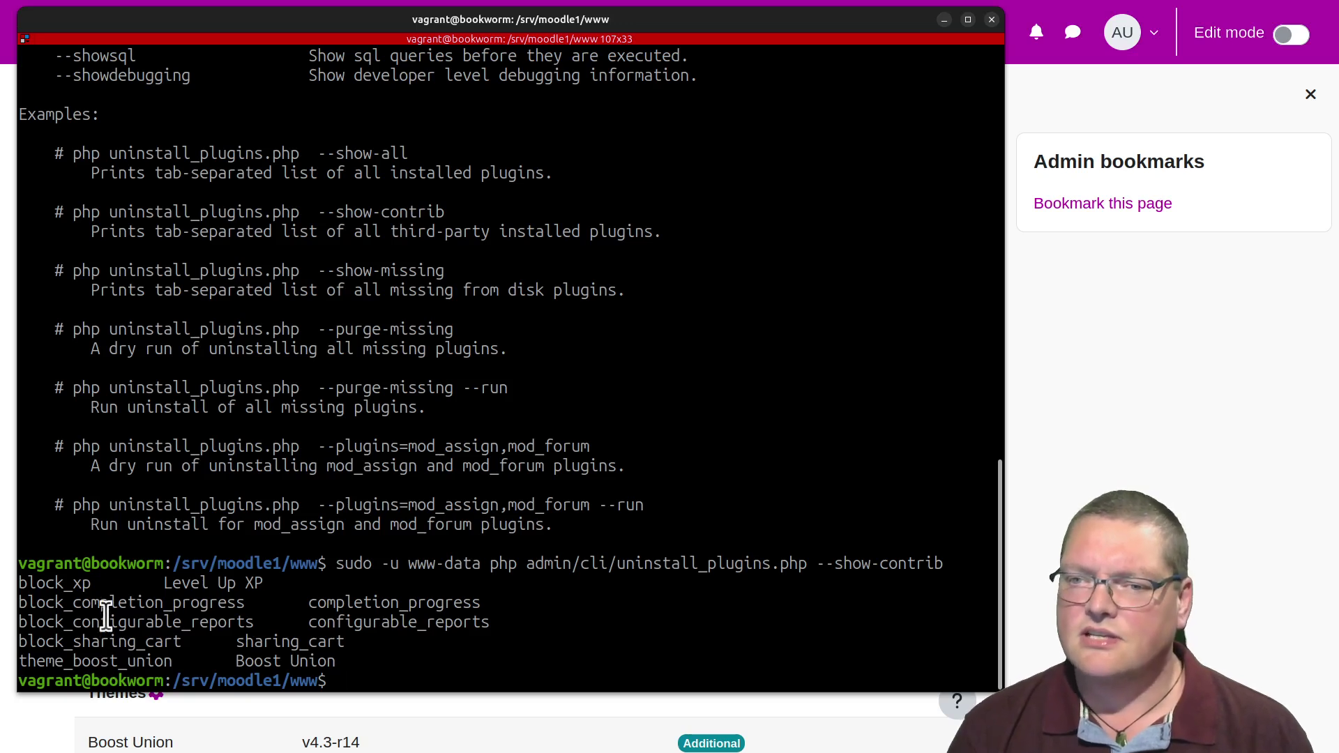
- Examine the component and display names in the third-party plugin list, from block_xp to theme_boost_union
{"action": "double_click", "coordinate": [61, 583]}
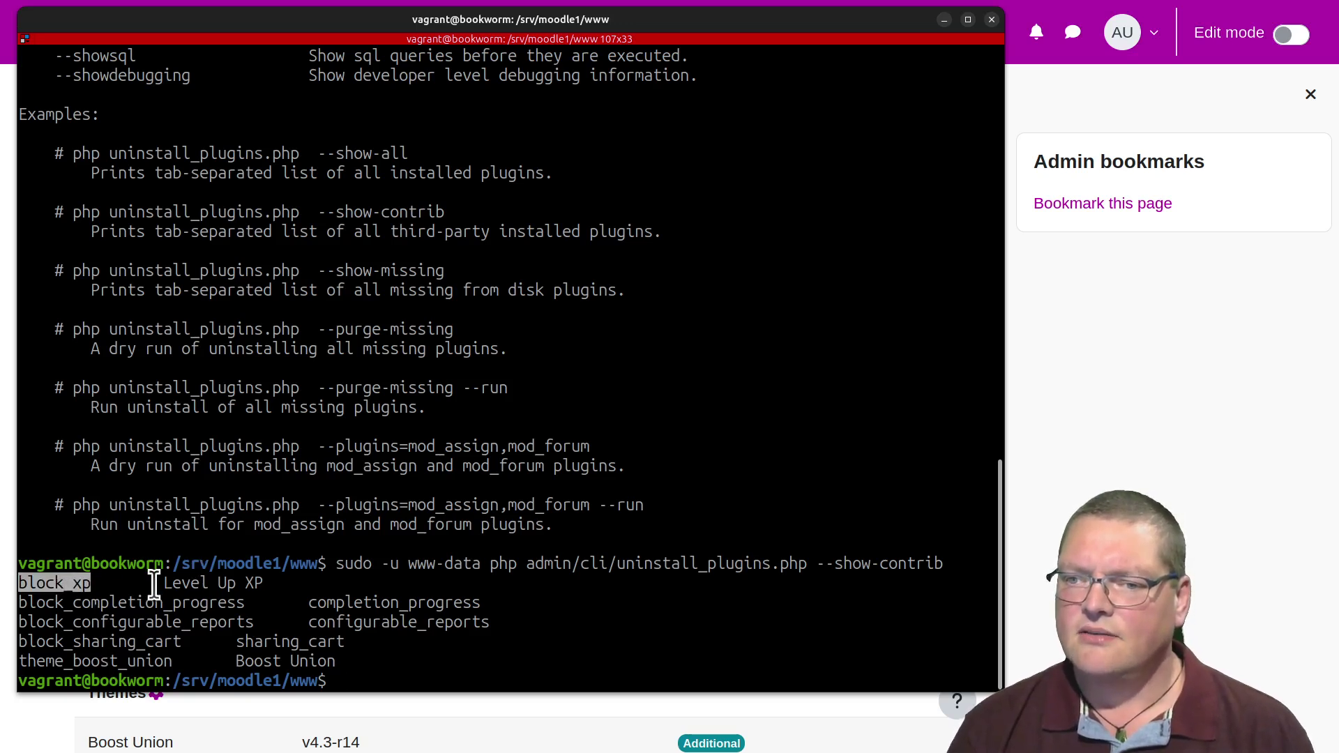
{"action": "left_click_drag", "start_coordinate": [164, 583], "coordinate": [277, 583]}
{"action": "left_click", "coordinate": [129, 590]}
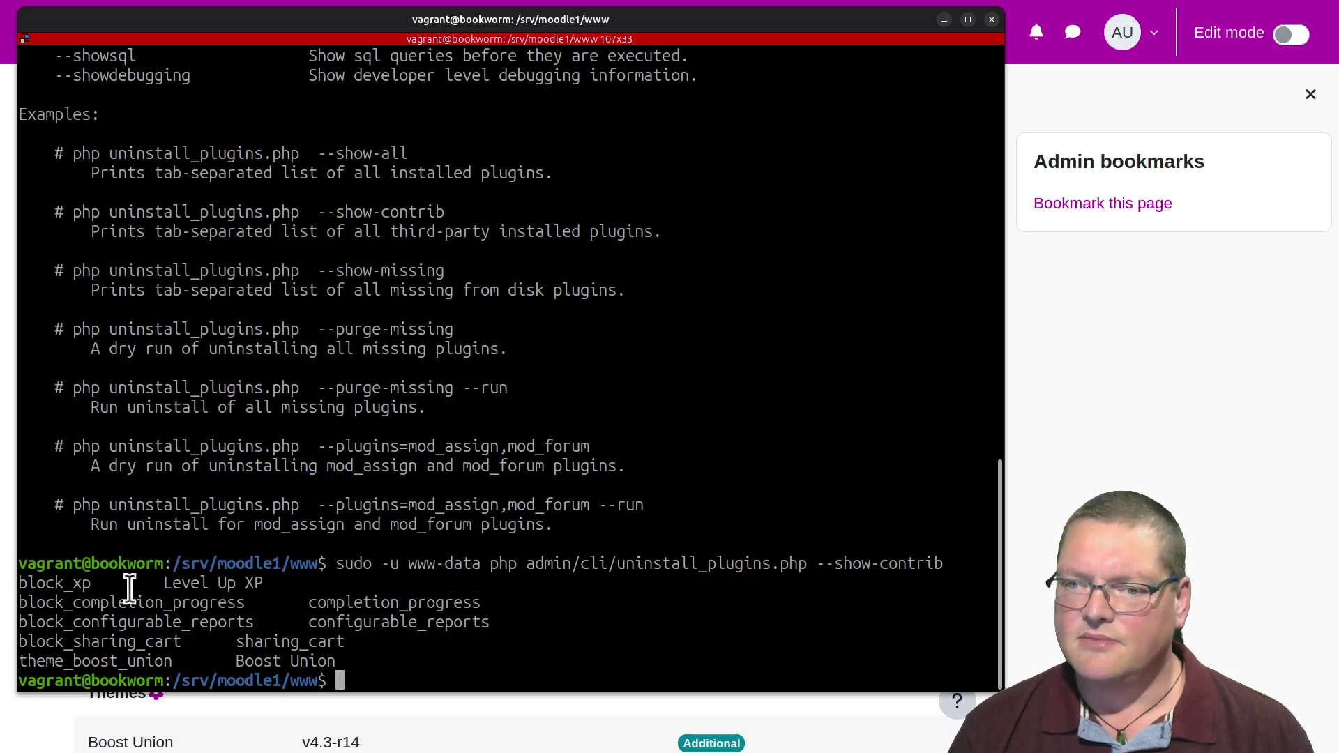
{"action": "double_click", "coordinate": [56, 604]}
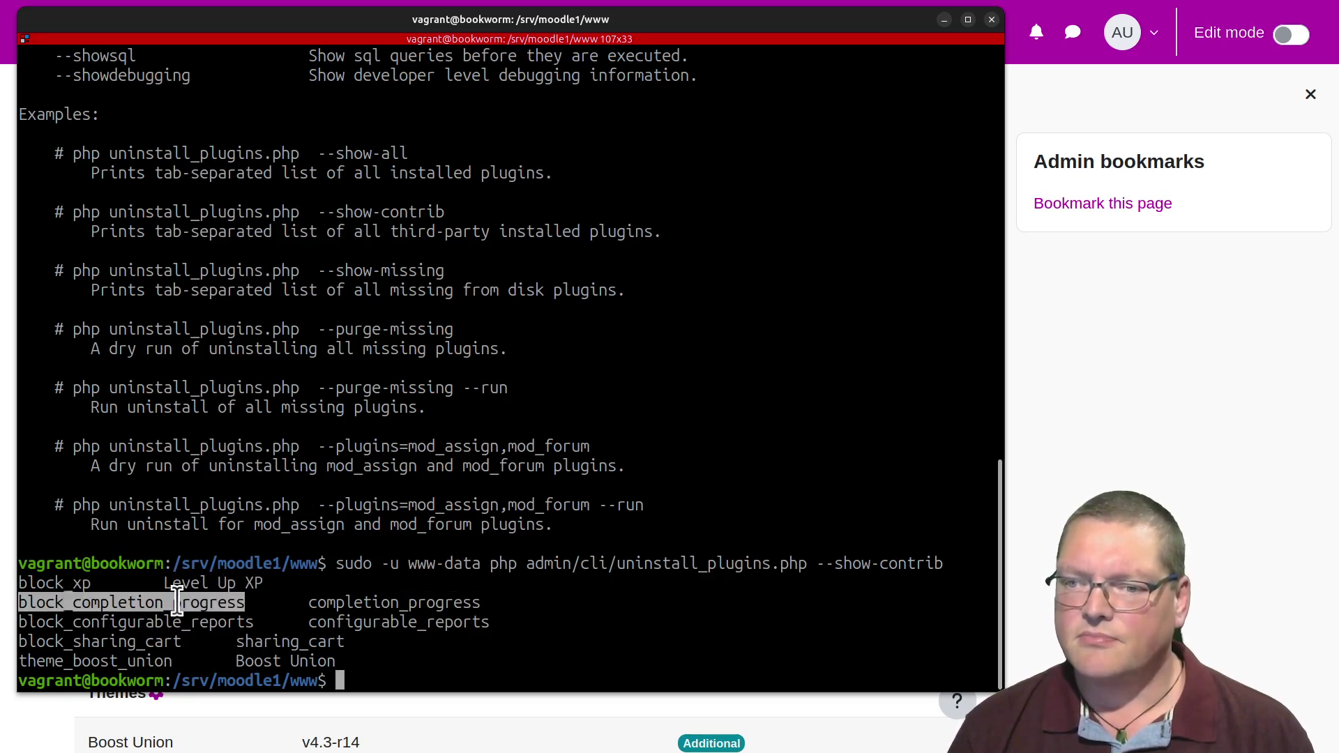
{"action": "double_click", "coordinate": [435, 602]}
{"action": "left_click", "coordinate": [136, 623]}
{"action": "double_click", "coordinate": [136, 622]}
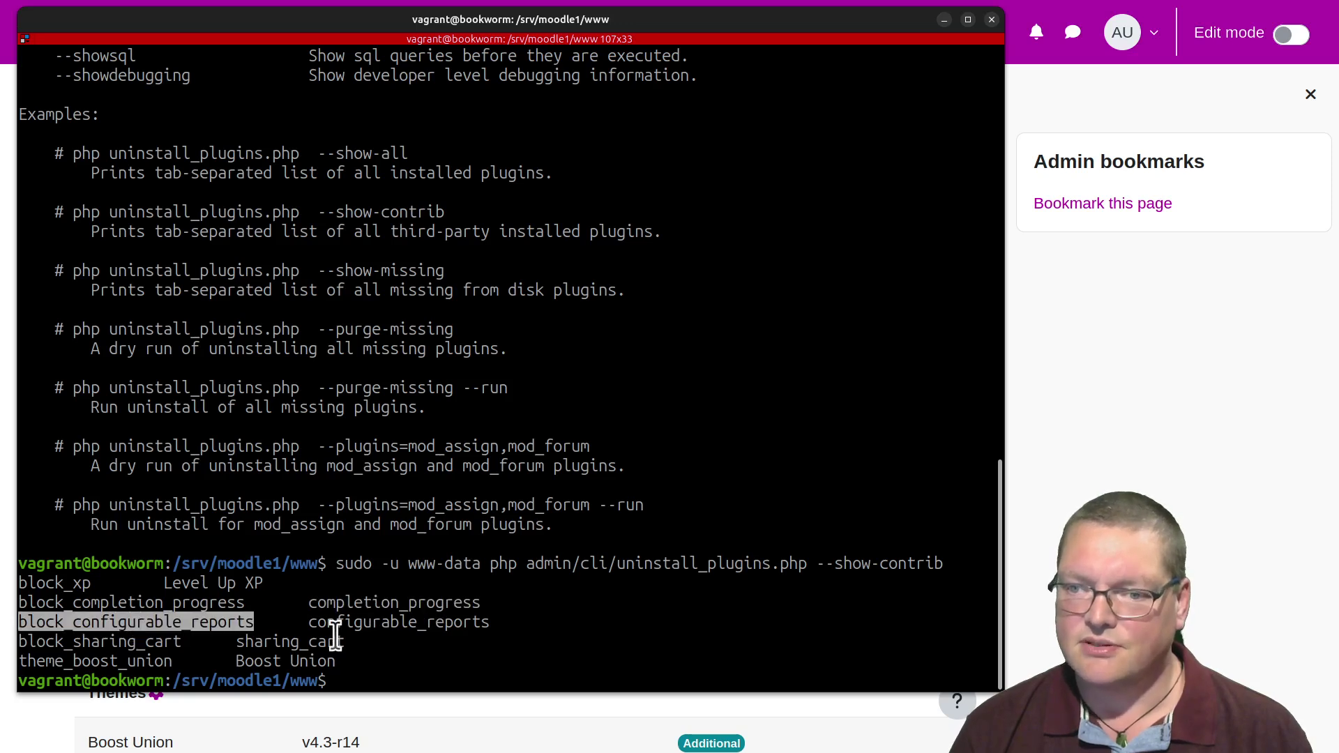
{"action": "double_click", "coordinate": [106, 638]}
{"action": "left_click", "coordinate": [91, 655]}
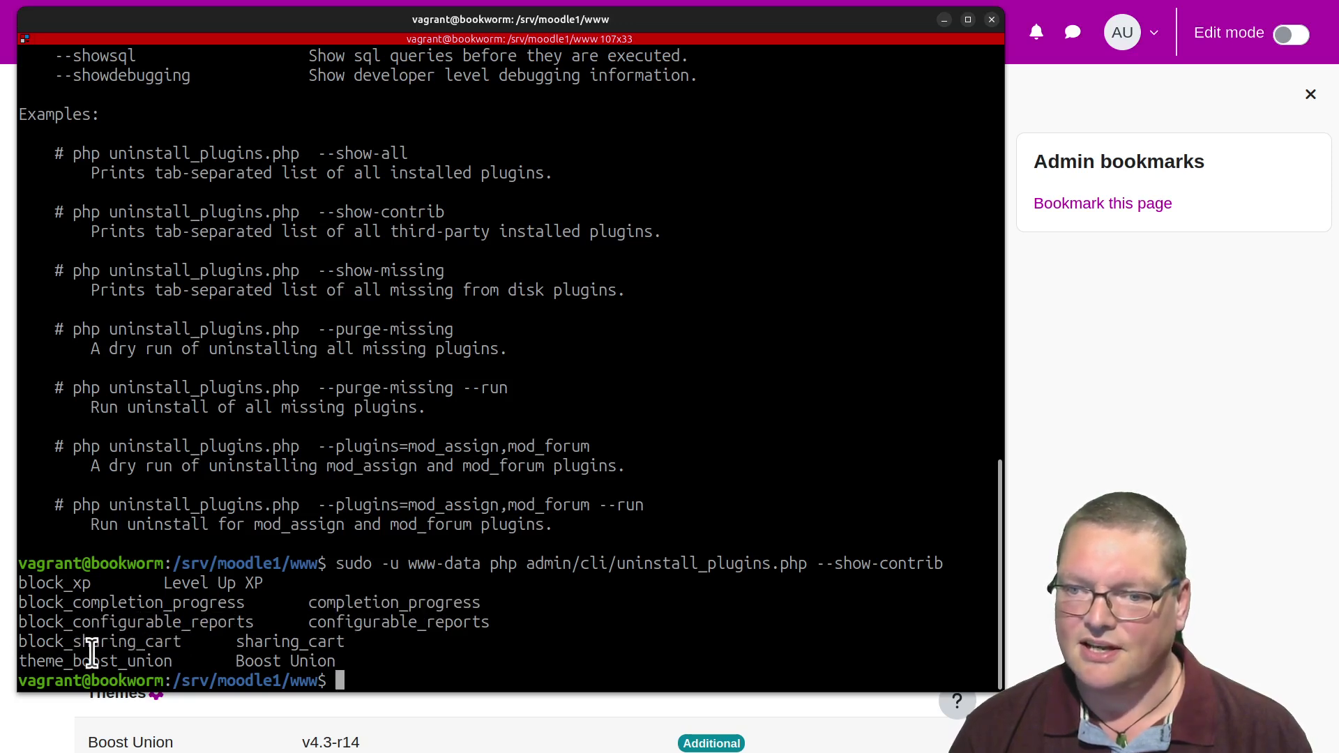
{"action": "double_click", "coordinate": [91, 660]}
{"action": "left_click", "coordinate": [294, 661]}
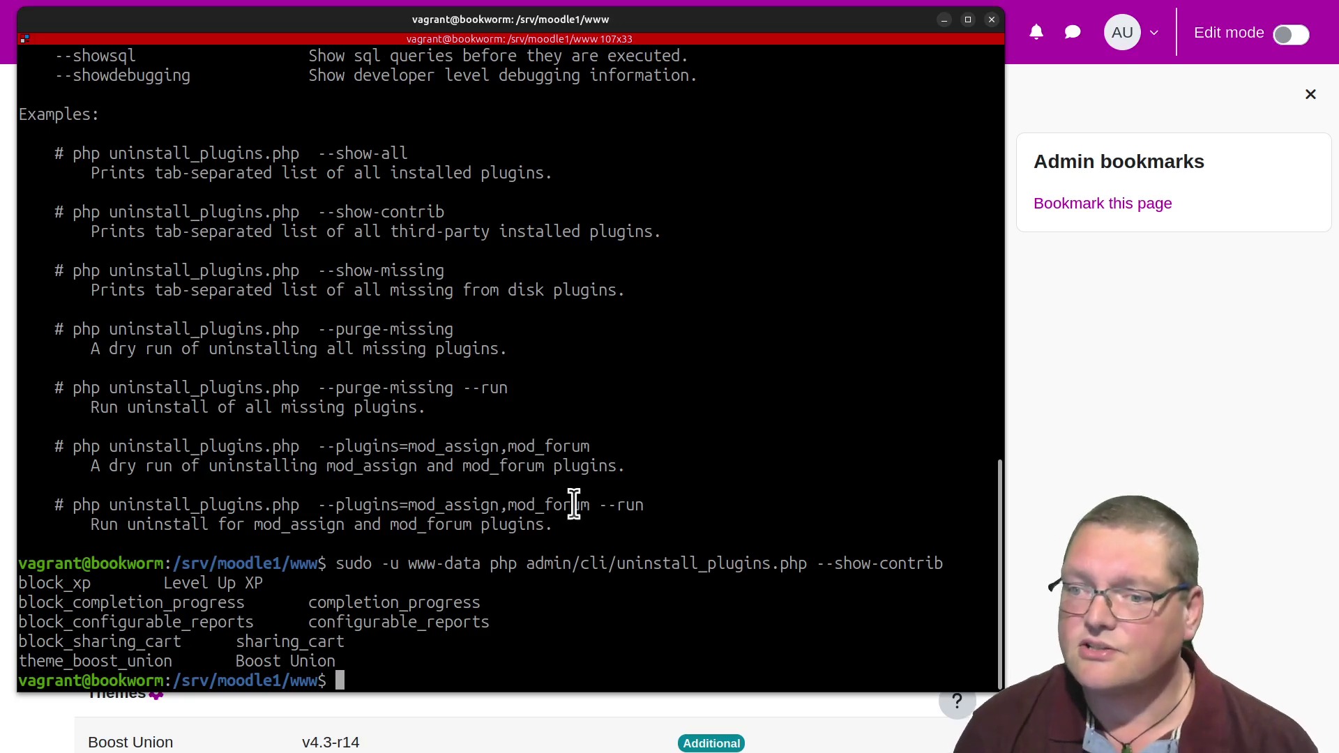
- Run uninstall_plugins.php with --show-missing and check the block_configurable_reports entry in its output
{"action": "key", "text": "Up"}
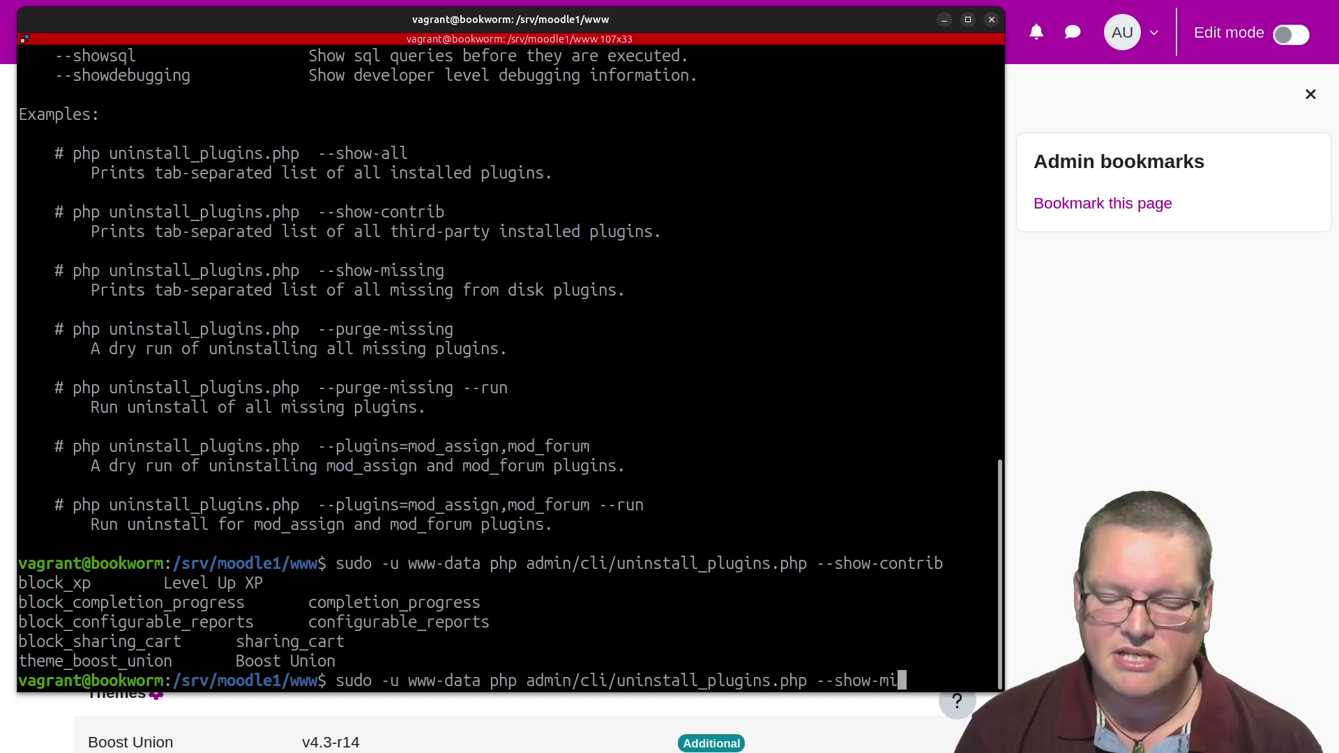
{"action": "key", "text": "Return"}
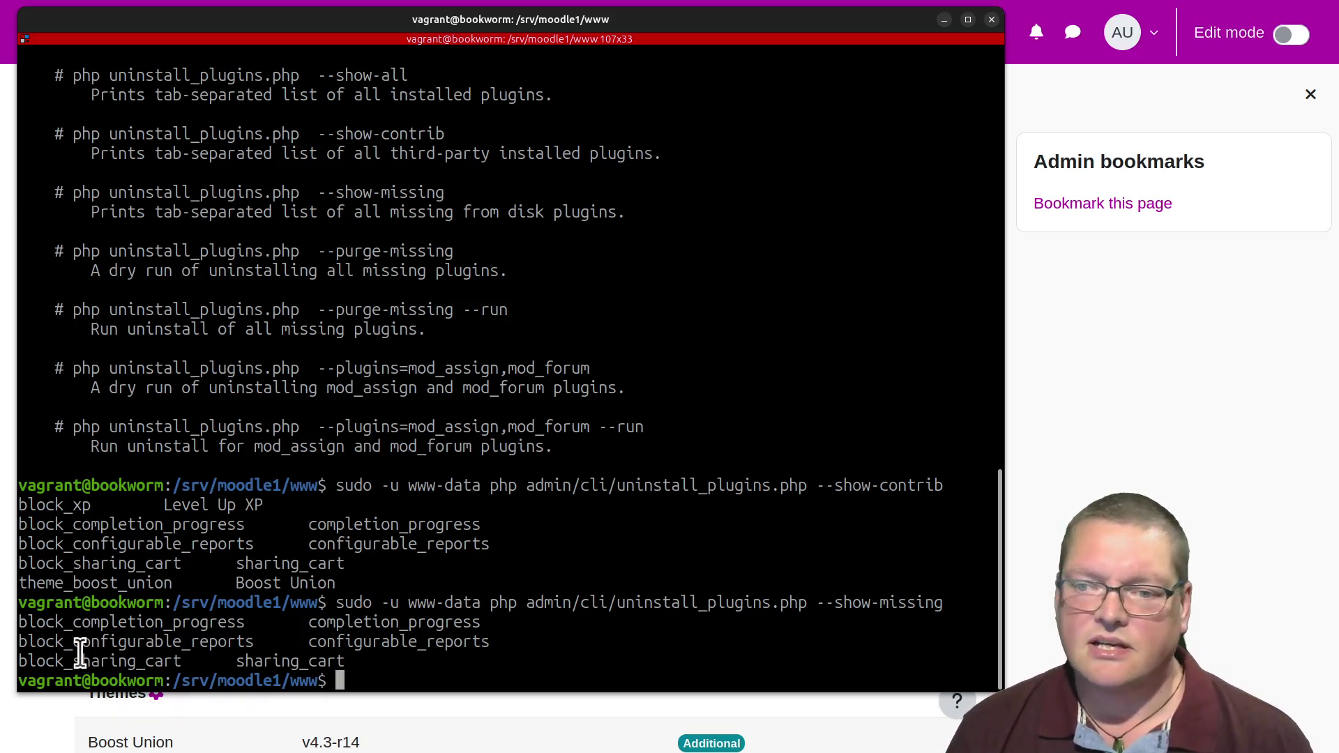
{"action": "double_click", "coordinate": [103, 640]}
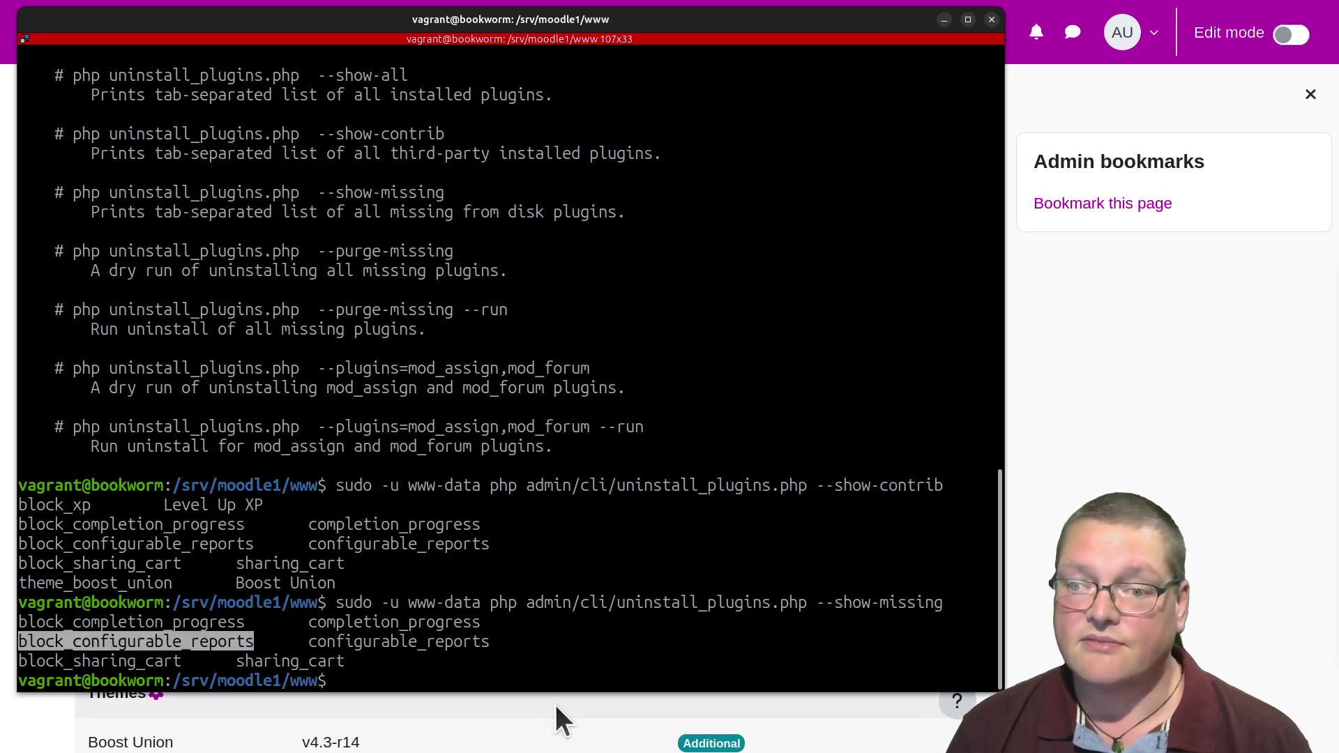
{"action": "double_click", "coordinate": [431, 641]}
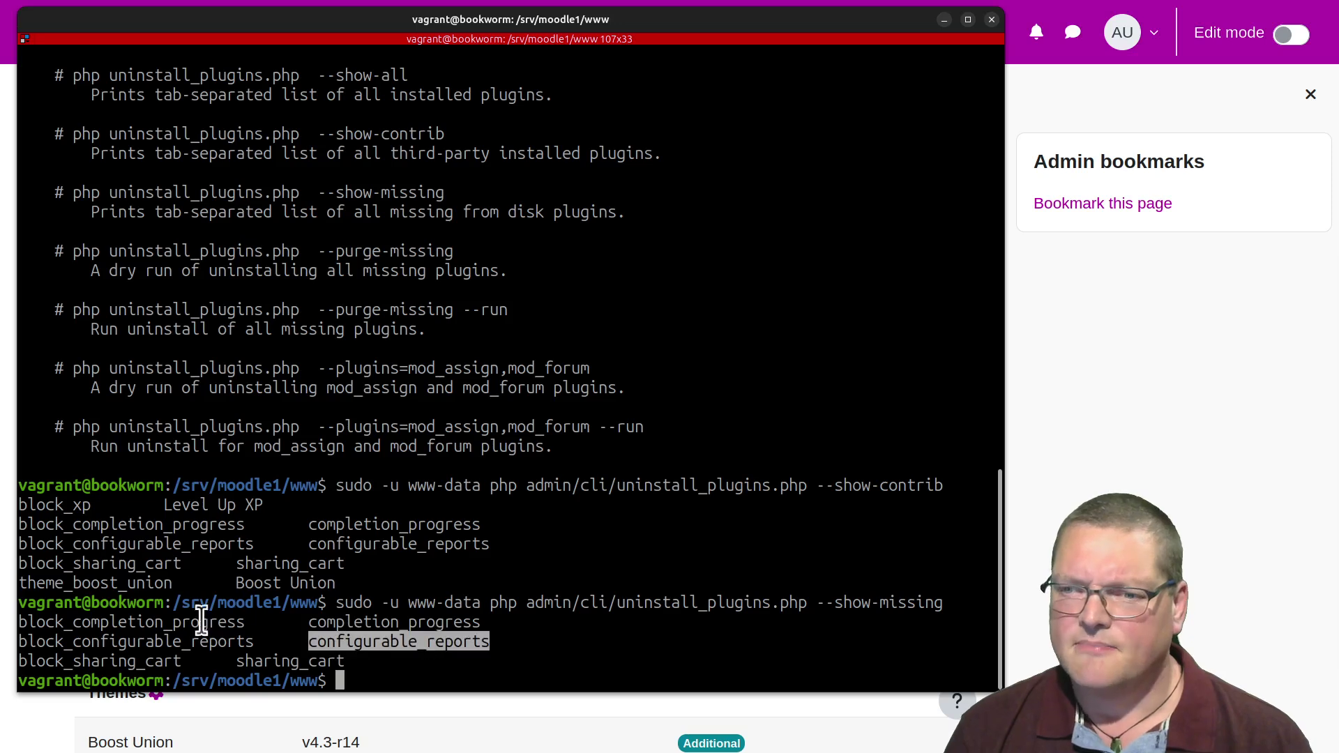
{"action": "double_click", "coordinate": [184, 640]}
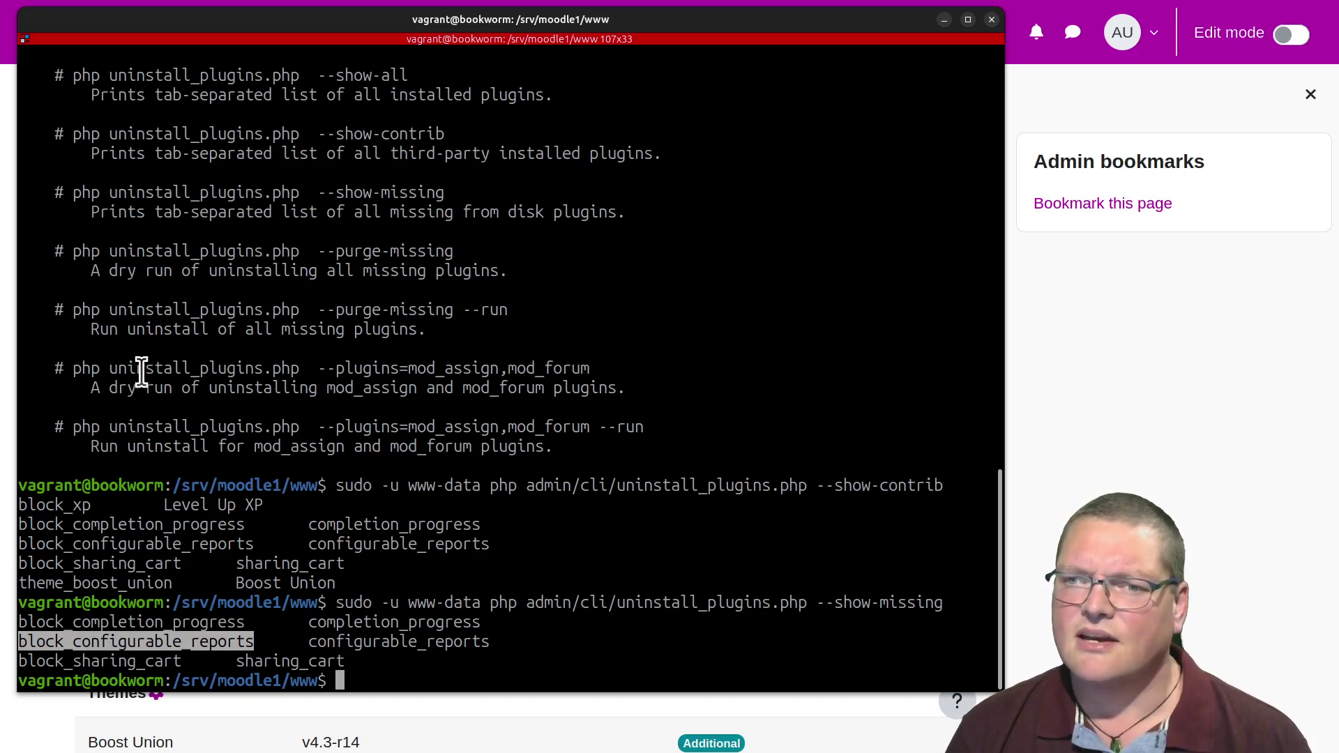
- Check the --plugins dry-run example, copy the name block_configurable_reports, and run uninstall_plugins.php with --plugins=block_configurable_reports
{"action": "left_click_drag", "start_coordinate": [102, 365], "coordinate": [495, 369]}
{"action": "left_click", "coordinate": [388, 368]}
{"action": "left_click", "coordinate": [430, 370]}
{"action": "left_click", "coordinate": [492, 369]}
{"action": "double_click", "coordinate": [376, 636]}
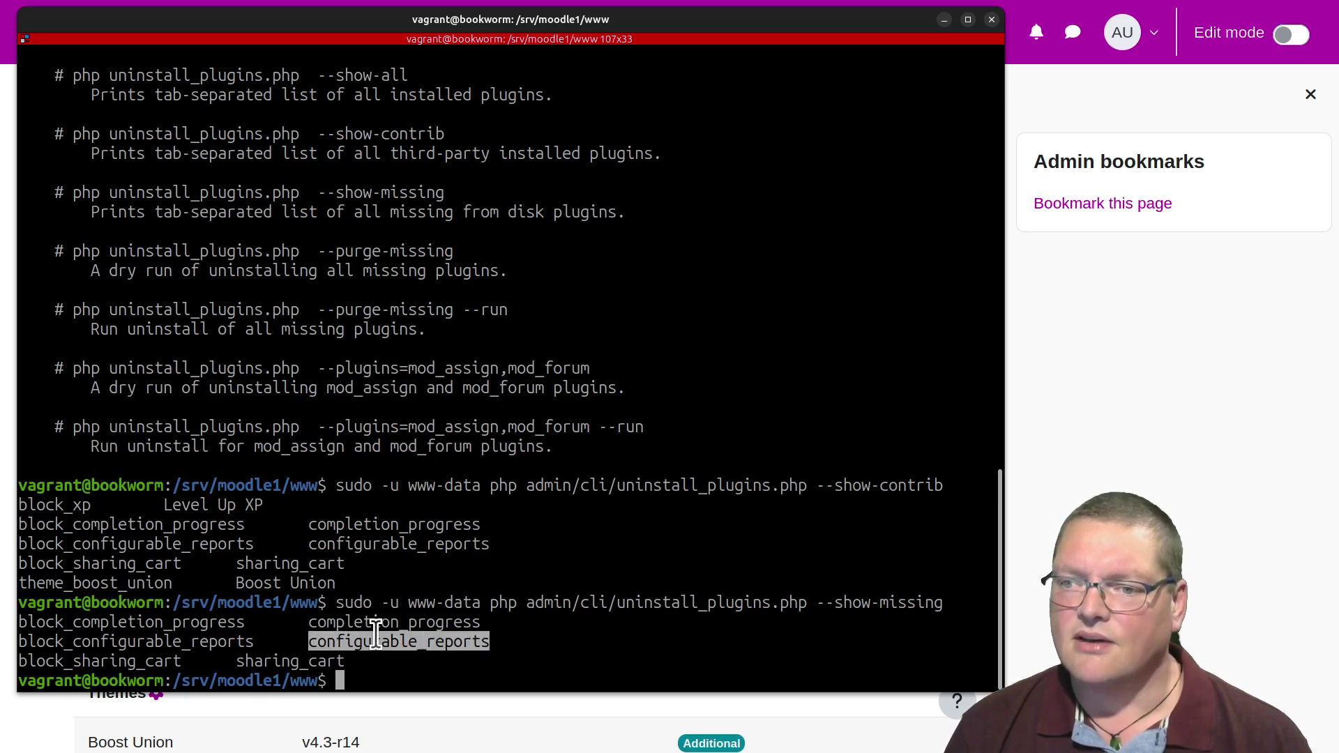
{"action": "double_click", "coordinate": [126, 637]}
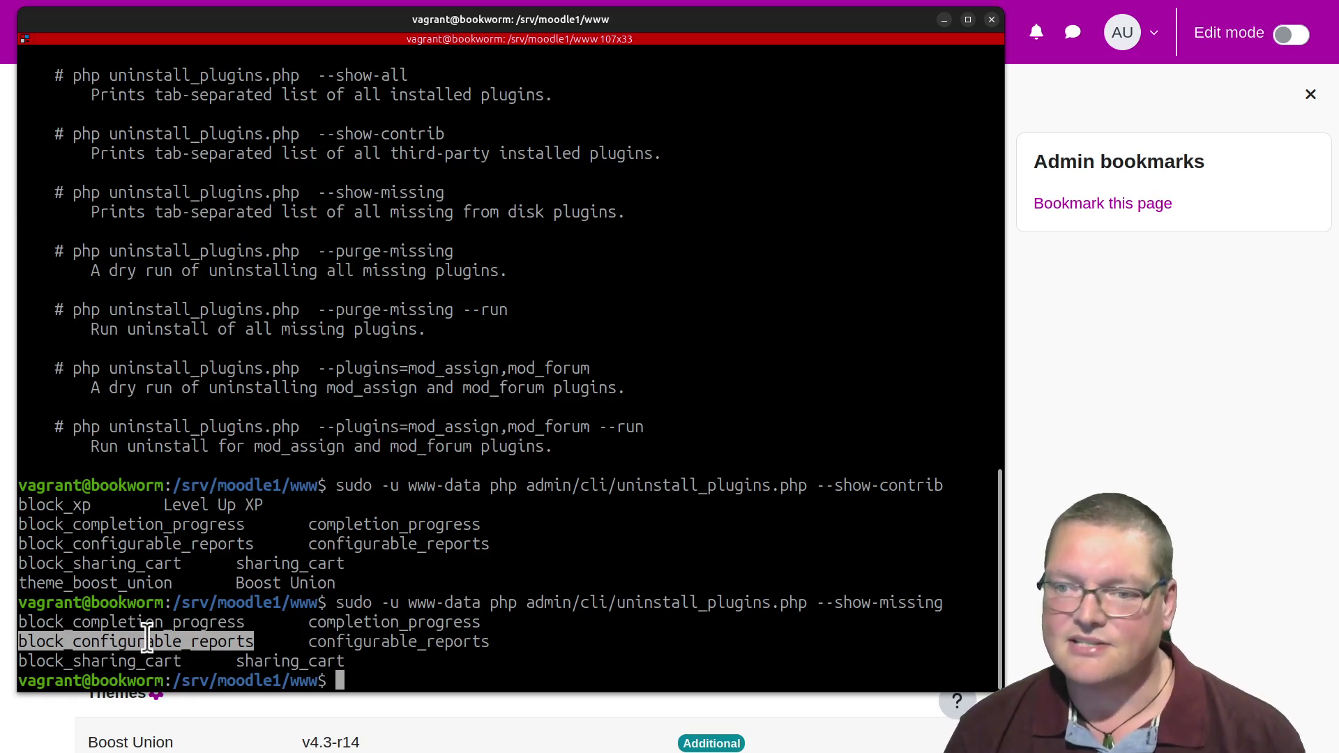
{"action": "right_click", "coordinate": [148, 638]}
{"action": "left_click", "coordinate": [223, 395]}
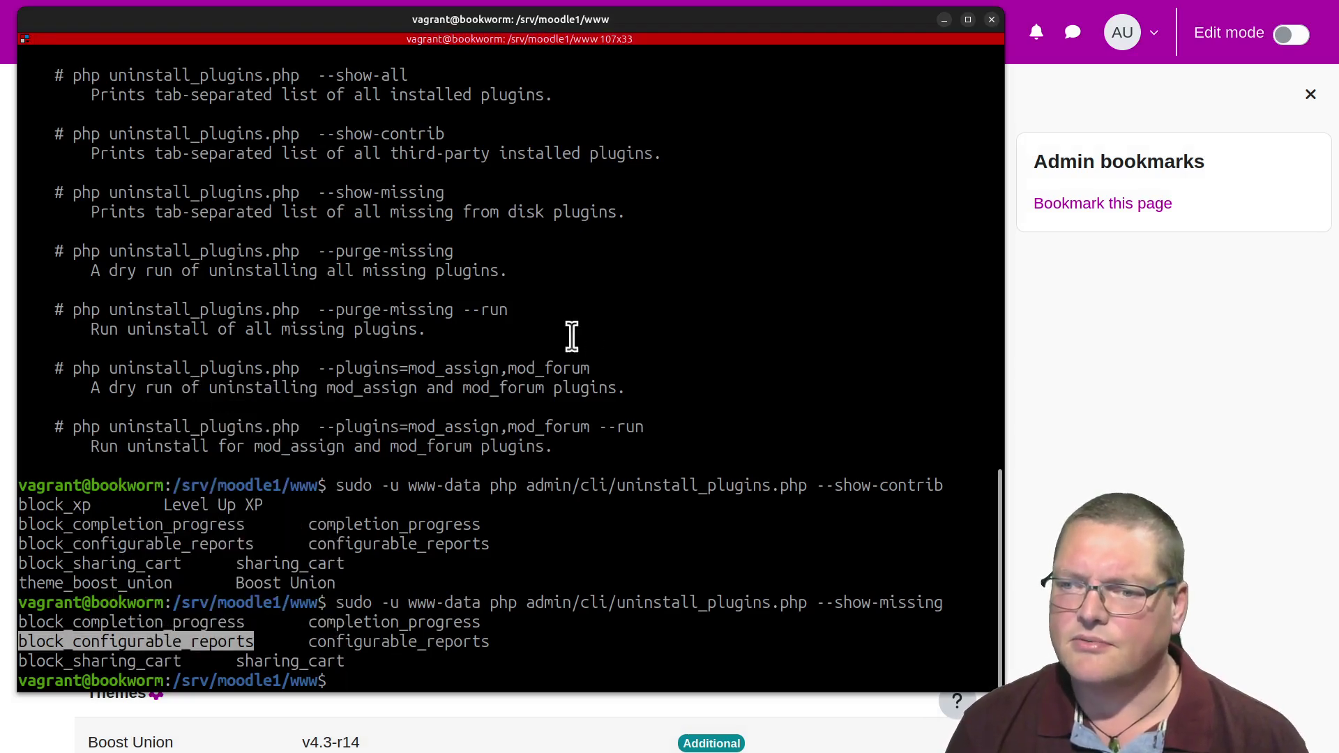
{"action": "key", "text": "Up"}
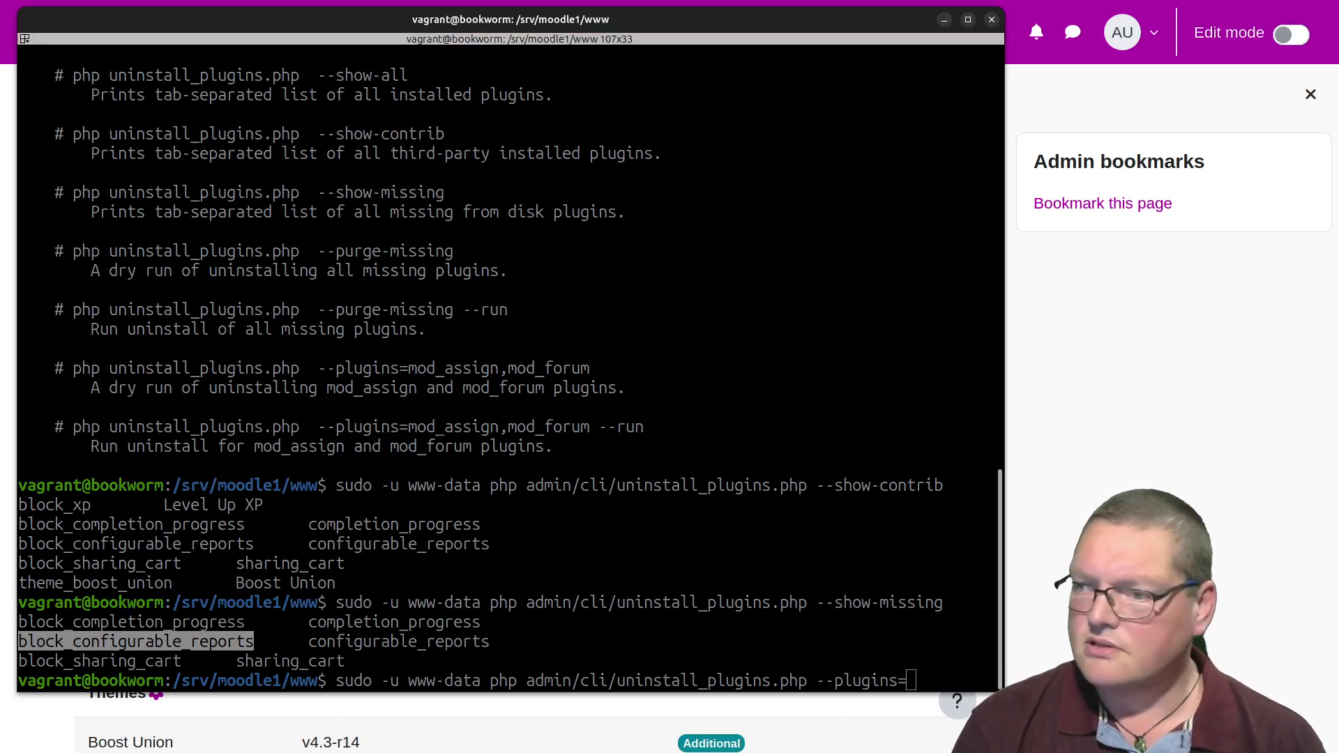
{"action": "key", "text": "ctrl+shift+v"}
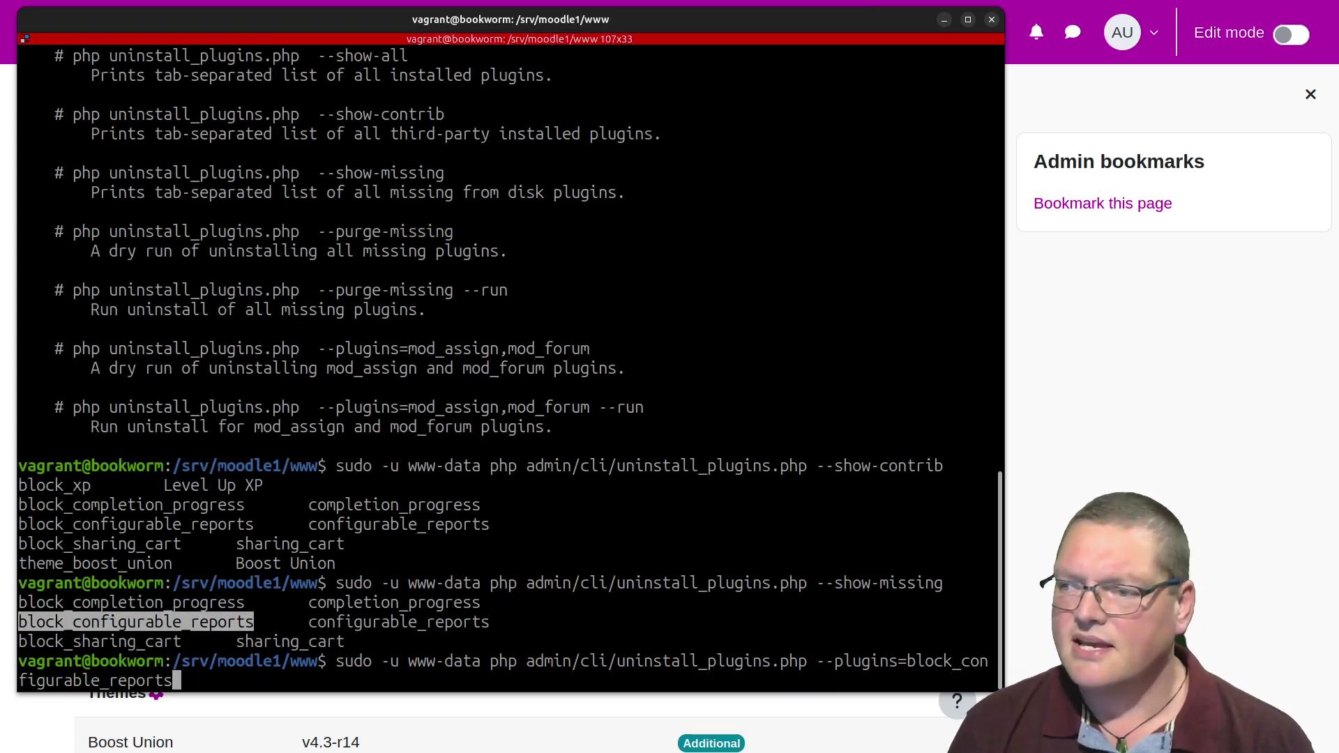
{"action": "key", "text": "Return"}
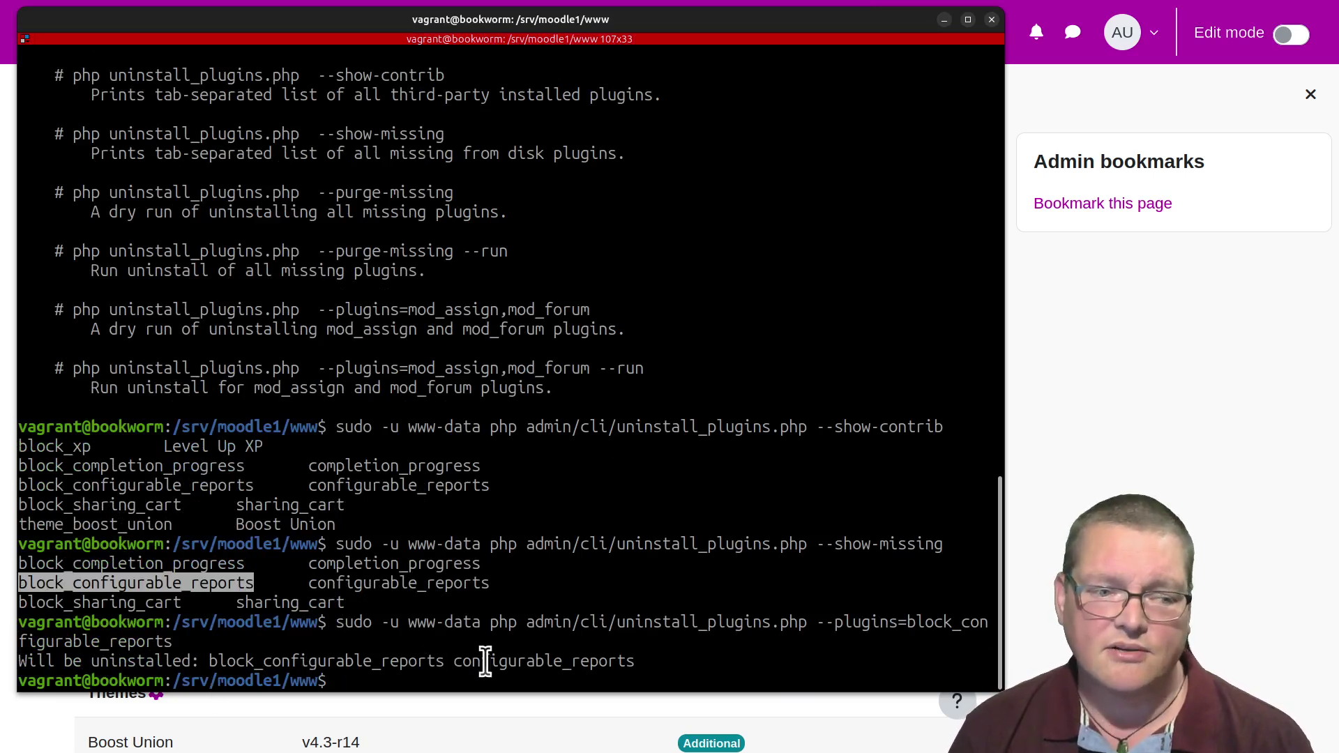
- Read the dry-run output line to check which plugin is marked for uninstalling
{"action": "left_click_drag", "start_coordinate": [74, 661], "coordinate": [110, 661]}
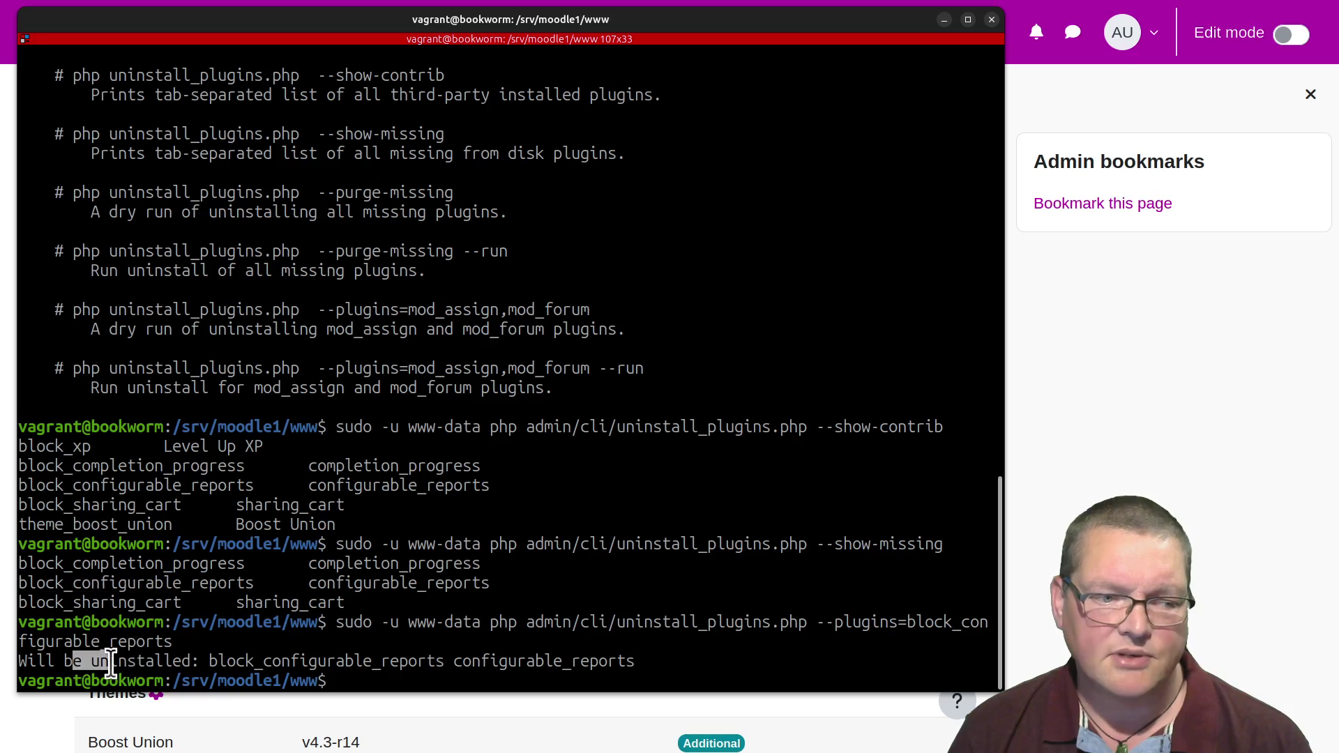
{"action": "triple_click", "coordinate": [111, 661]}
{"action": "left_click", "coordinate": [347, 659]}
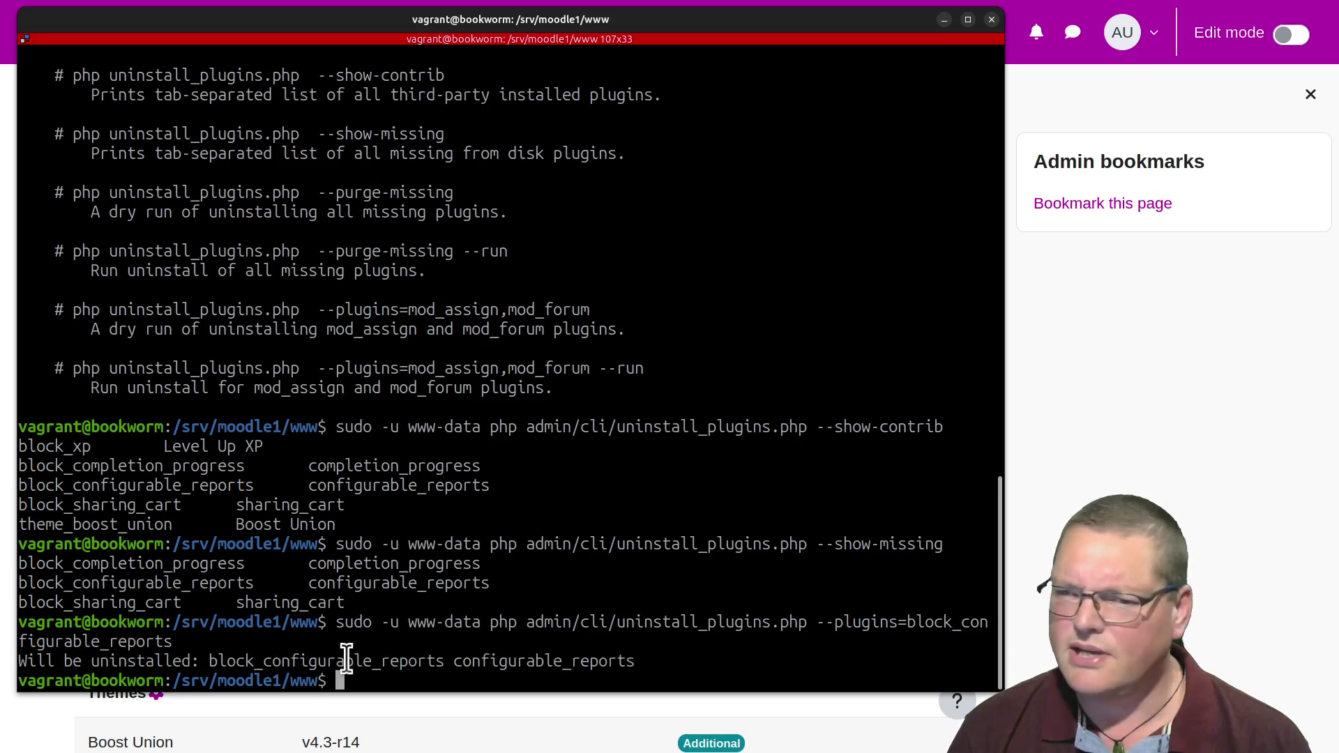
{"action": "left_click_drag", "start_coordinate": [637, 661], "coordinate": [608, 661]}
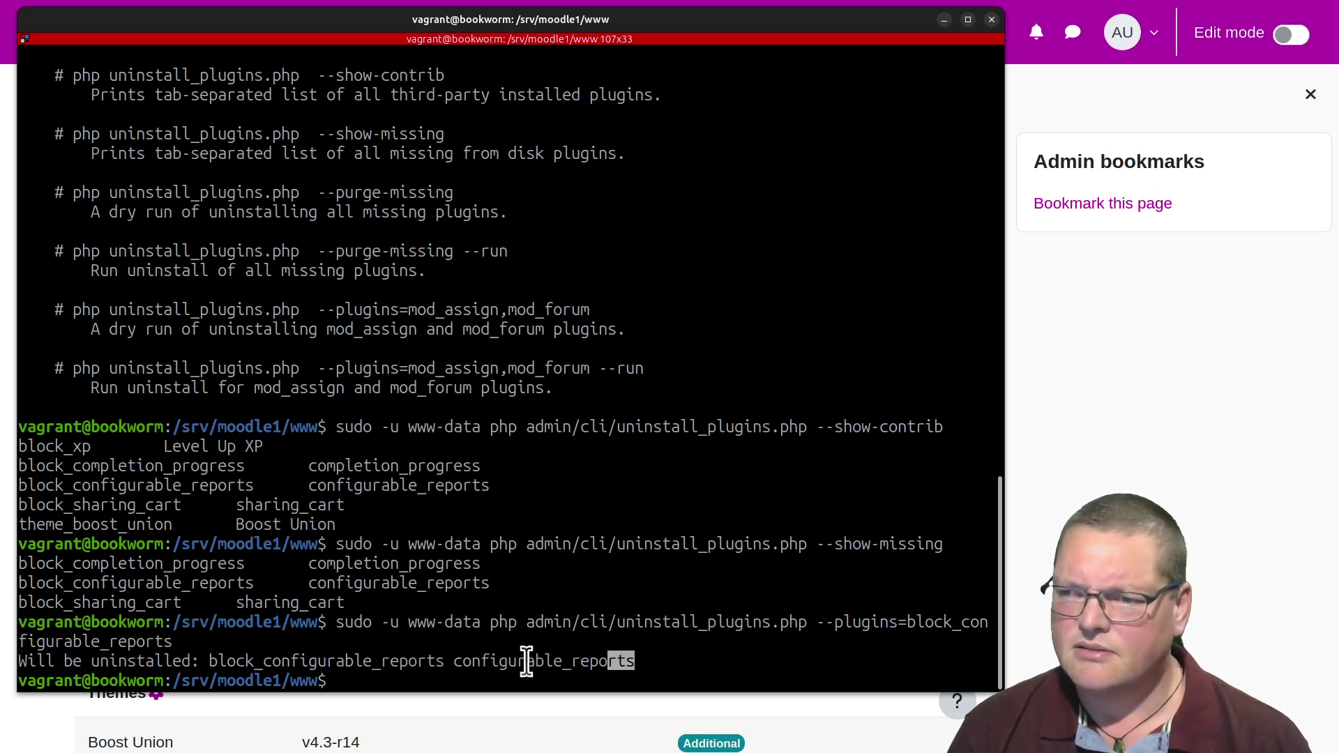
{"action": "left_click_drag", "start_coordinate": [526, 661], "coordinate": [21, 661]}
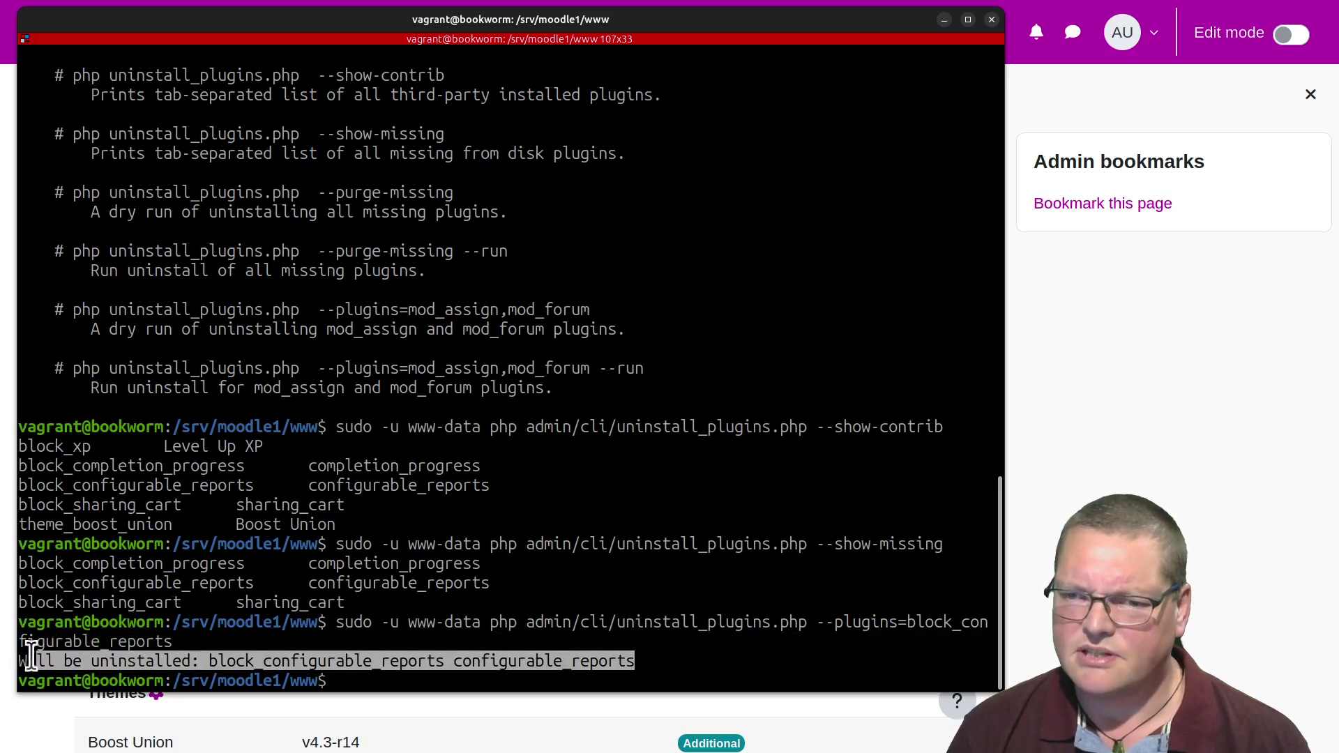
{"action": "left_click", "coordinate": [91, 657]}
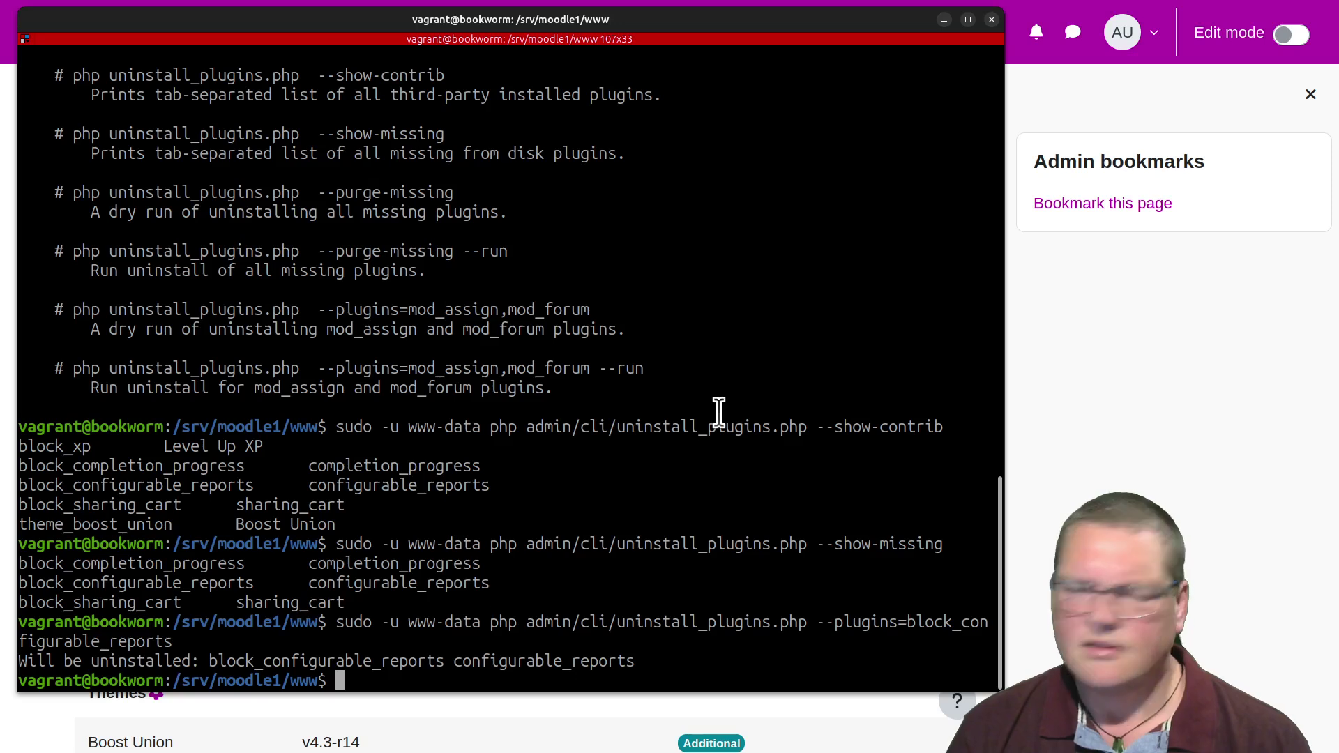
- Reuse the last command up to admin/cli/ and run upgrade.php as www-data instead
{"action": "key", "text": "Up"}
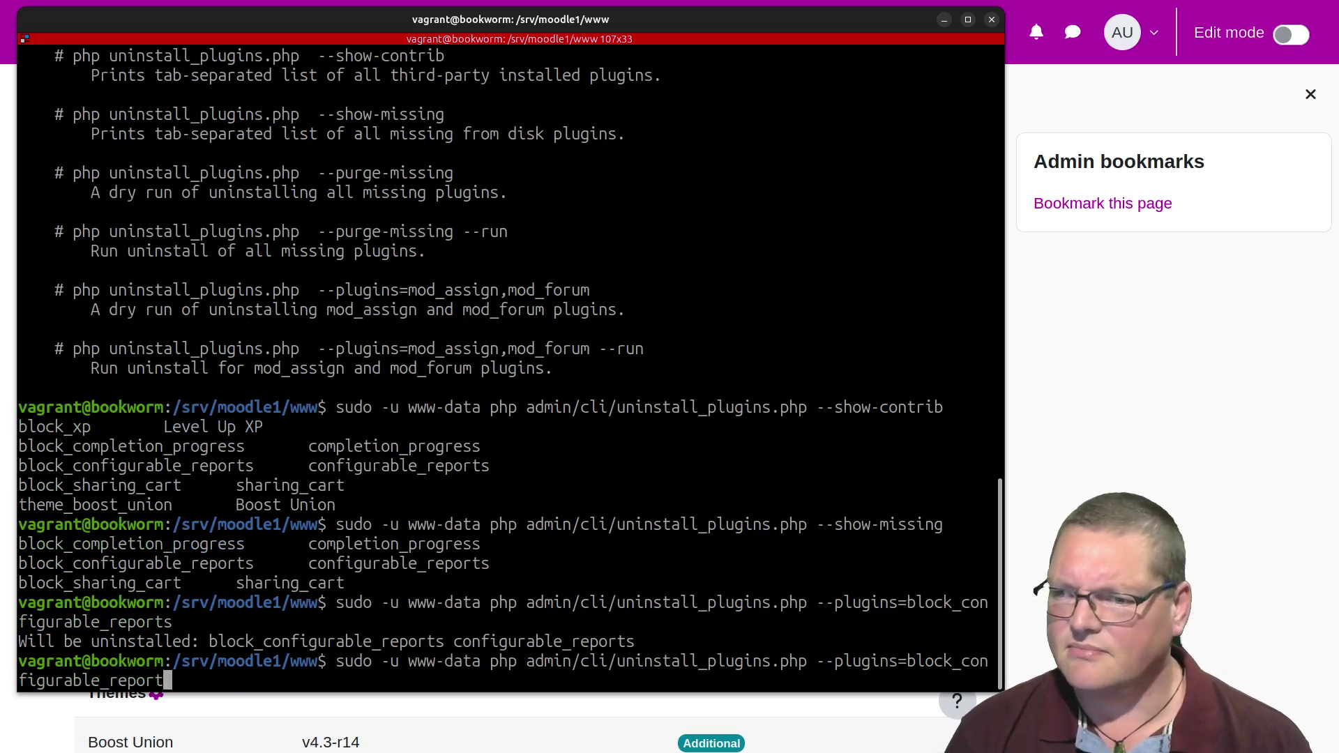
{"action": "key", "text": "BackSpace"}
{"action": "key", "text": "BackSpace"}
{"action": "key", "text": "BackSpace"}
{"action": "key", "text": "BackSpace"}
{"action": "key", "text": "BackSpace"}
{"action": "key", "text": "BackSpace"}
{"action": "key", "text": "BackSpace"}
{"action": "key", "text": "BackSpace"}
{"action": "key", "text": "BackSpace"}
{"action": "key", "text": "BackSpace"}
{"action": "key", "text": "BackSpace"}
{"action": "key", "text": "BackSpace"}
{"action": "key", "text": "BackSpace"}
{"action": "key", "text": "BackSpace"}
{"action": "key", "text": "BackSpace"}
{"action": "key", "text": "BackSpace"}
{"action": "key", "text": "BackSpace"}
{"action": "key", "text": "BackSpace"}
{"action": "key", "text": "BackSpace"}
{"action": "key", "text": "BackSpace"}
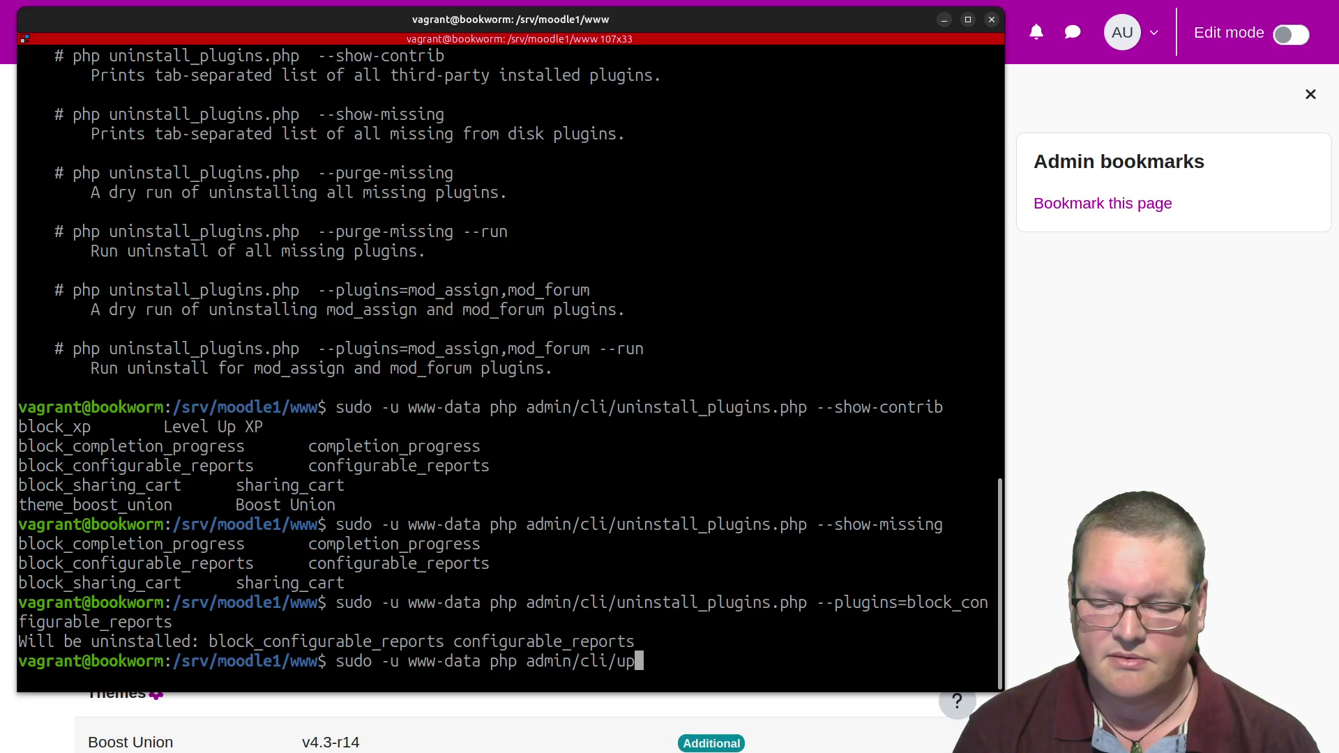
{"action": "type", "text": "p"}
{"action": "key", "text": "Tab"}
{"action": "key", "text": "Return"}
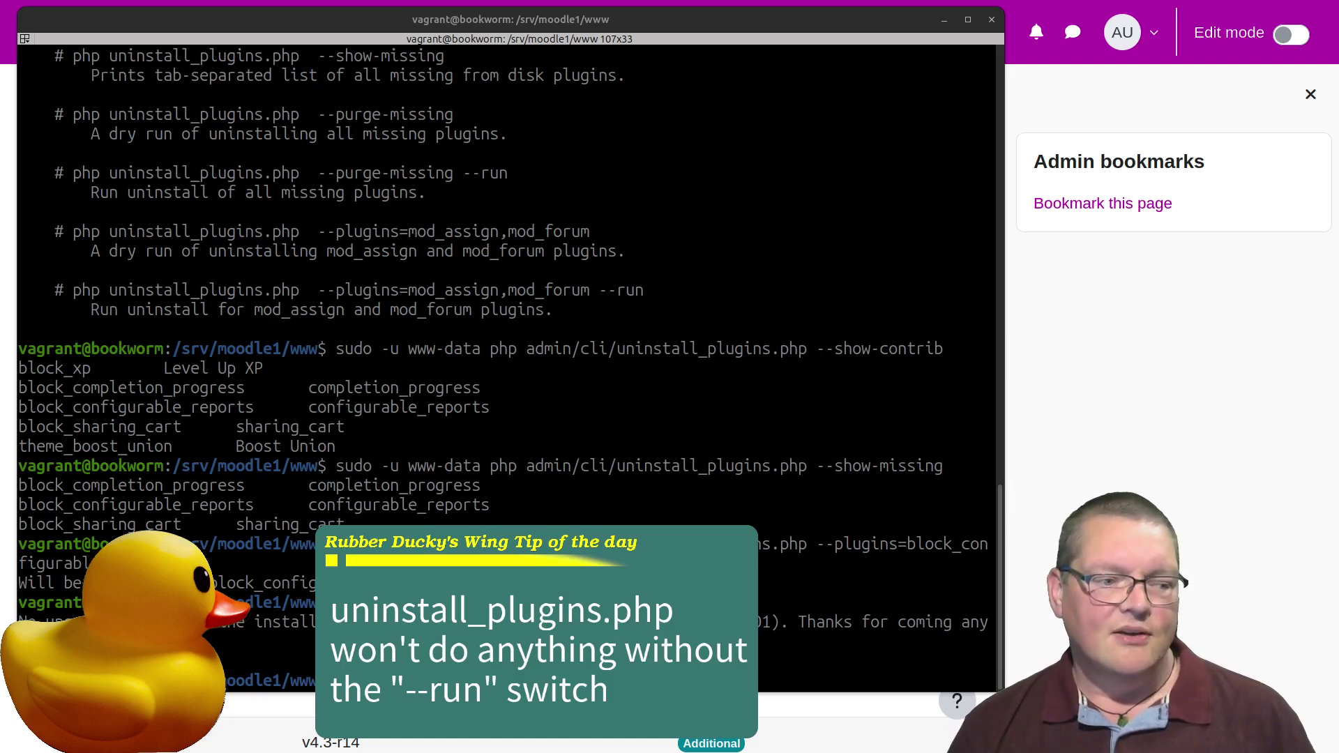
- Bring back the block_configurable_reports uninstall command and shrink the terminal text until the command fits on one line
{"action": "left_click", "coordinate": [568, 359]}
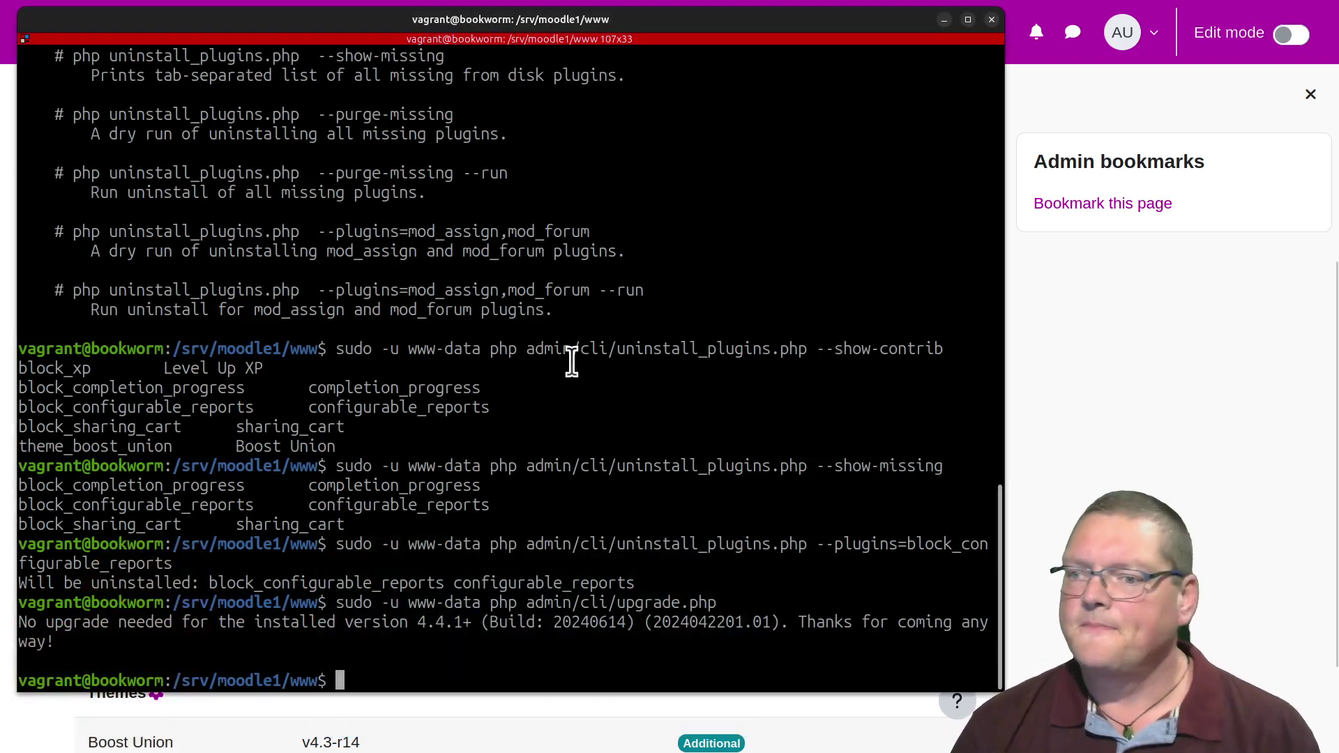
{"action": "key", "text": "Up"}
{"action": "key", "text": "Up"}
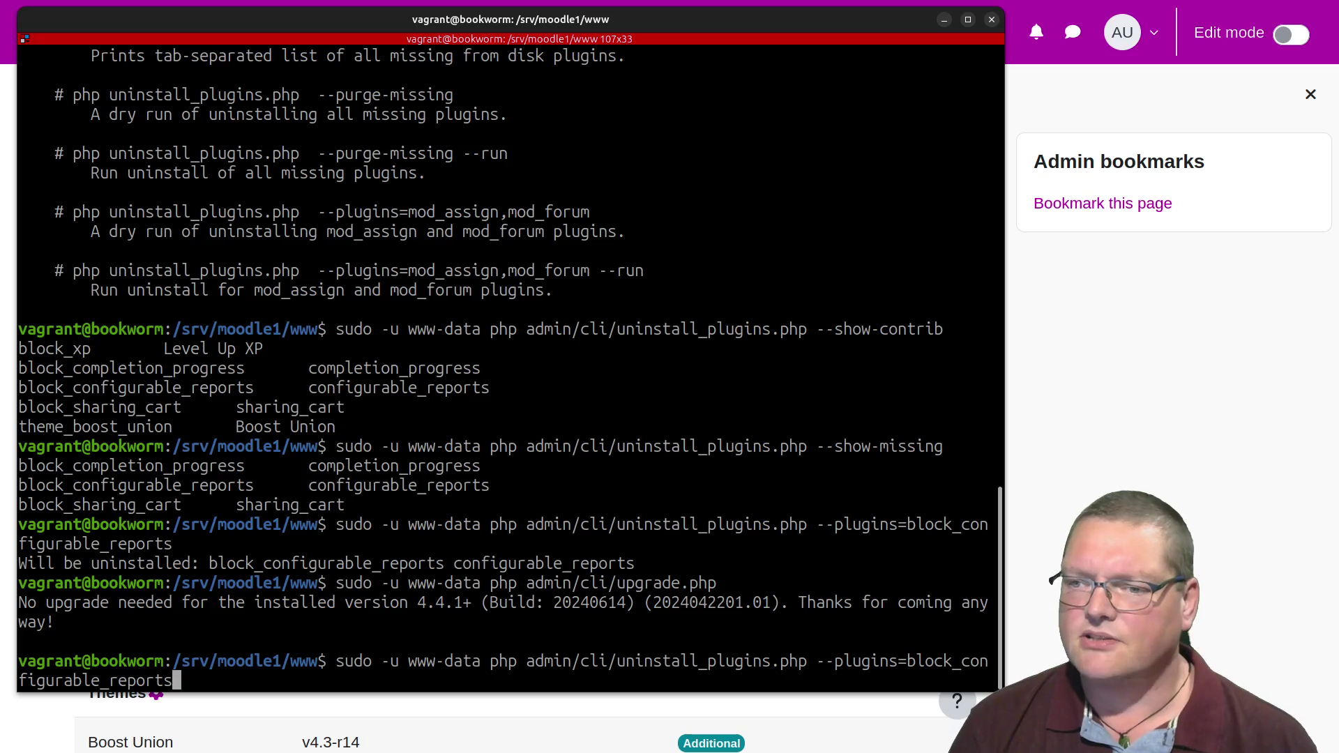
{"action": "key", "text": "ctrl+plus"}
{"action": "key", "text": "ctrl+minus"}
{"action": "key", "text": "ctrl+minus"}
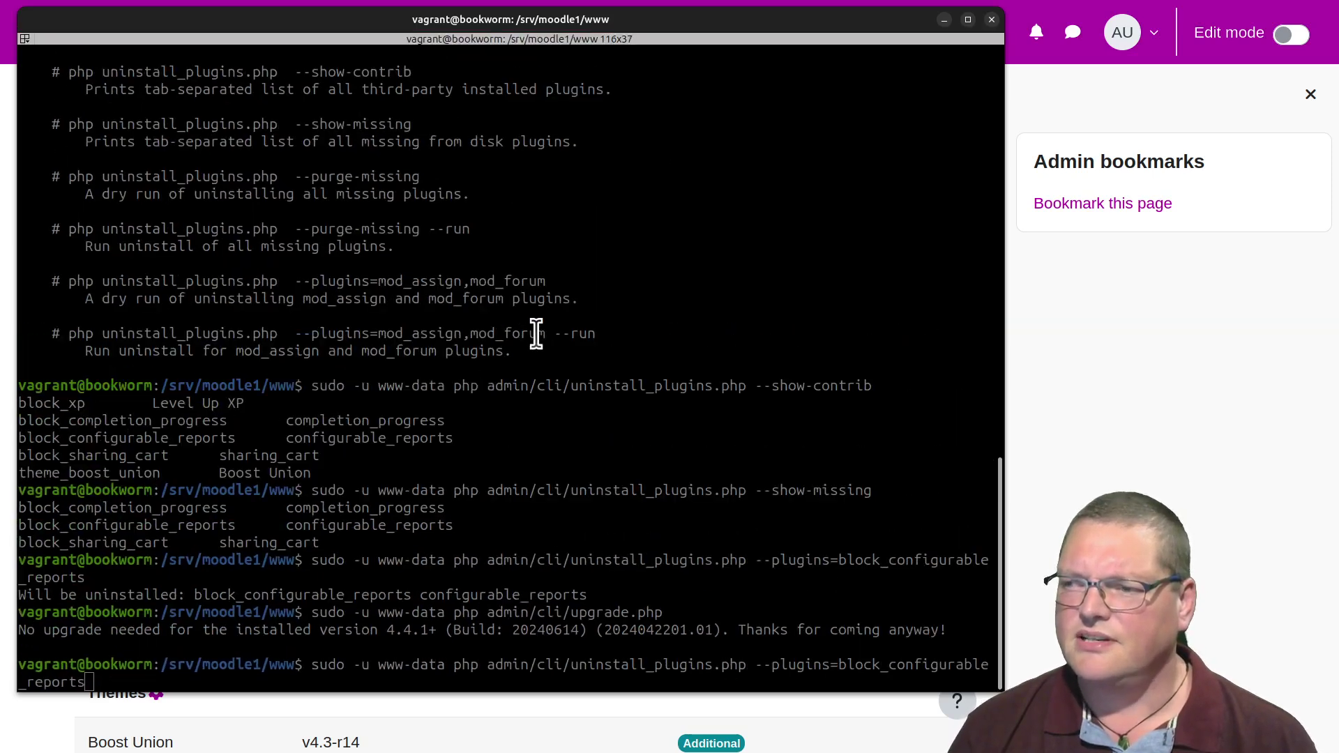
{"action": "key", "text": "ctrl+minus"}
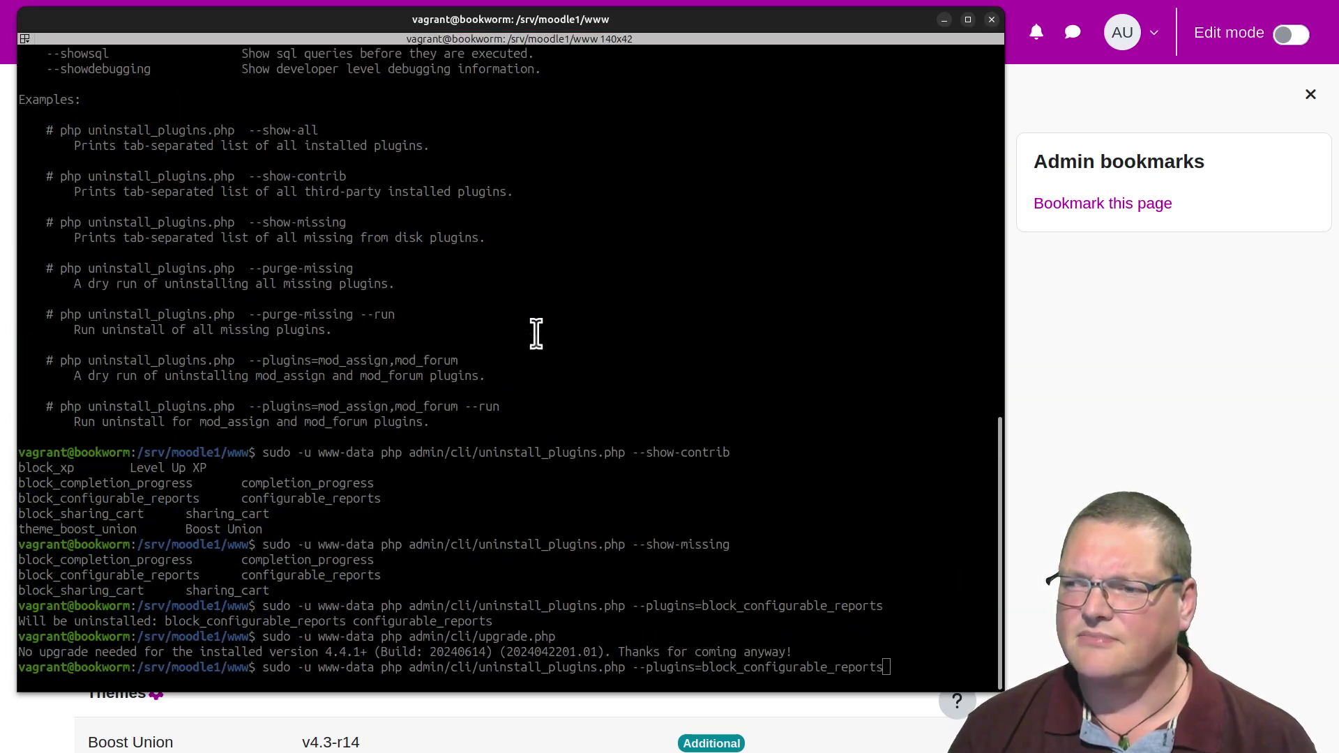
{"action": "left_click", "coordinate": [537, 333]}
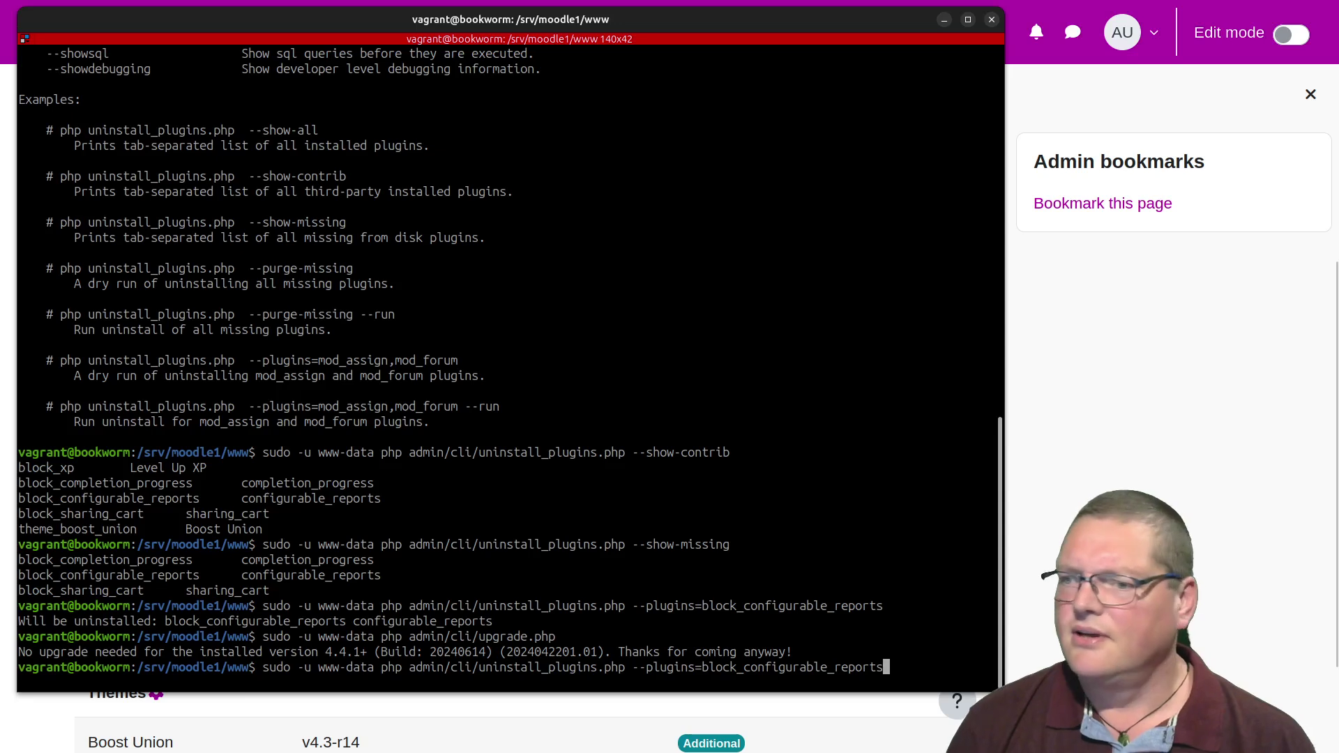
- Append --run to the recalled command and execute the actual uninstall of block_configurable_reports
{"action": "key", "text": "Left"}
{"action": "key", "text": "Left"}
{"action": "key", "text": "Left"}
{"action": "key", "text": "Left"}
{"action": "key", "text": "Left"}
{"action": "key", "text": "Left"}
{"action": "key", "text": "Left"}
{"action": "key", "text": "Left"}
{"action": "key", "text": "Left"}
{"action": "key", "text": "Left"}
{"action": "key", "text": "Left"}
{"action": "key", "text": "Left"}
{"action": "key", "text": "Left"}
{"action": "key", "text": "Left"}
{"action": "key", "text": "Left"}
{"action": "key", "text": "Left"}
{"action": "key", "text": "Left"}
{"action": "key", "text": "Left"}
{"action": "key", "text": "Left"}
{"action": "key", "text": "Left"}
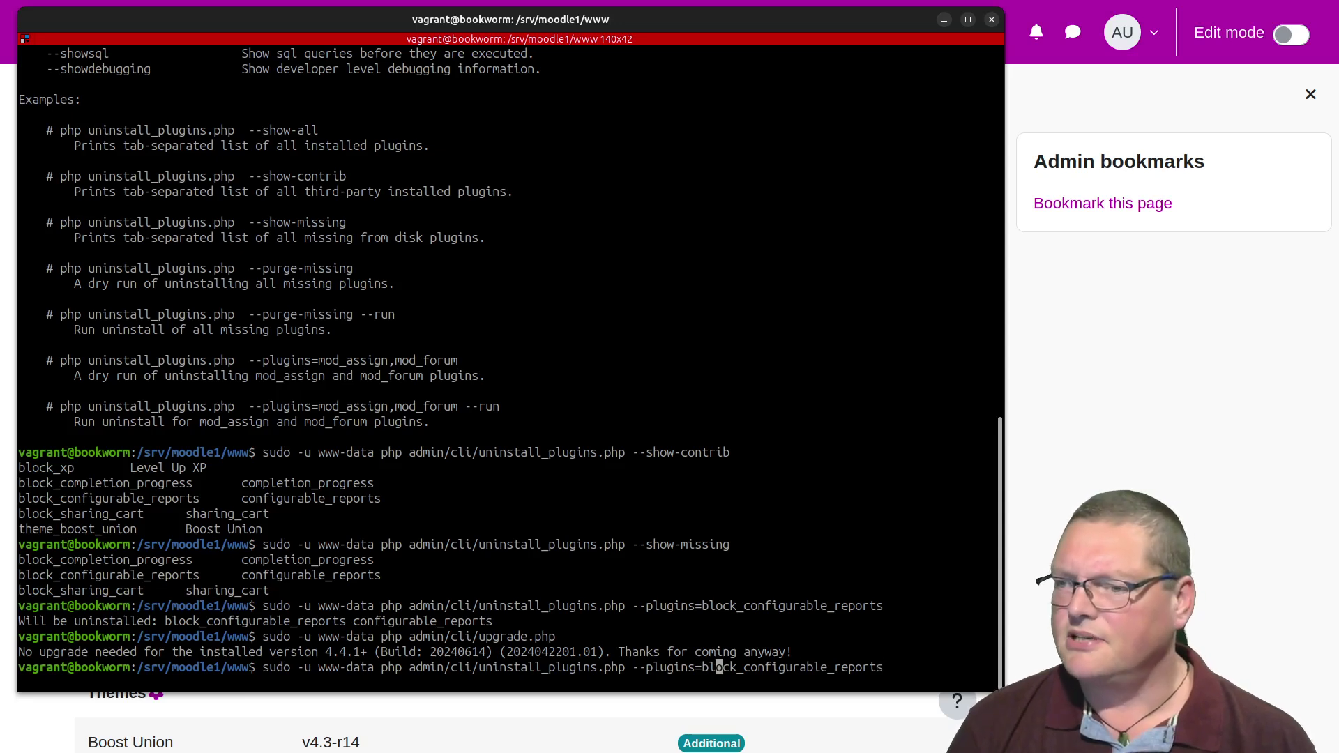
{"action": "key", "text": "Right"}
{"action": "key", "text": "Right"}
{"action": "key", "text": "Right"}
{"action": "key", "text": "Right"}
{"action": "key", "text": "Right"}
{"action": "key", "text": "Right"}
{"action": "key", "text": "Right"}
{"action": "key", "text": "Right"}
{"action": "key", "text": "Right"}
{"action": "key", "text": "Right"}
{"action": "key", "text": "Right"}
{"action": "key", "text": "Right"}
{"action": "key", "text": "Right"}
{"action": "key", "text": "Right"}
{"action": "key", "text": "Right"}
{"action": "key", "text": "Right"}
{"action": "key", "text": "Right"}
{"action": "key", "text": "Right"}
{"action": "key", "text": "Right"}
{"action": "key", "text": "Right"}
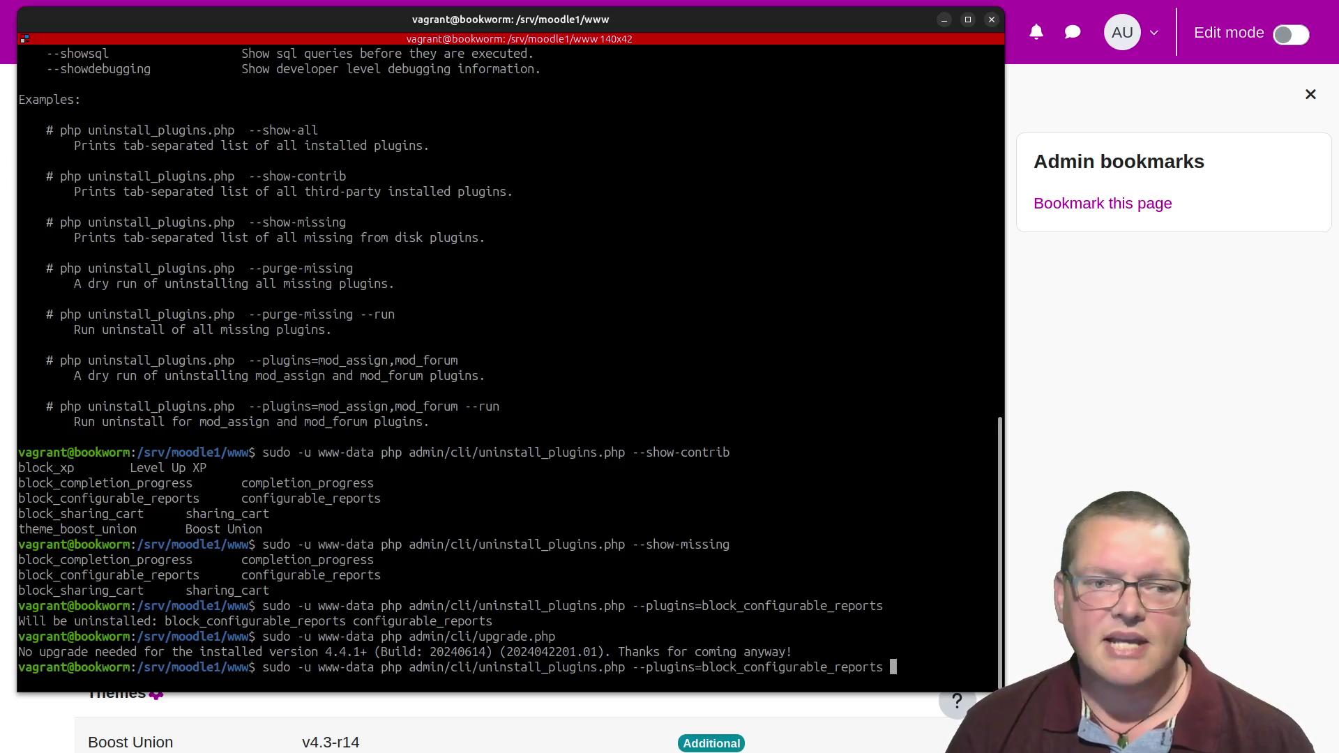
{"action": "type", "text": "--"}
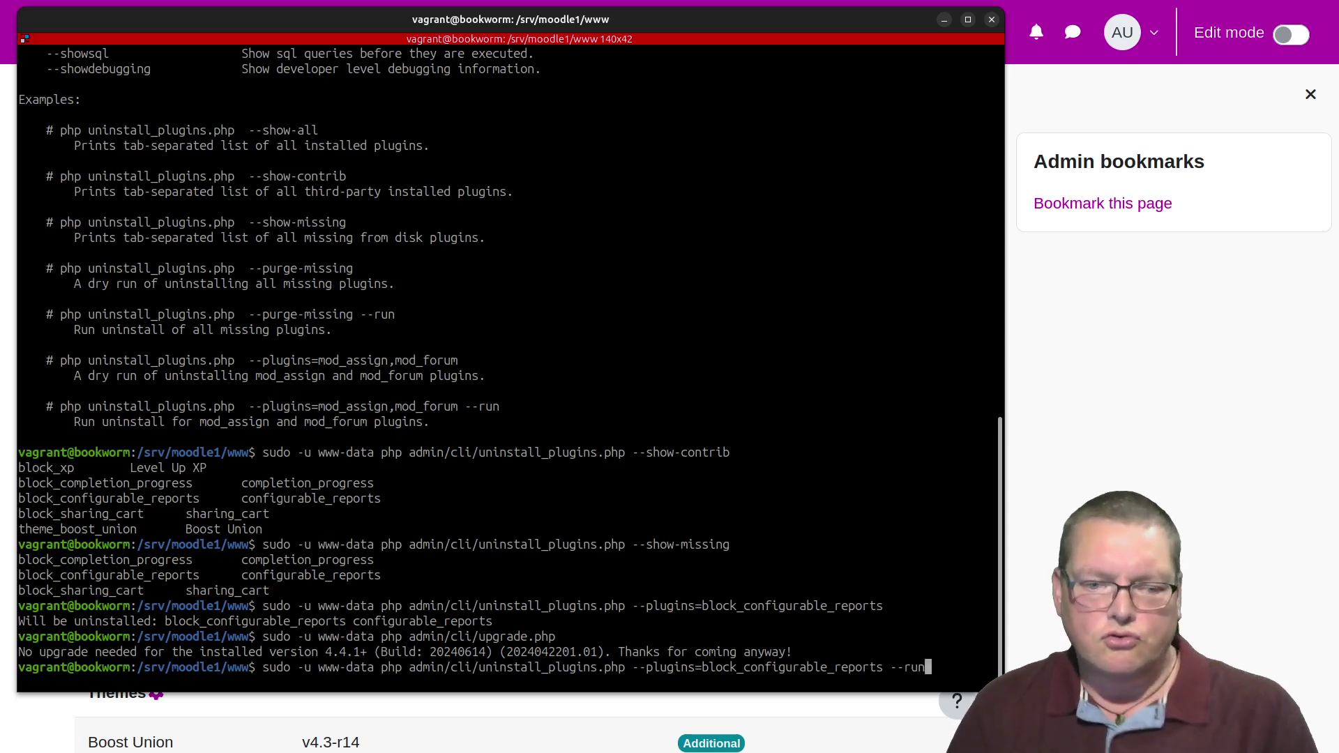
{"action": "type", "text": "run"}
{"action": "key", "text": "Return"}
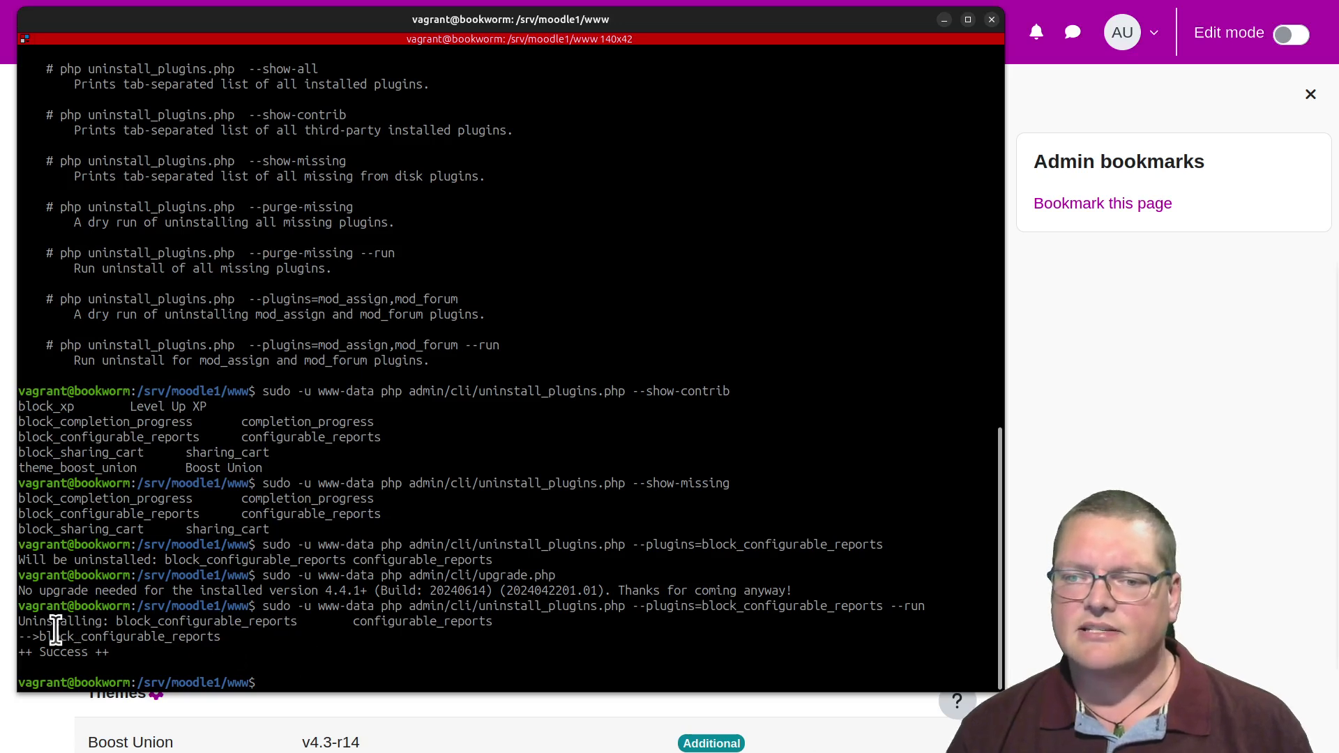
- Check the uninstall output for block_configurable_reports to see how the run ended
{"action": "left_click_drag", "start_coordinate": [53, 636], "coordinate": [77, 659]}
{"action": "left_click", "coordinate": [79, 659]}
{"action": "left_click", "coordinate": [507, 527]}
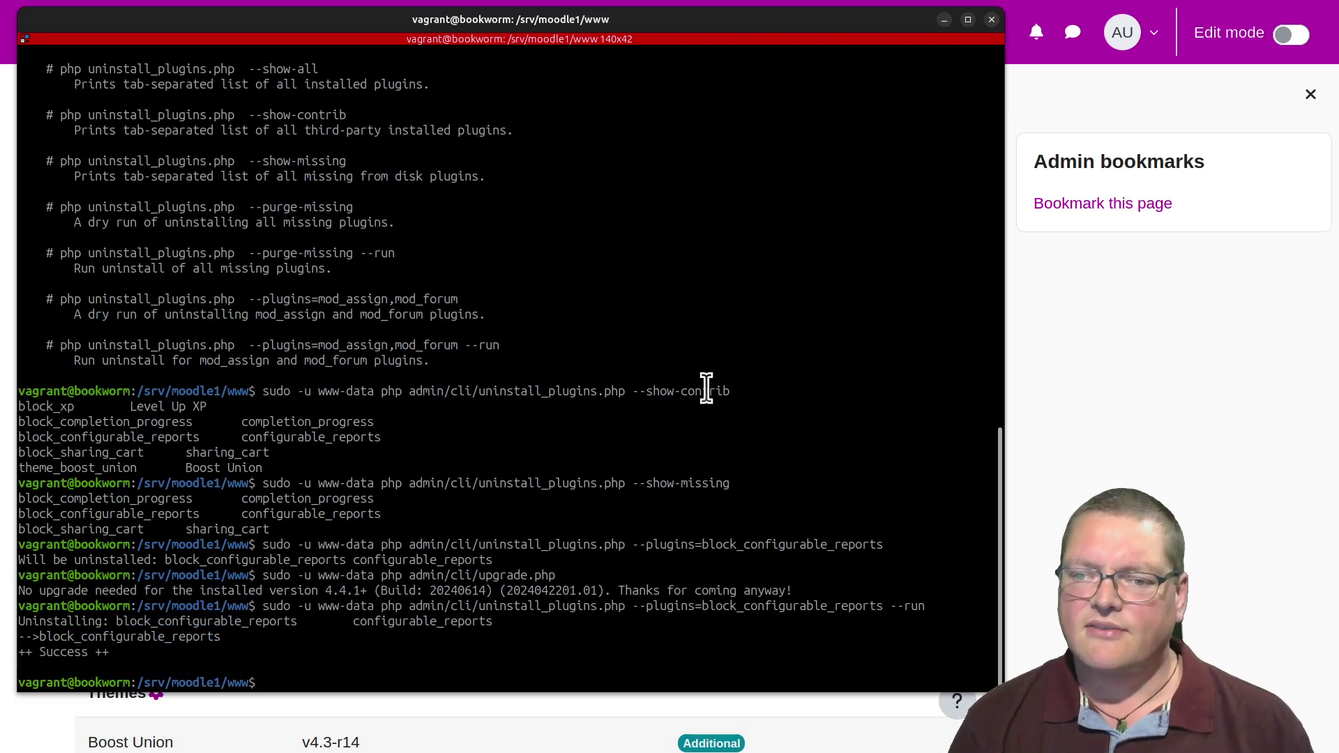
- Run admin/cli/upgrade.php again and answer y to the upgrade question
{"action": "key", "text": "Up"}
{"action": "key", "text": "Up"}
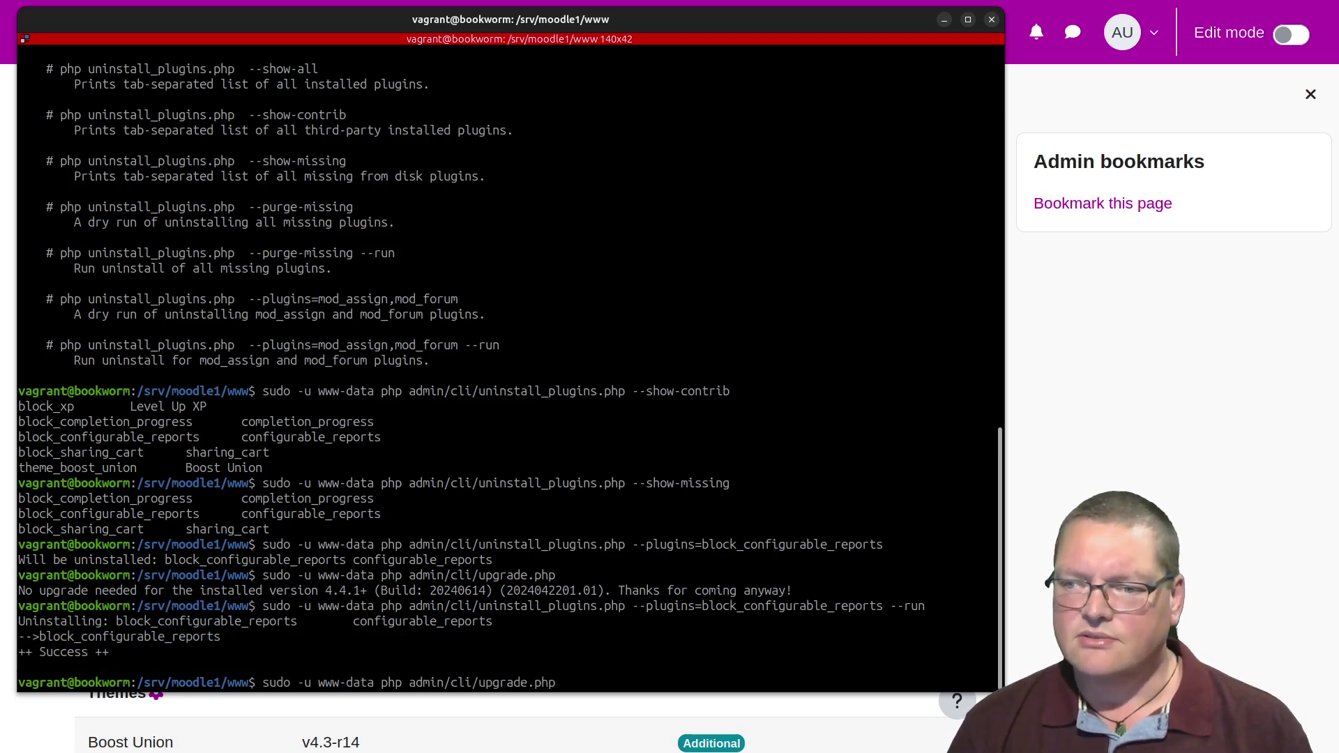
{"action": "key", "text": "Return"}
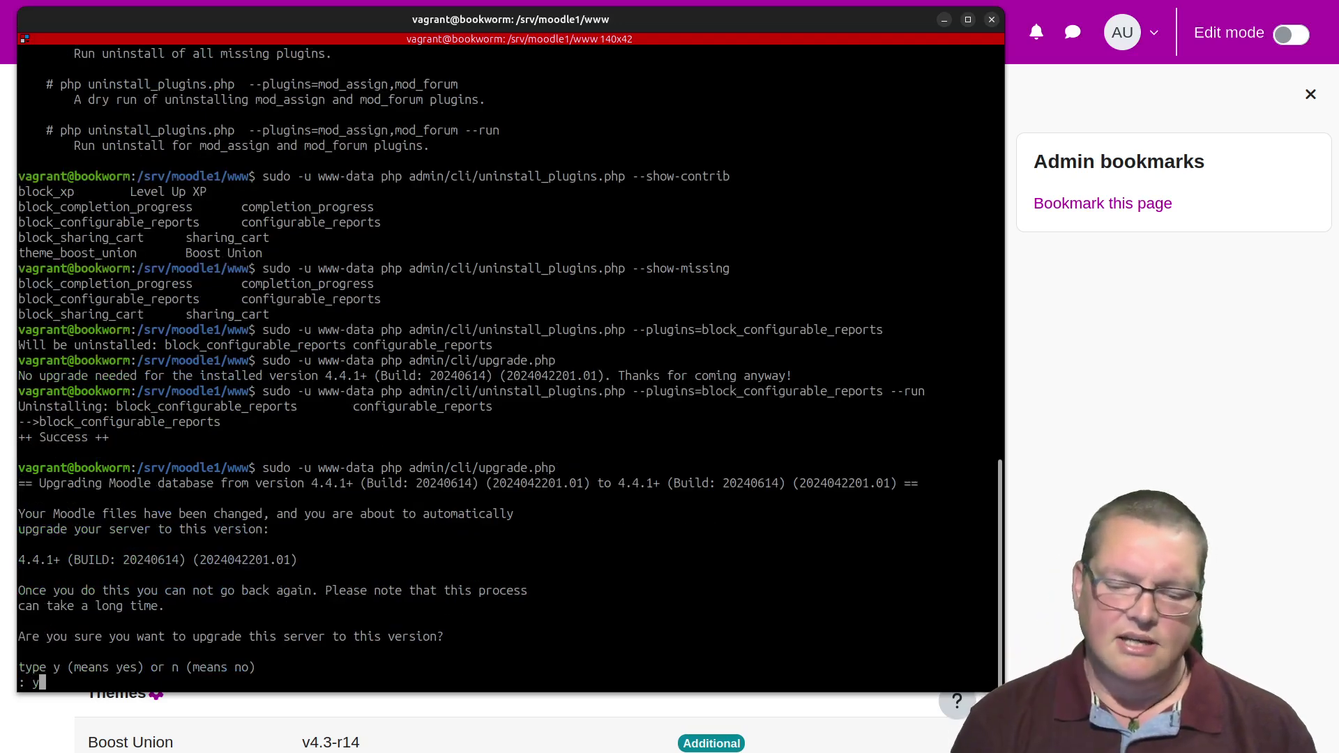
{"action": "type", "text": "y"}
{"action": "key", "text": "Return"}
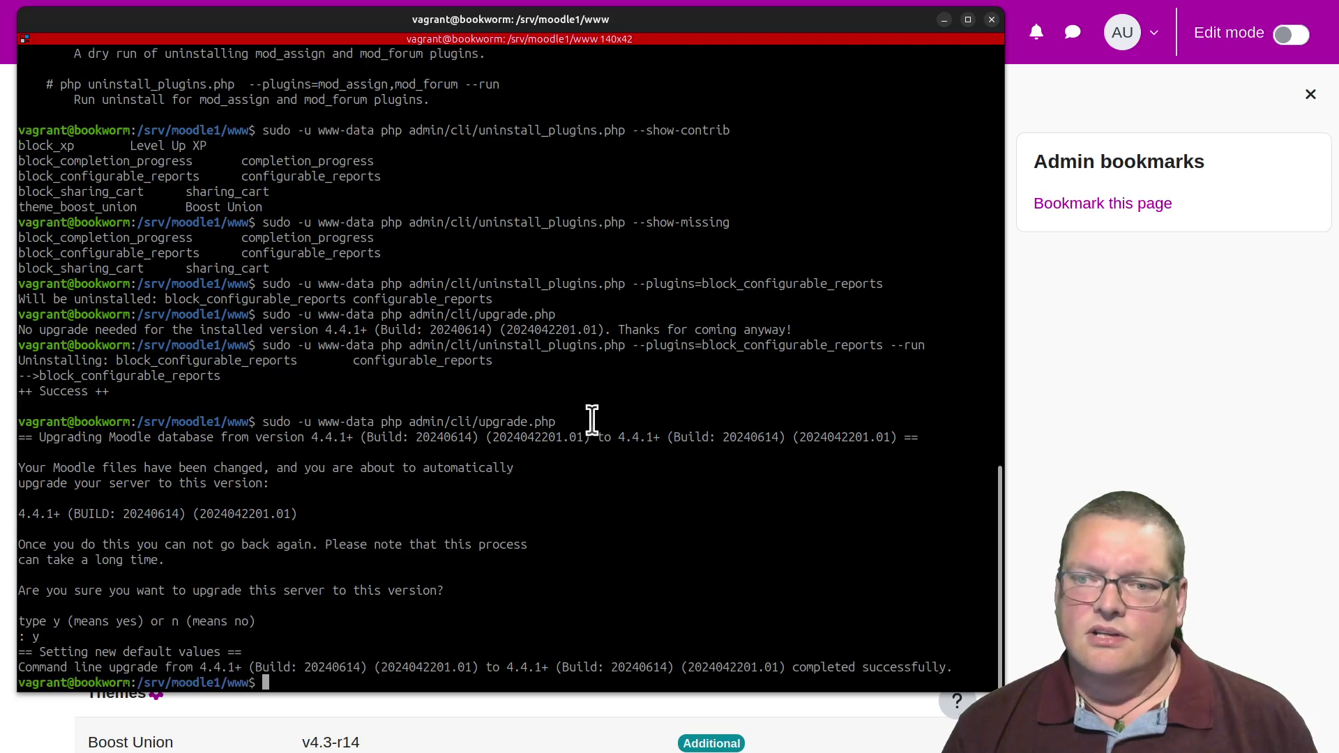
- Move the terminal out of the way and check the additional plugins list in the Moodle plugins overview for configurable_reports
{"action": "left_click_drag", "start_coordinate": [634, 28], "coordinate": [669, 328]}
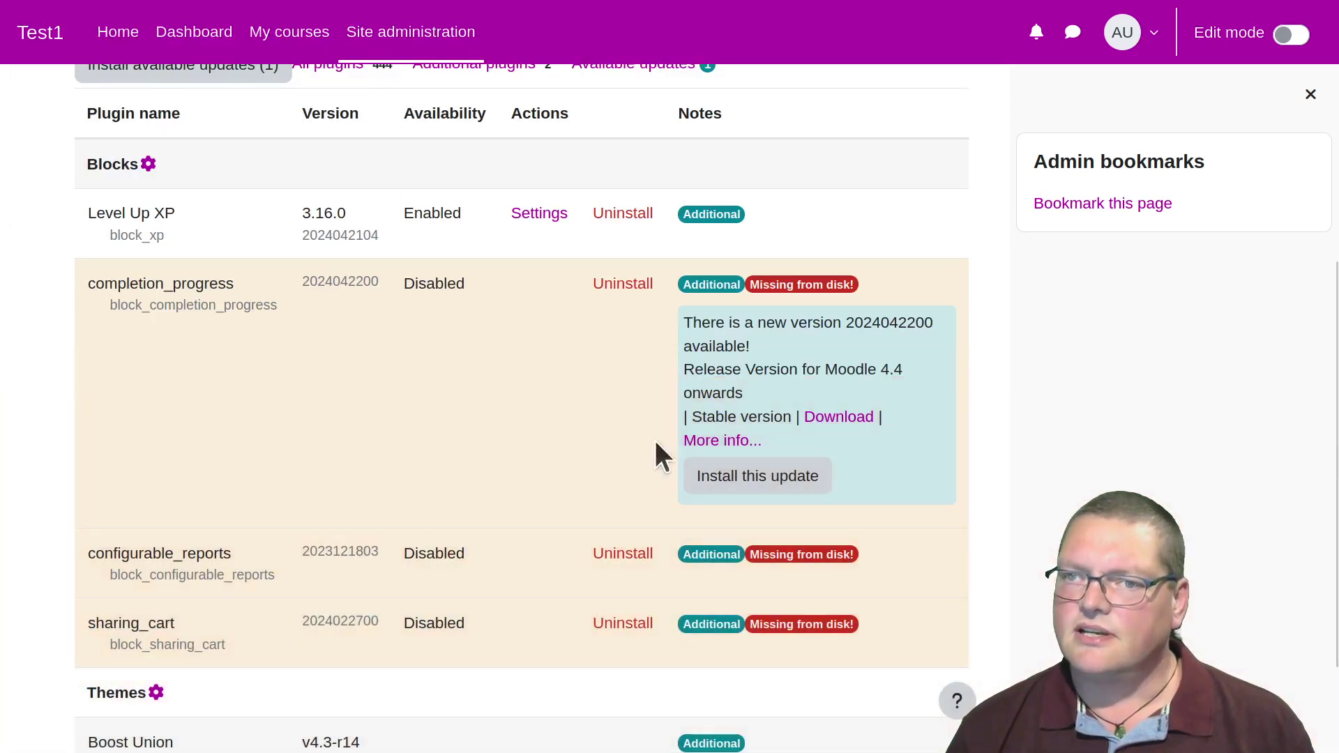
{"action": "scroll", "coordinate": [1150, 446], "scroll_direction": "up", "scroll_amount": 2}
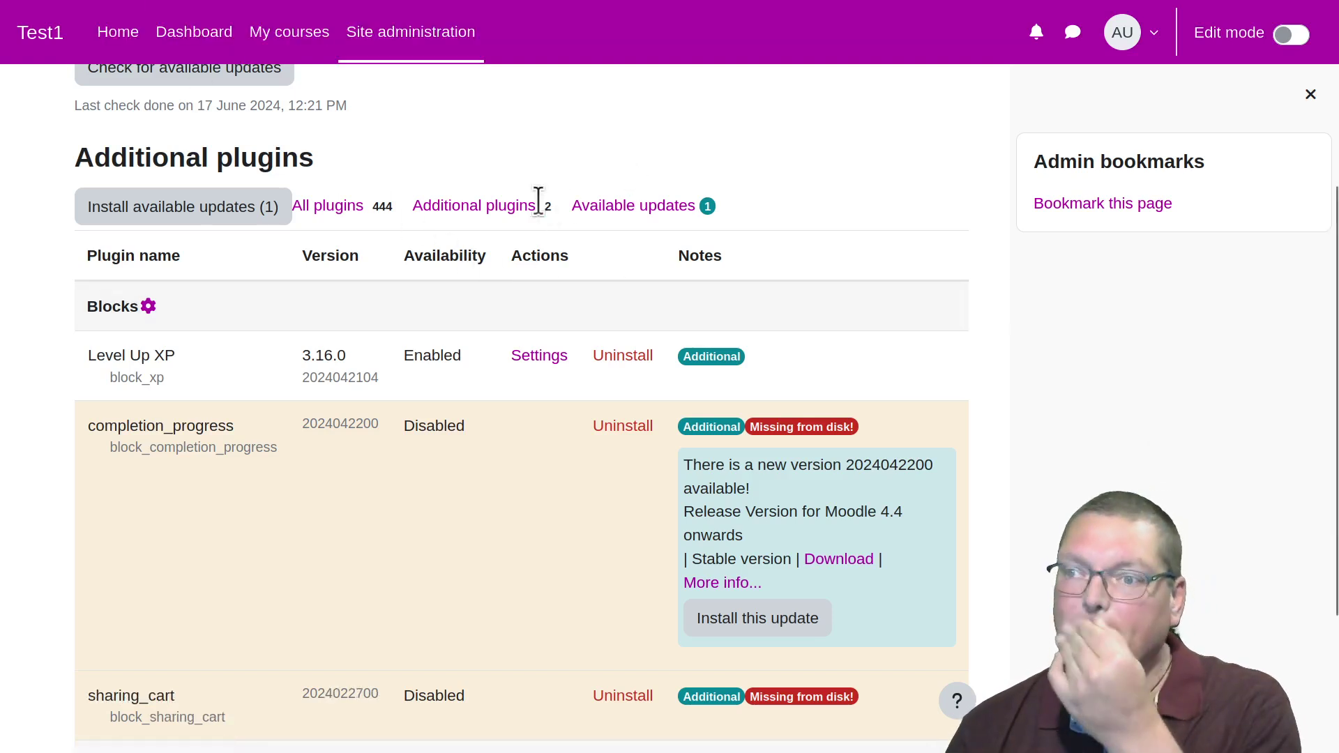
{"action": "left_click", "coordinate": [516, 205]}
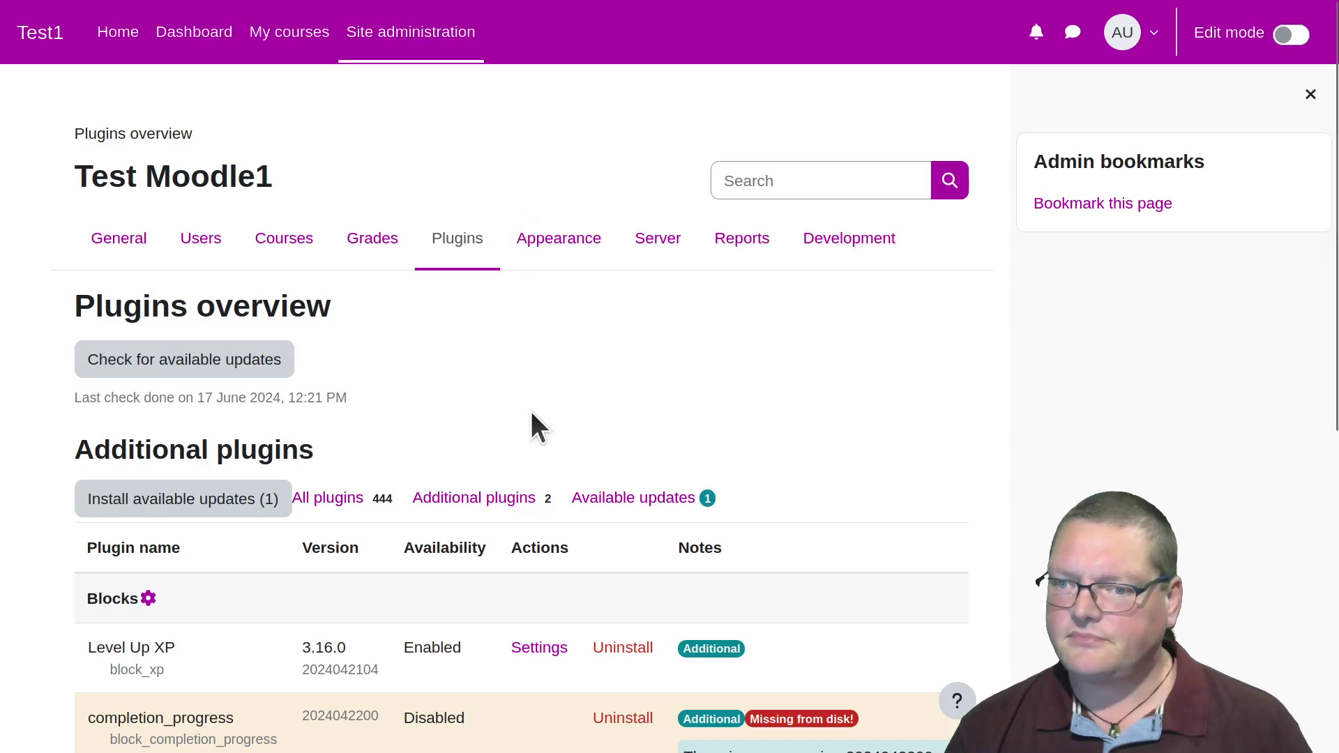
{"action": "scroll", "coordinate": [531, 418], "scroll_direction": "down", "scroll_amount": 6}
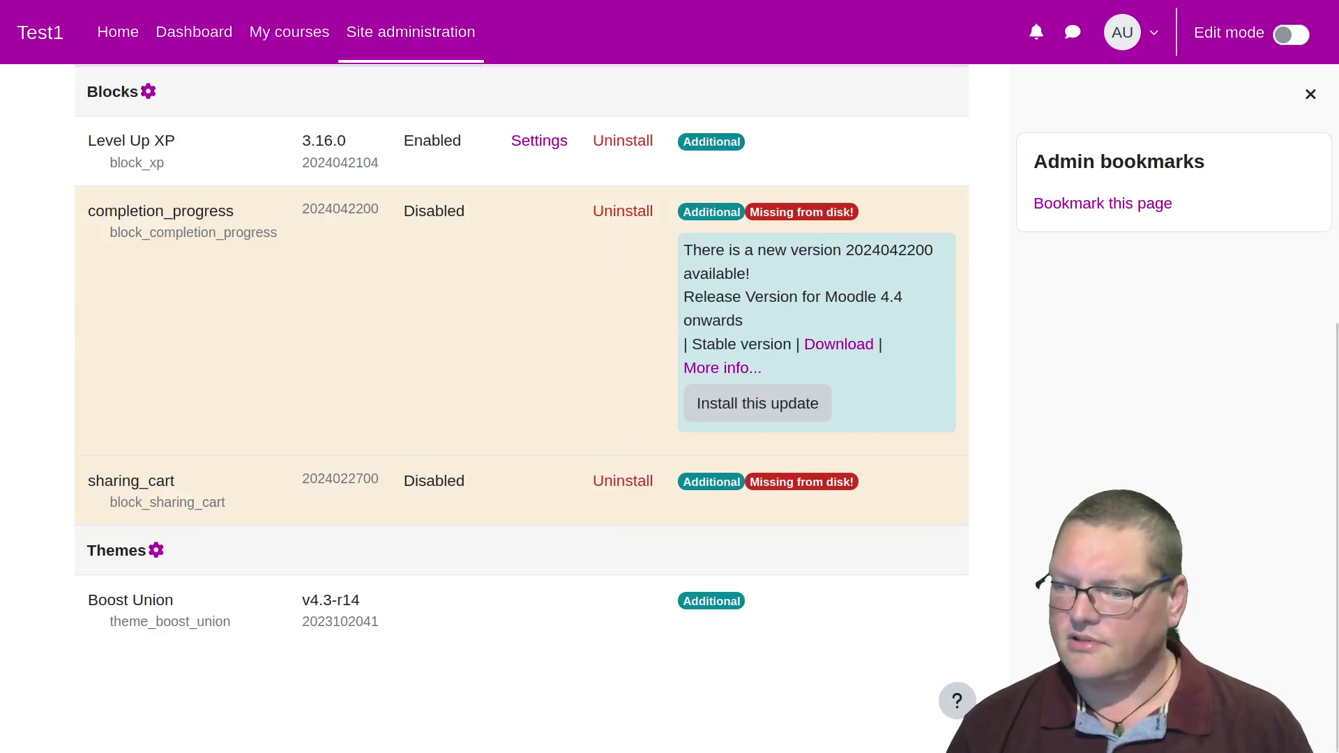
{"action": "key", "text": "alt+Tab"}
{"action": "left_click_drag", "start_coordinate": [885, 180], "coordinate": [905, 33]}
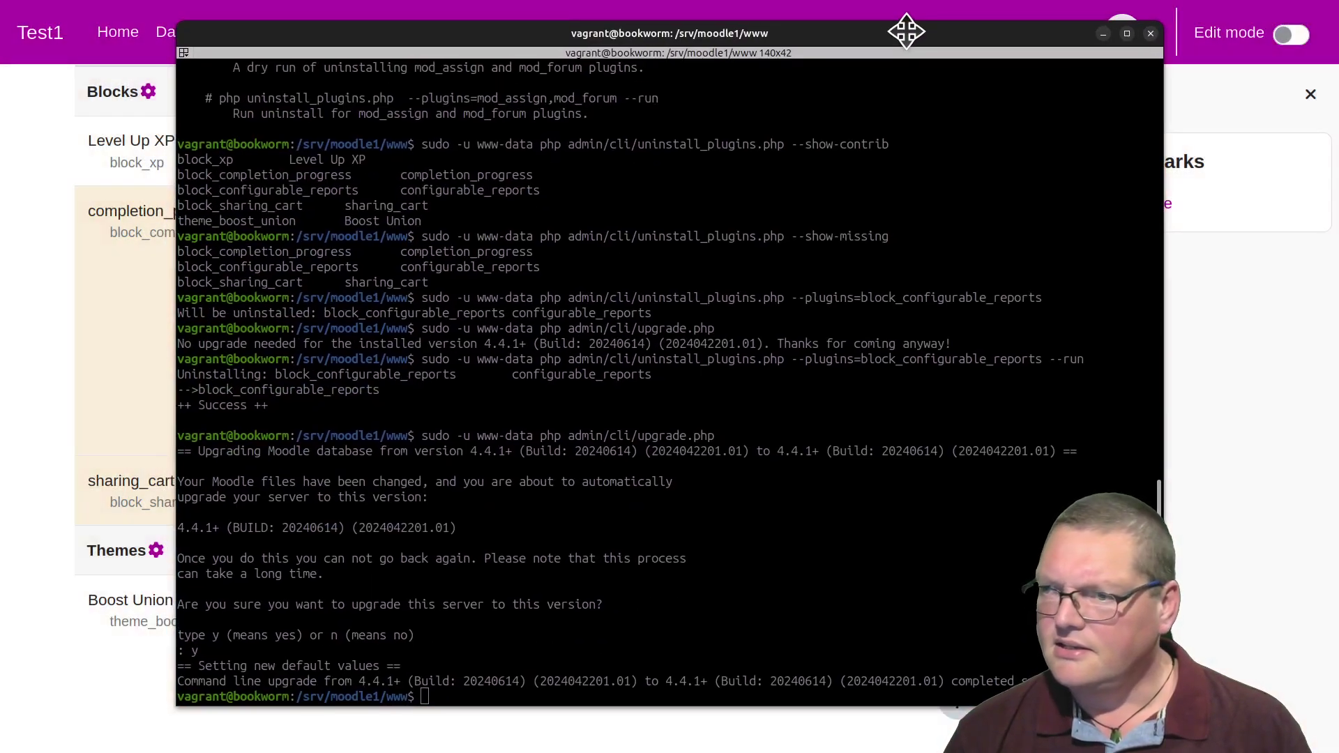
{"action": "left_click_drag", "start_coordinate": [906, 32], "coordinate": [822, 589]}
{"action": "left_click", "coordinate": [296, 307]}
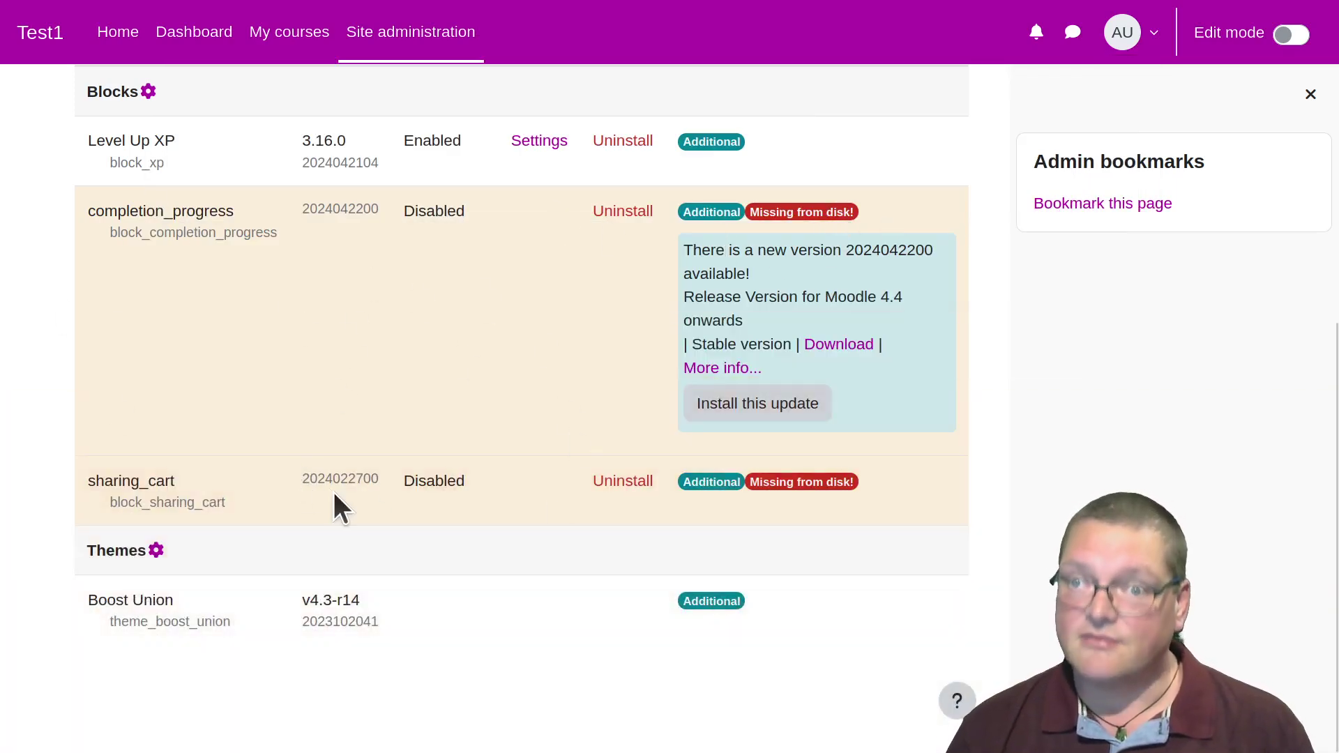
{"action": "scroll", "coordinate": [332, 488], "scroll_direction": "up", "scroll_amount": 4}
{"action": "scroll", "coordinate": [332, 491], "scroll_direction": "down", "scroll_amount": 4}
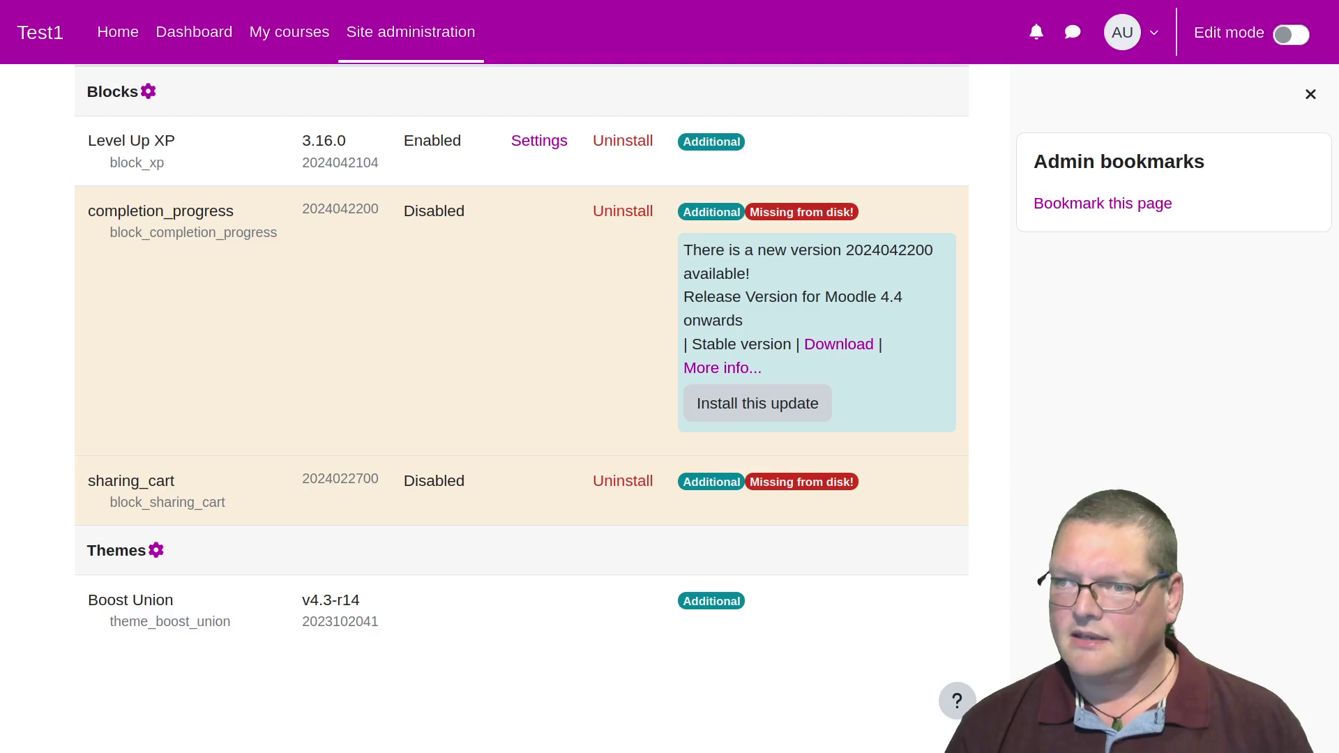
- Switch back to the terminal and find the --purge-missing option in the uninstall_plugins.php help output
{"action": "key", "text": "alt+Tab"}
{"action": "left_click_drag", "start_coordinate": [648, 627], "coordinate": [654, 24]}
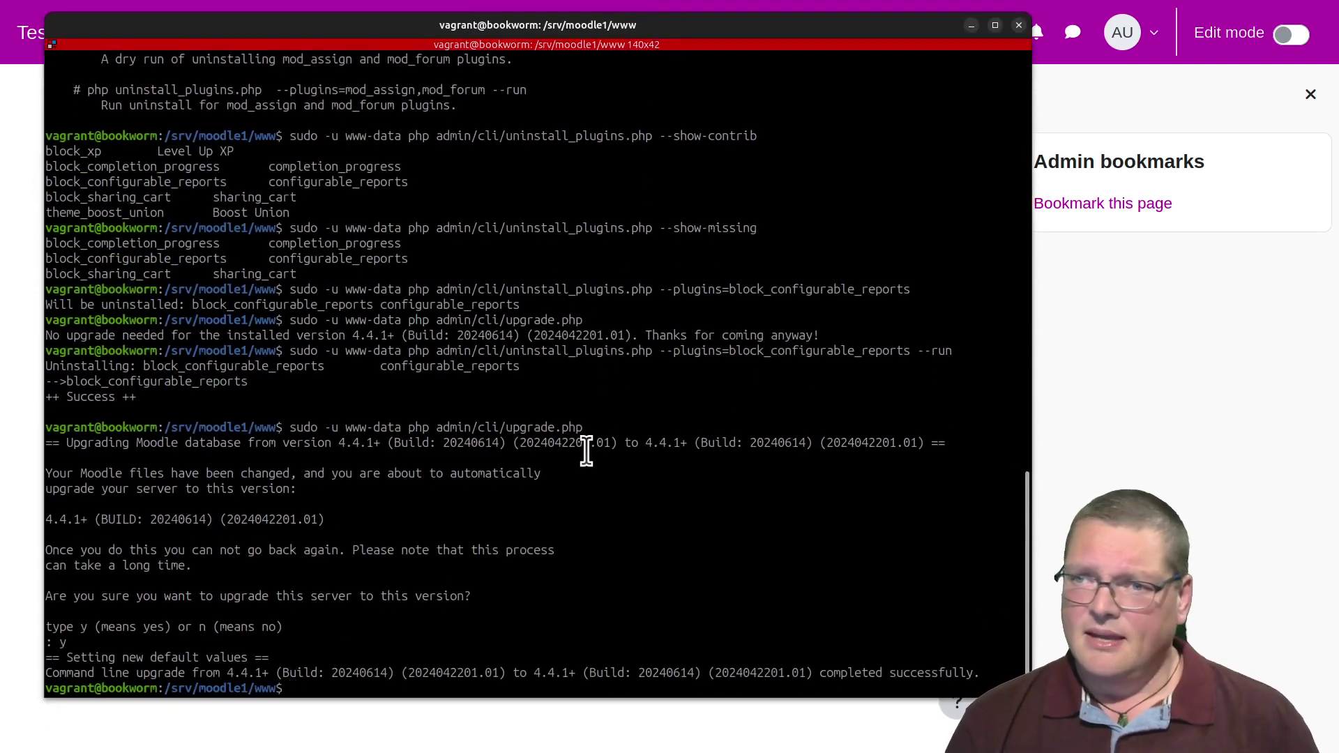
{"action": "scroll", "coordinate": [585, 452], "scroll_direction": "up", "scroll_amount": 12}
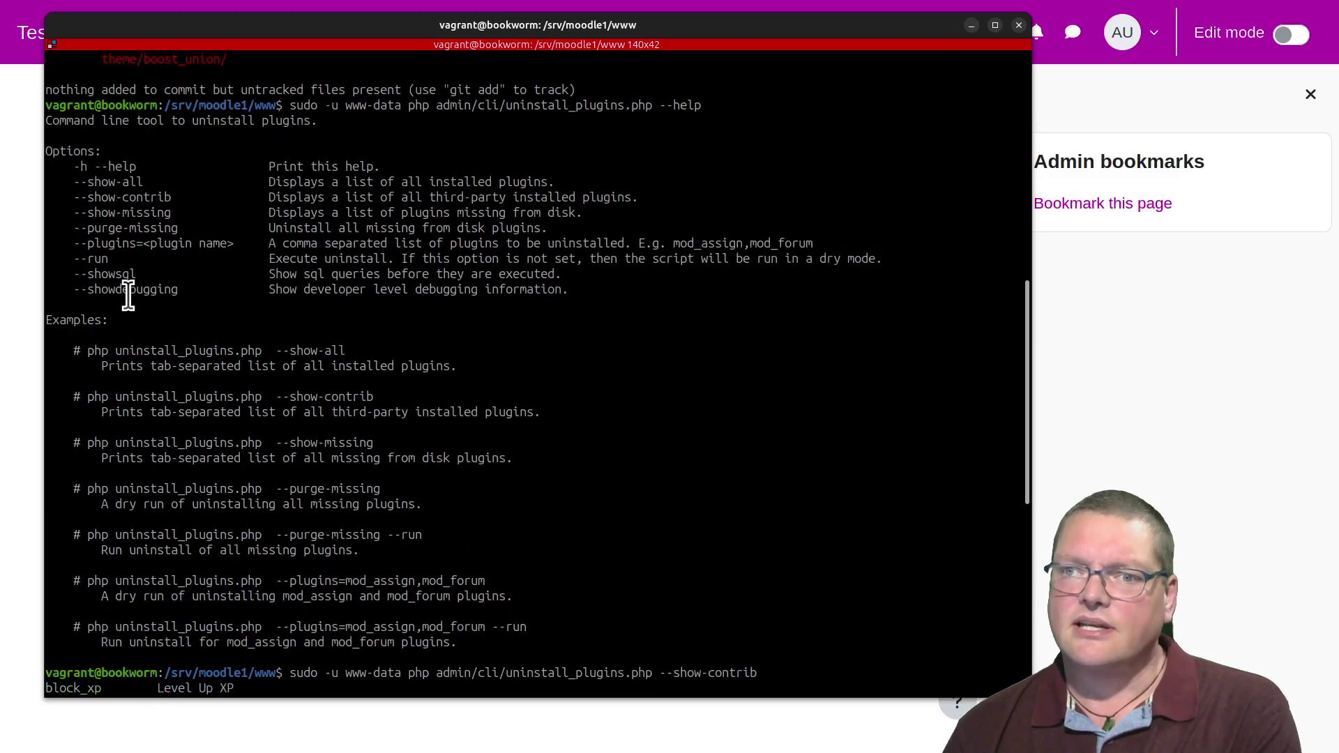
{"action": "double_click", "coordinate": [132, 228]}
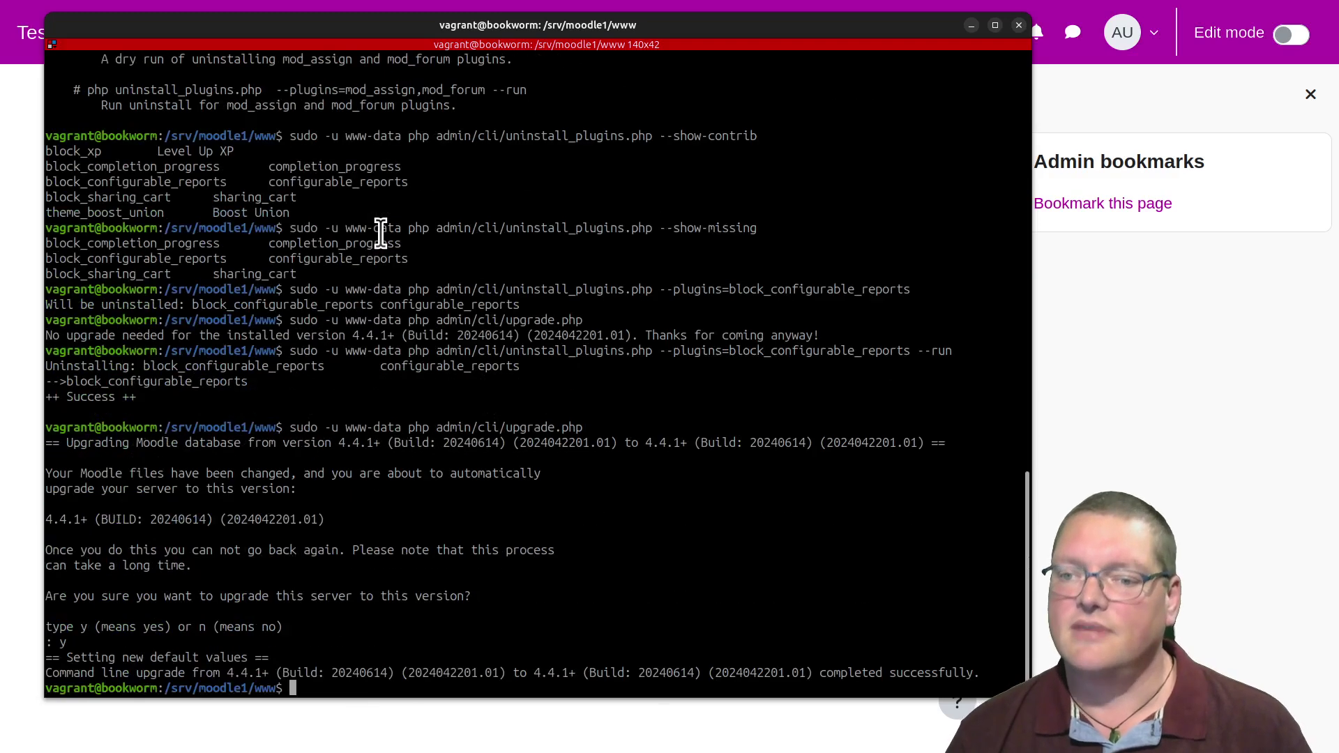
- Run uninstall_plugins.php with --show-missing again and check which plugins are still listed as missing from disk
{"action": "key", "text": "Up"}
{"action": "key", "text": "Up"}
{"action": "key", "text": "Up"}
{"action": "key", "text": "Up"}
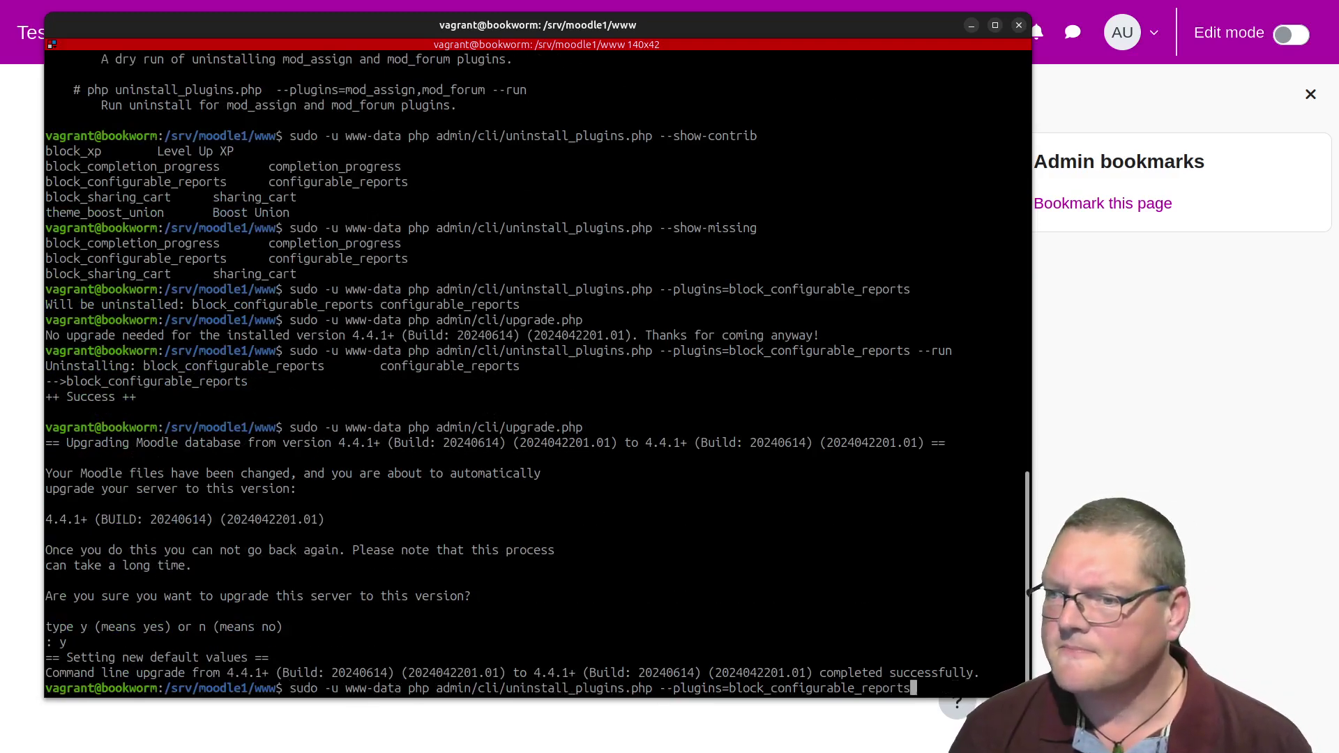
{"action": "key", "text": "Up"}
{"action": "key", "text": "Return"}
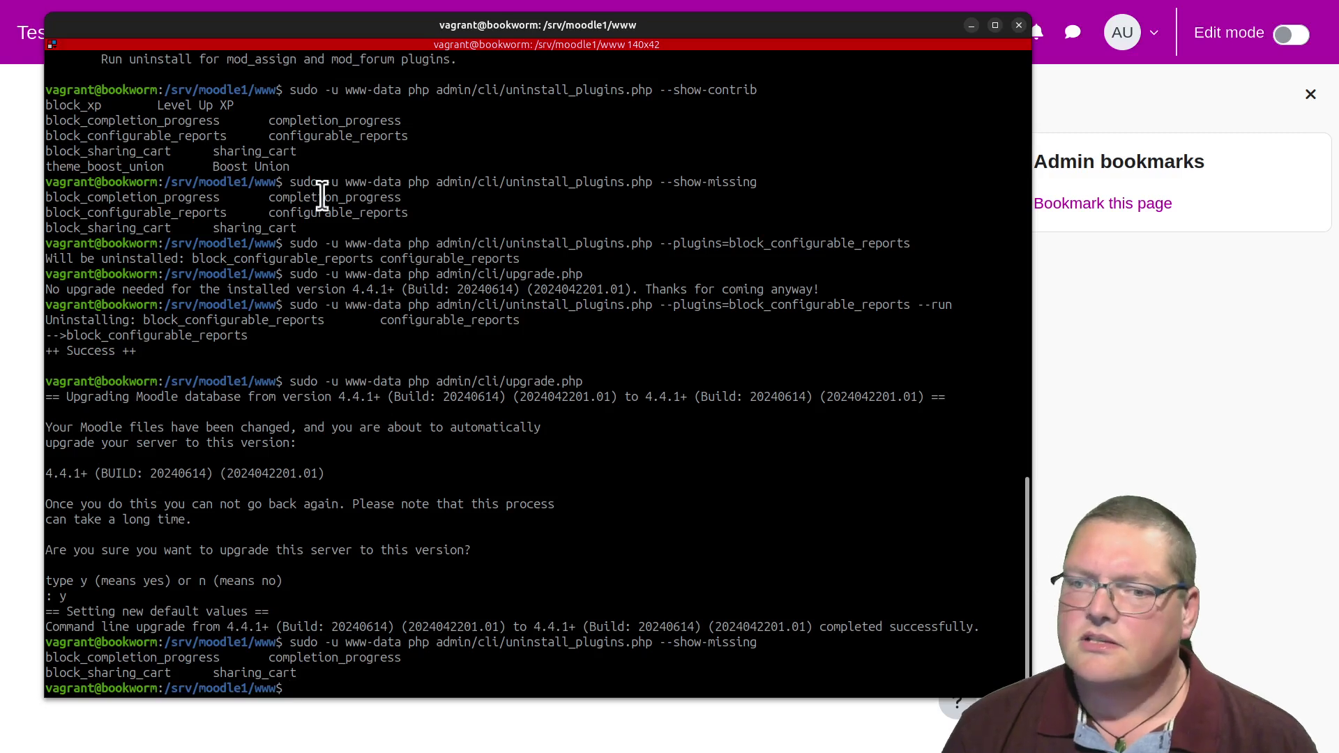
{"action": "left_click_drag", "start_coordinate": [95, 672], "coordinate": [40, 654]}
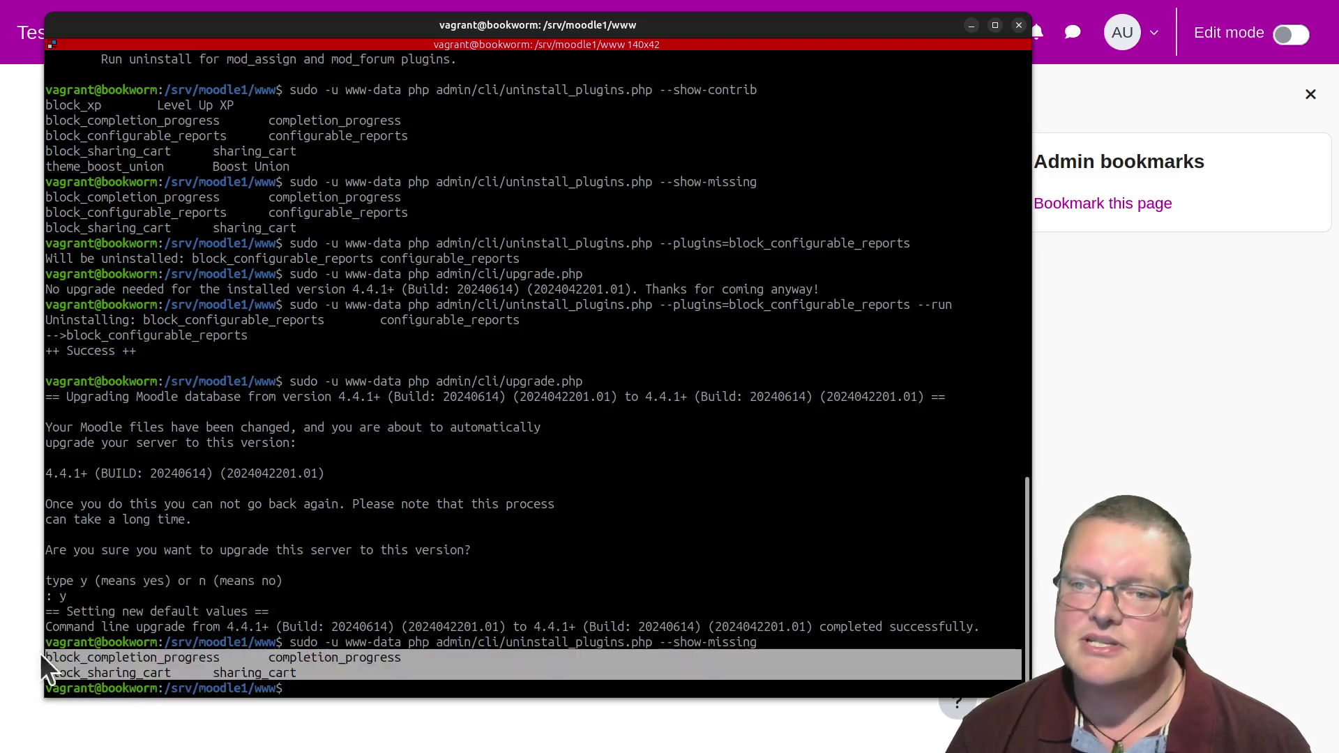
{"action": "left_click", "coordinate": [319, 562]}
- Change --show-missing to --purge-missing, execute the dry run, and check which plugins it marks for uninstalling
{"action": "key", "text": "Up"}
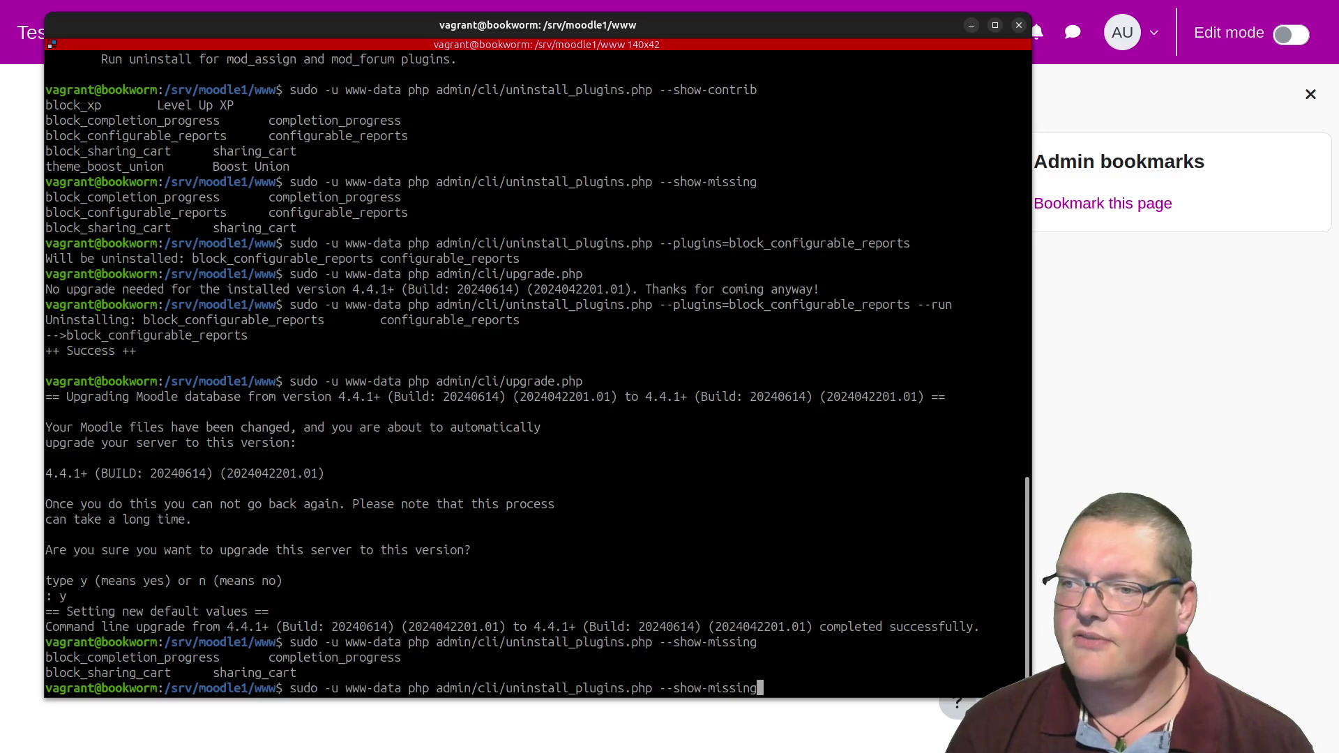
{"action": "key", "text": "Left"}
{"action": "key", "text": "Left"}
{"action": "key", "text": "Left"}
{"action": "key", "text": "Left"}
{"action": "key", "text": "Left"}
{"action": "key", "text": "Left"}
{"action": "key", "text": "Left"}
{"action": "key", "text": "Left"}
{"action": "key", "text": "Left"}
{"action": "key", "text": "Left"}
{"action": "key", "text": "Left"}
{"action": "key", "text": "Left"}
{"action": "key", "text": "Delete"}
{"action": "key", "text": "Delete"}
{"action": "key", "text": "Delete"}
{"action": "key", "text": "Delete"}
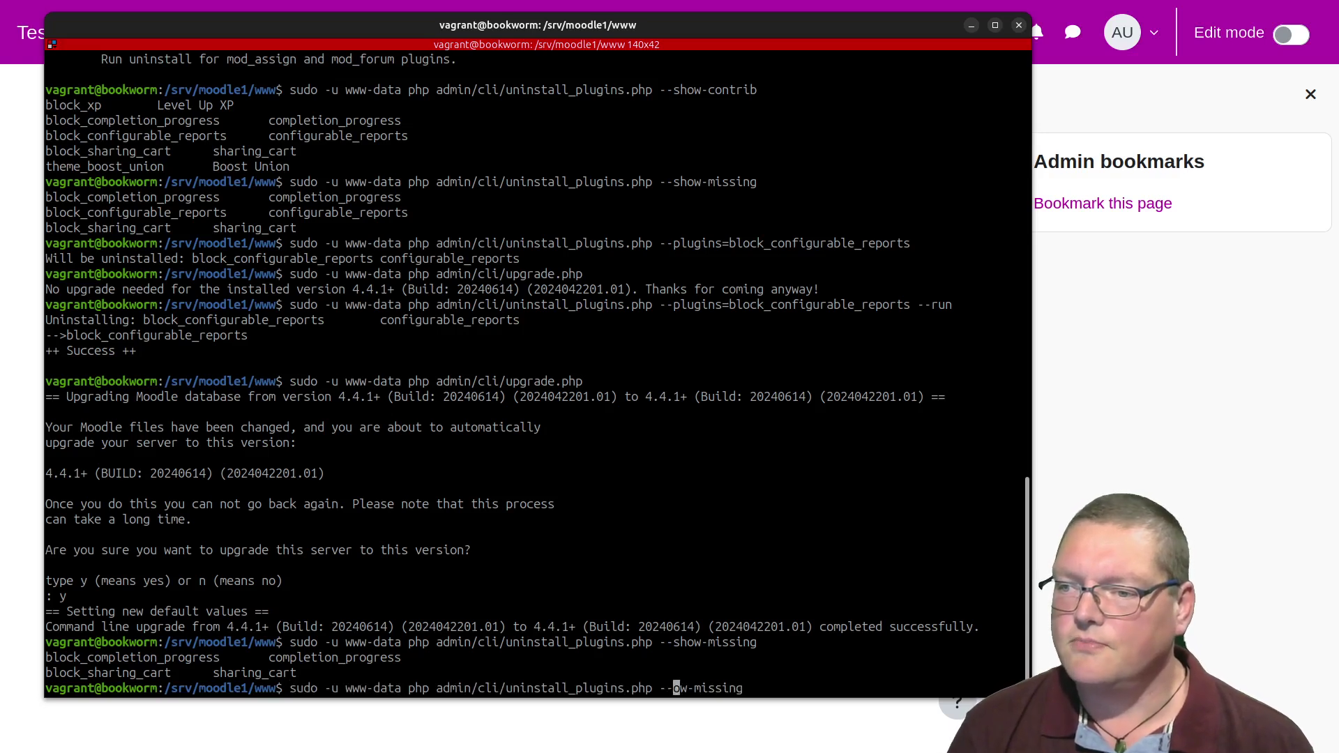
{"action": "type", "text": "purge"}
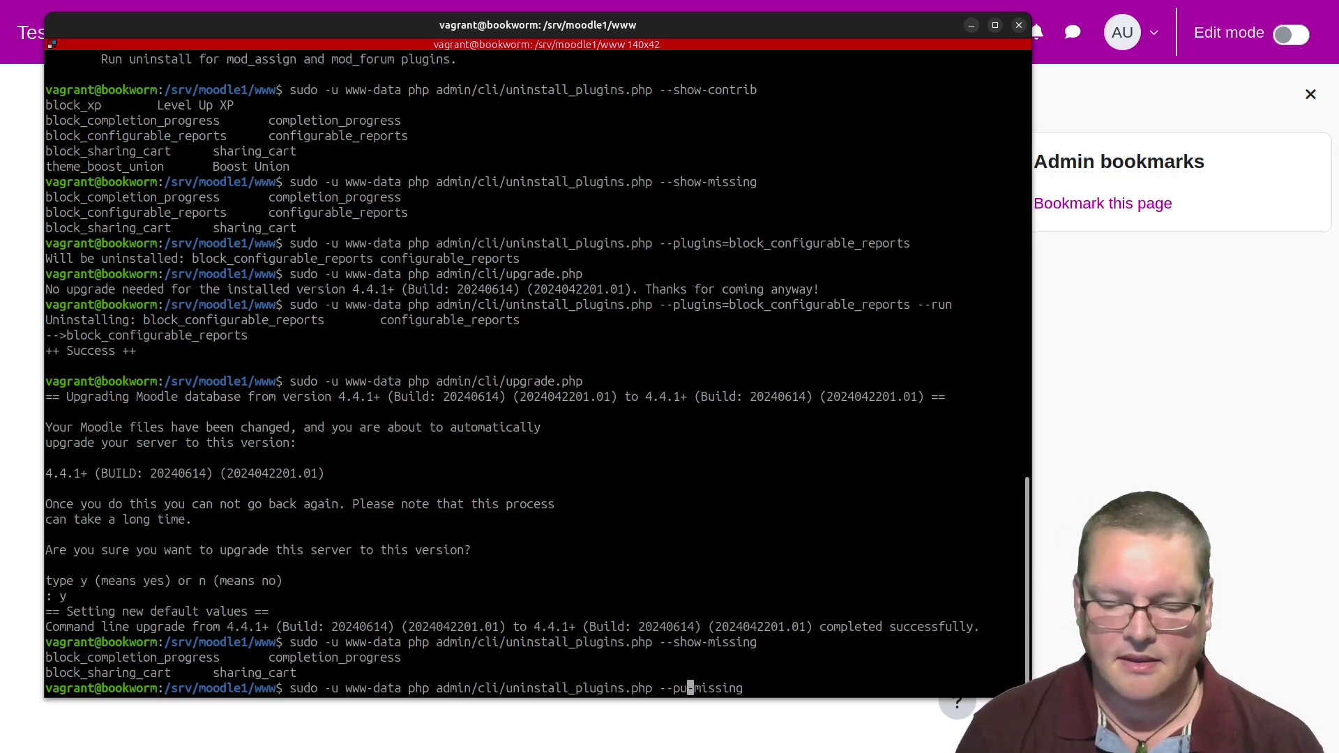
{"action": "key", "text": "Return"}
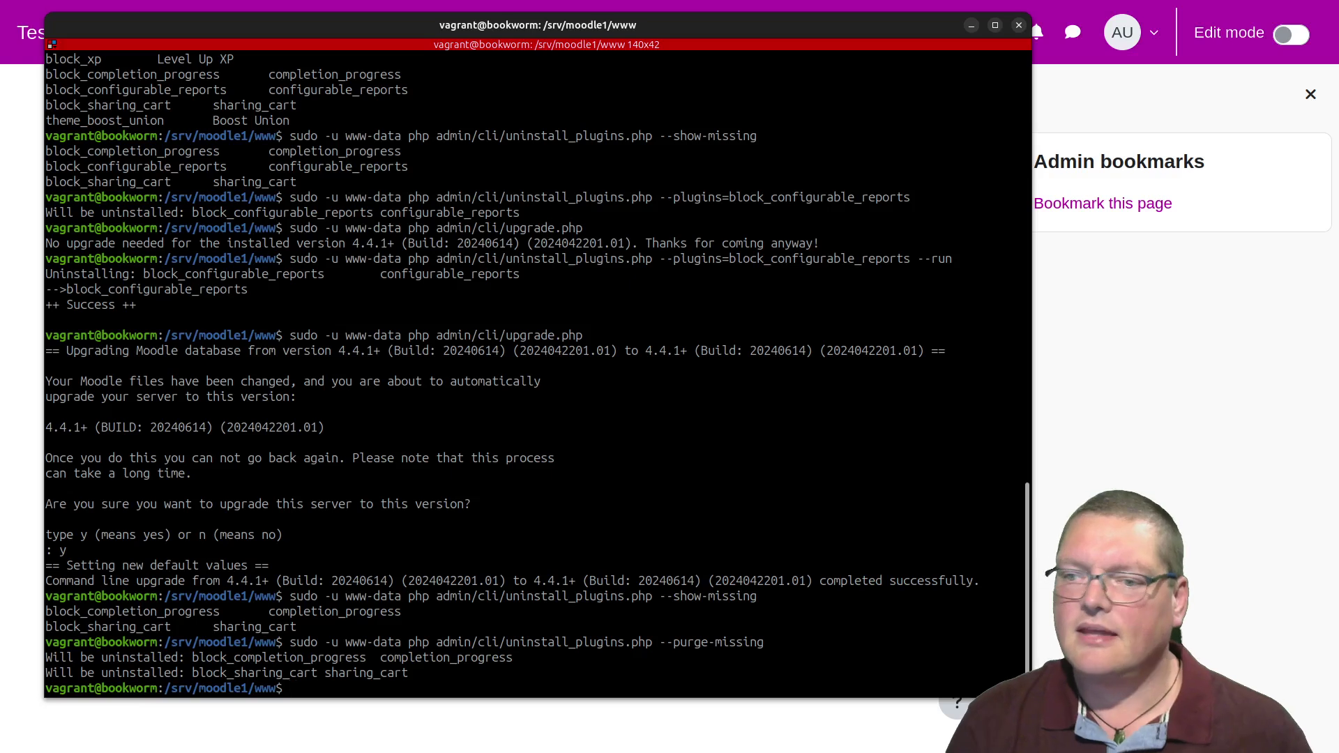
{"action": "triple_click", "coordinate": [132, 655]}
{"action": "left_click", "coordinate": [343, 664]}
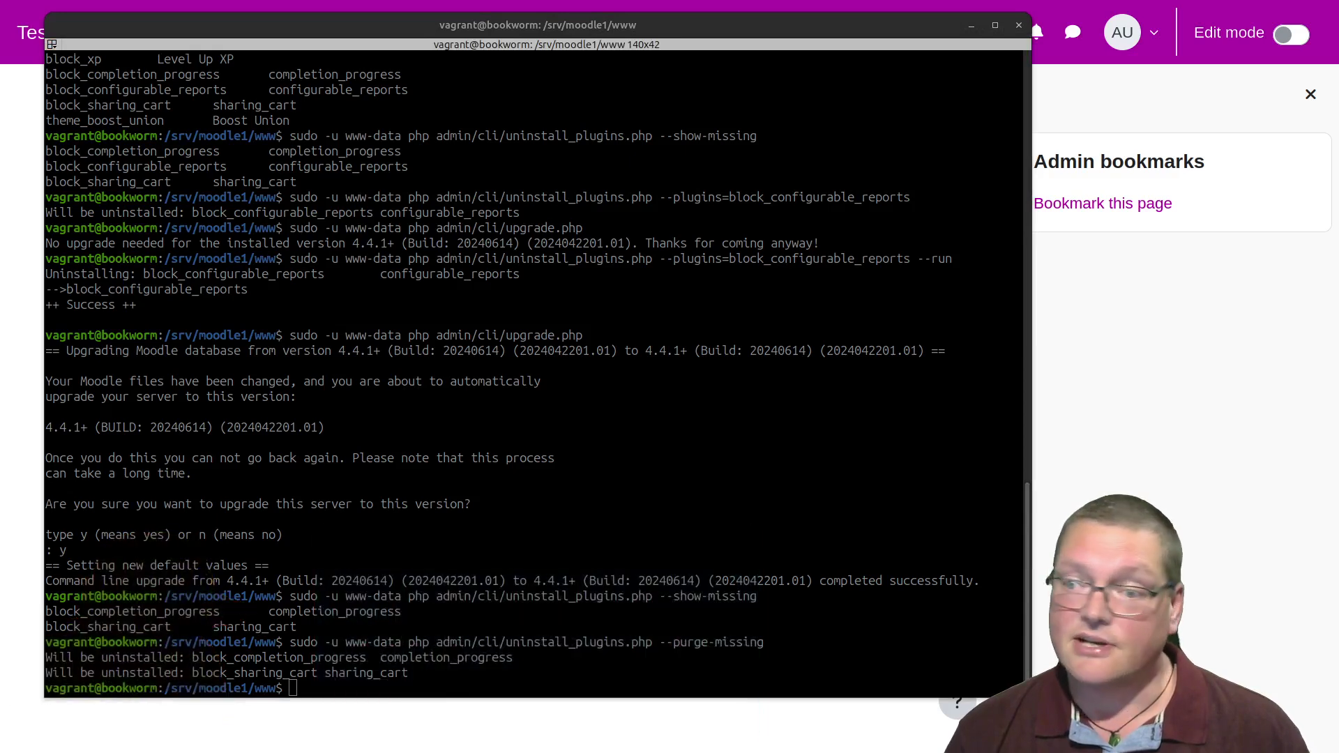
- Execute the uninstall of all plugins missing from disk with uninstall_plugins.php --purge-missing --run
{"action": "left_click", "coordinate": [403, 600]}
{"action": "key", "text": "Up"}
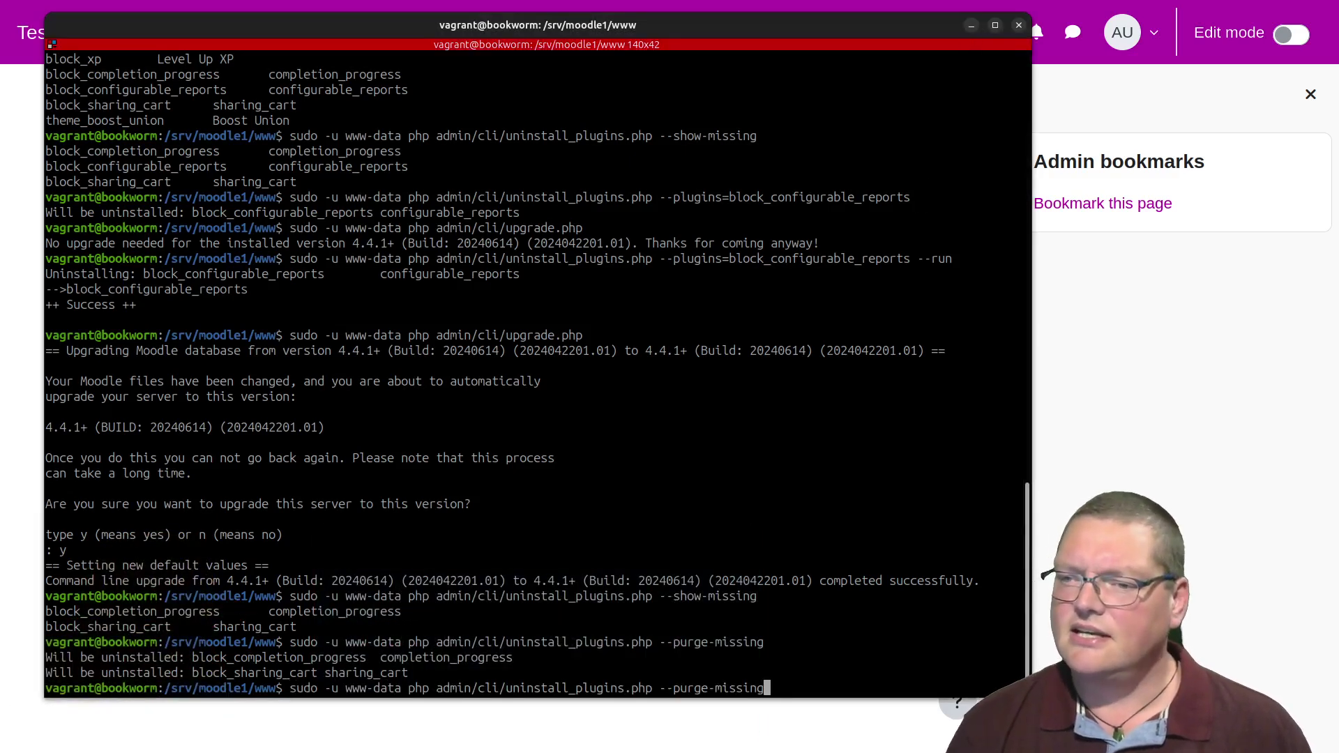
{"action": "type", "text": "--"}
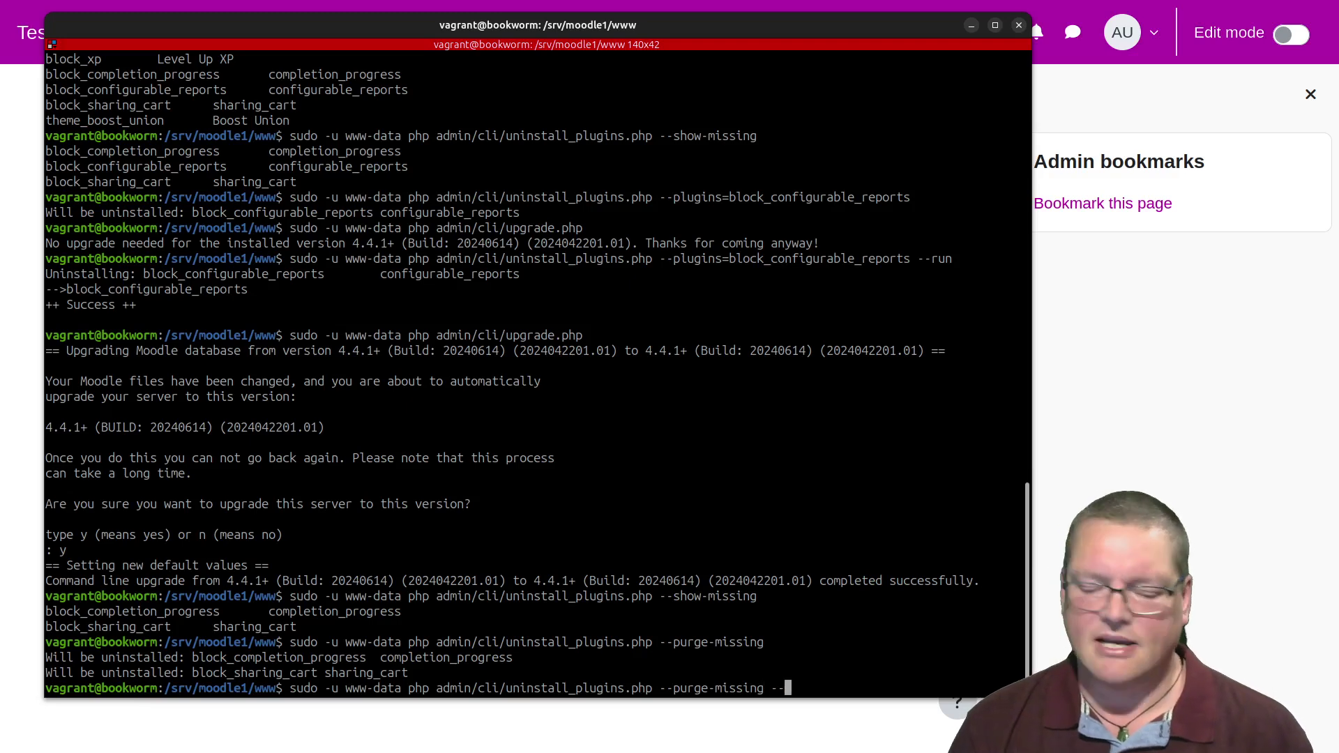
{"action": "type", "text": "run"}
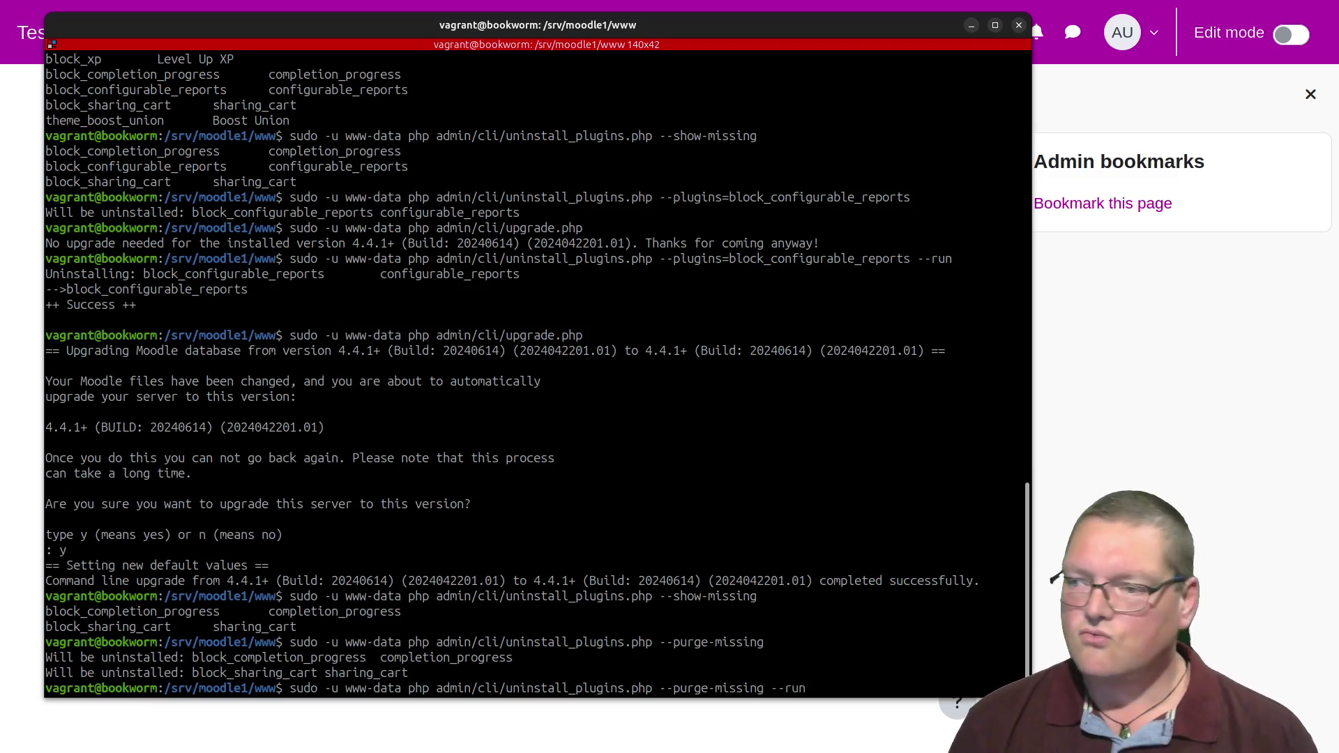
{"action": "key", "text": "Return"}
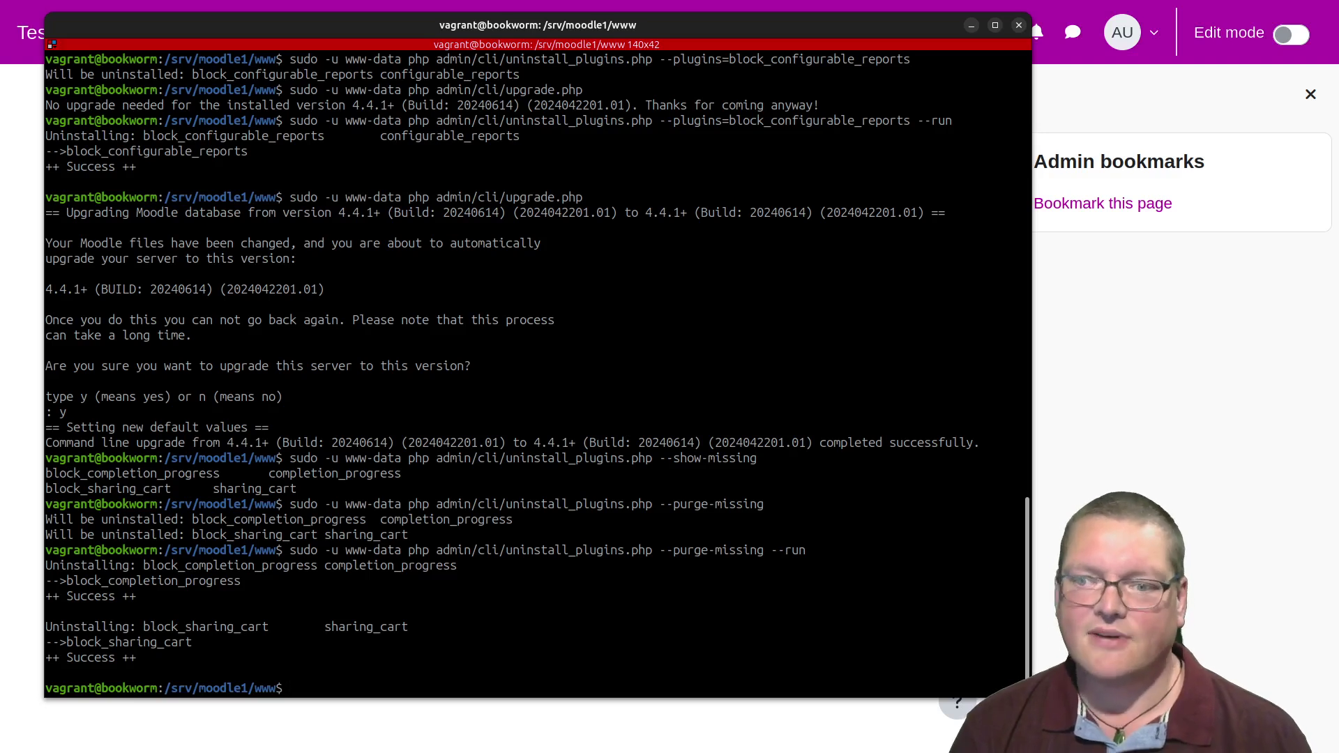
- Run admin/cli/upgrade.php as www-data again, accept the upgrade with y, and enlarge the terminal text
{"action": "key", "text": "Up"}
{"action": "key", "text": "Up"}
{"action": "key", "text": "Up"}
{"action": "key", "text": "Up"}
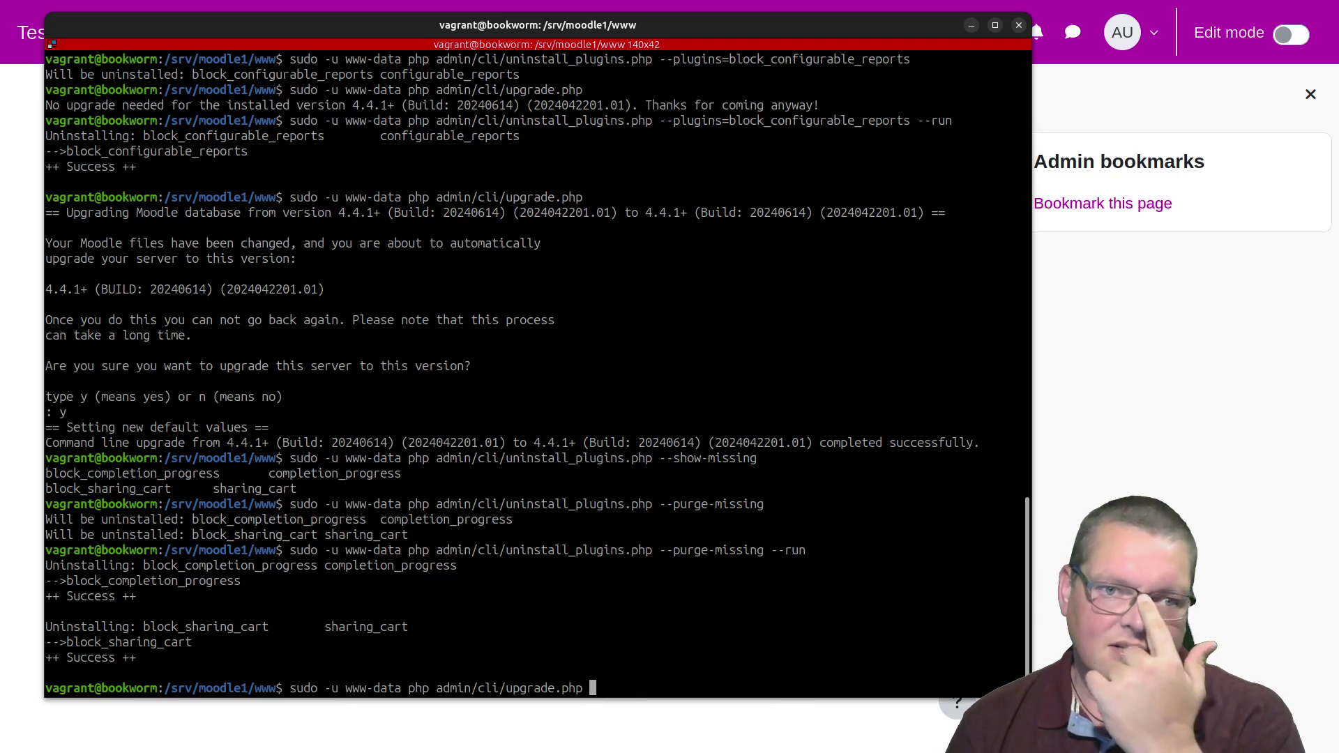
{"action": "key", "text": "Return"}
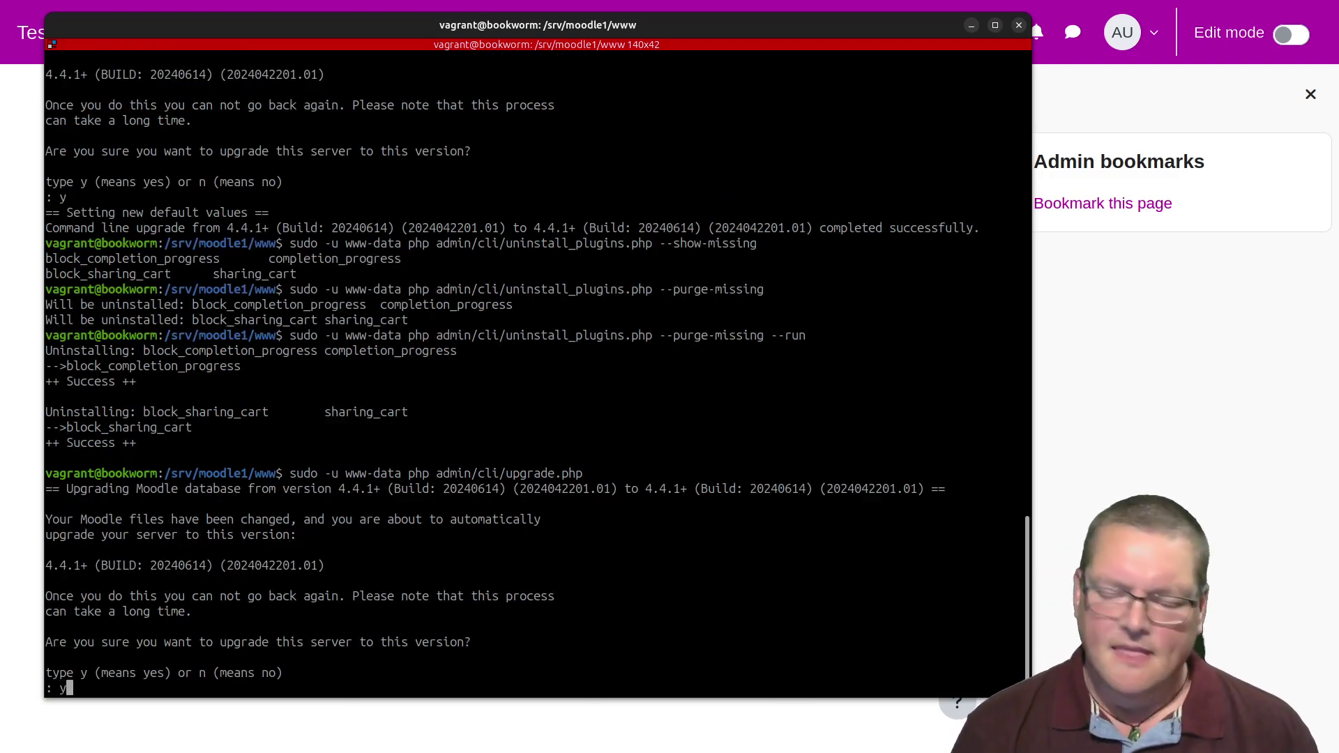
{"action": "type", "text": "y"}
{"action": "key", "text": "Return"}
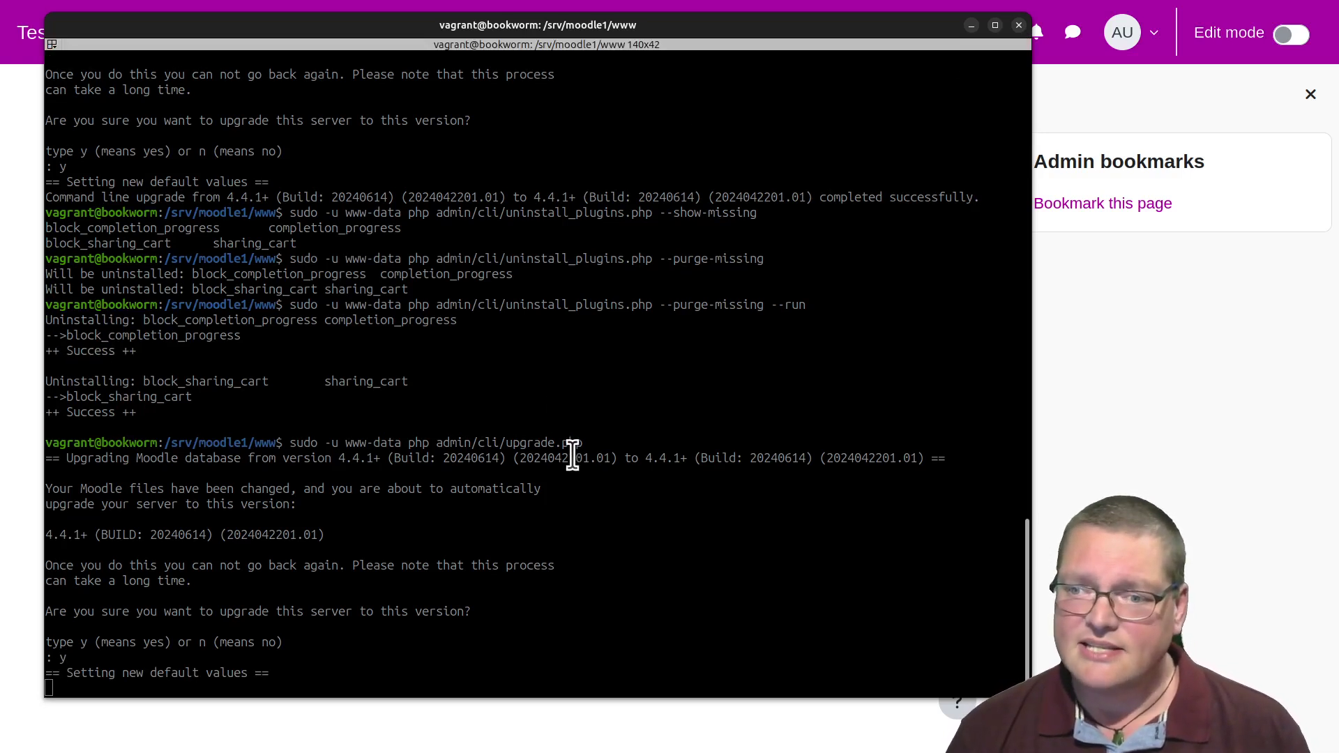
{"action": "key", "text": "ctrl+plus"}
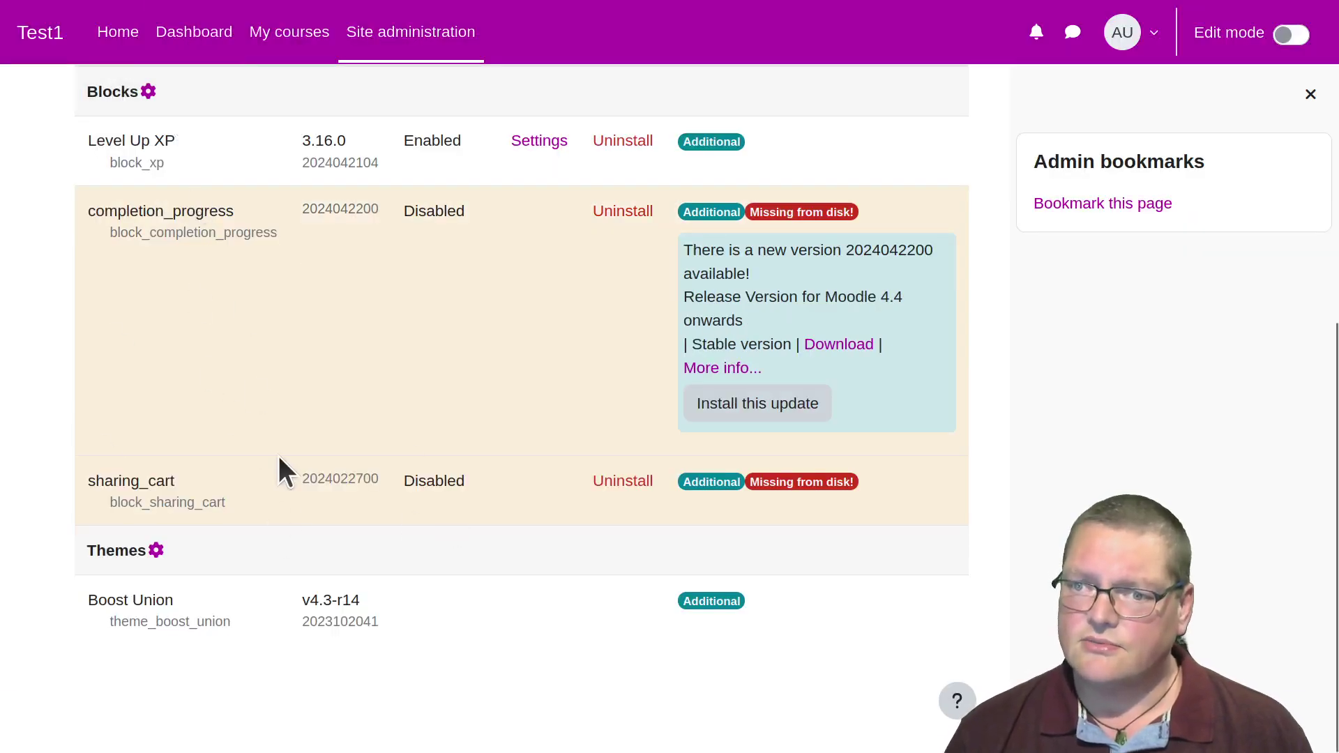
- Reload the plugins overview to check the additional plugins, and inspect the database schema check in the Performance overview report
{"action": "key", "text": "F5"}
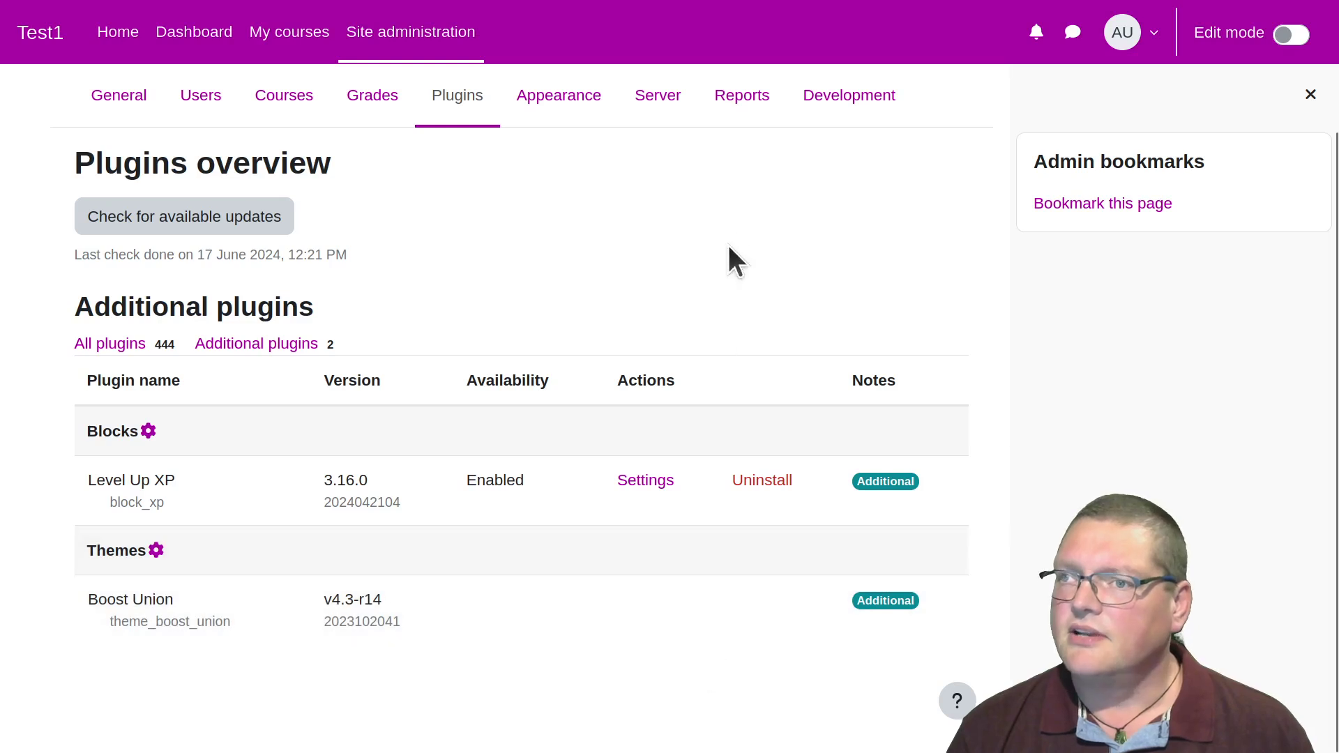
{"action": "left_click", "coordinate": [742, 97]}
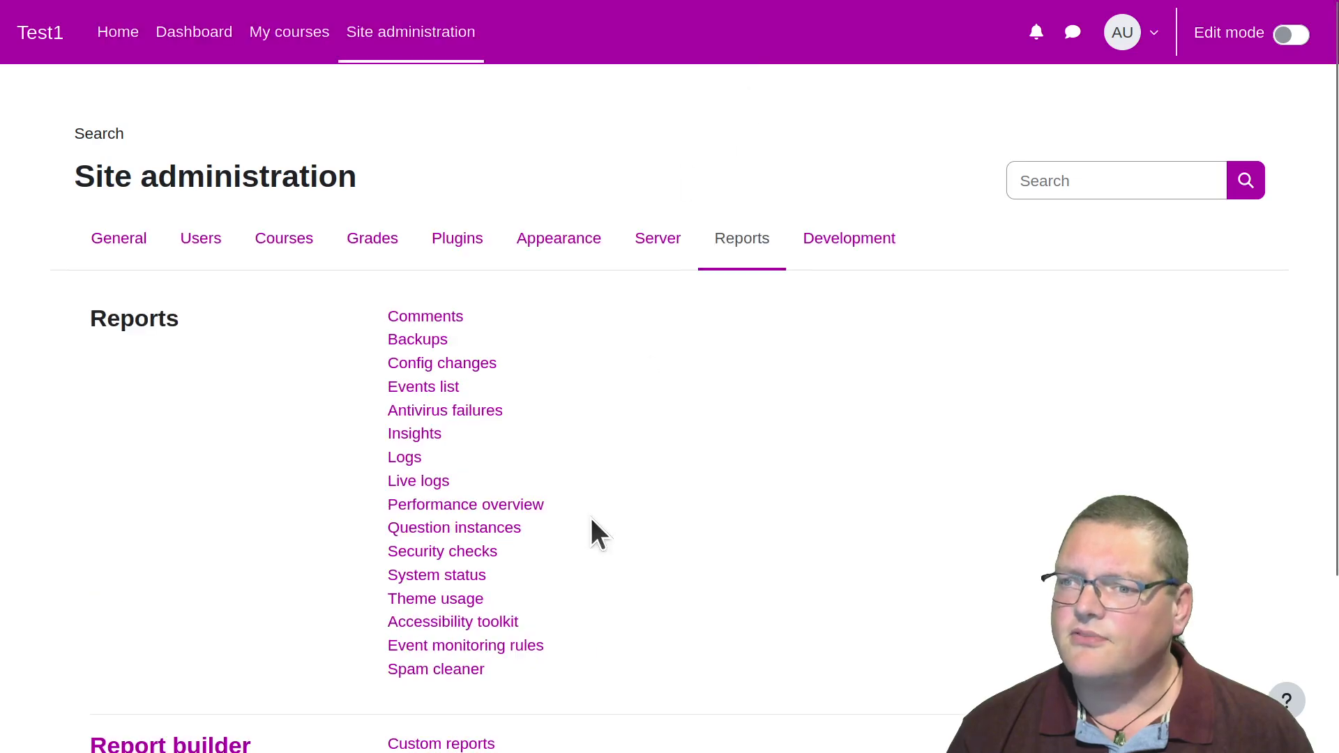
{"action": "left_click", "coordinate": [531, 508]}
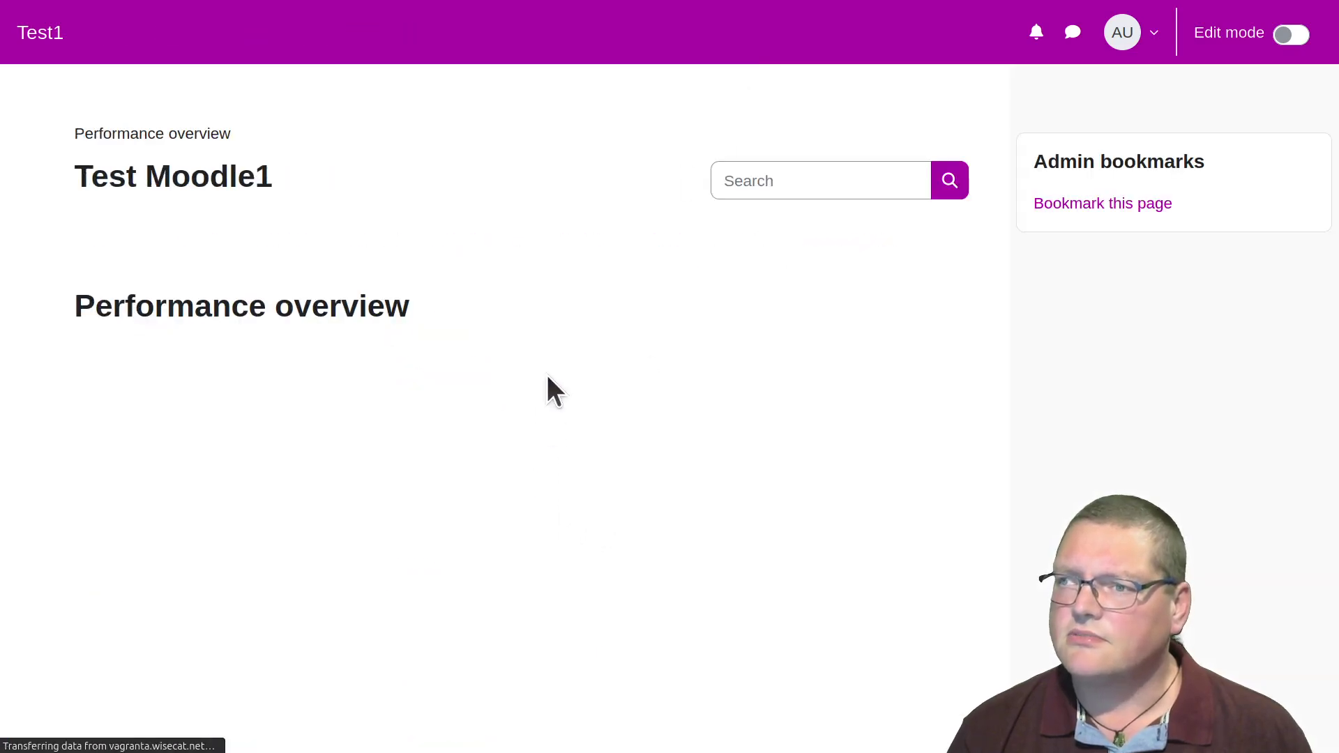
{"action": "scroll", "coordinate": [546, 374], "scroll_direction": "down", "scroll_amount": 3}
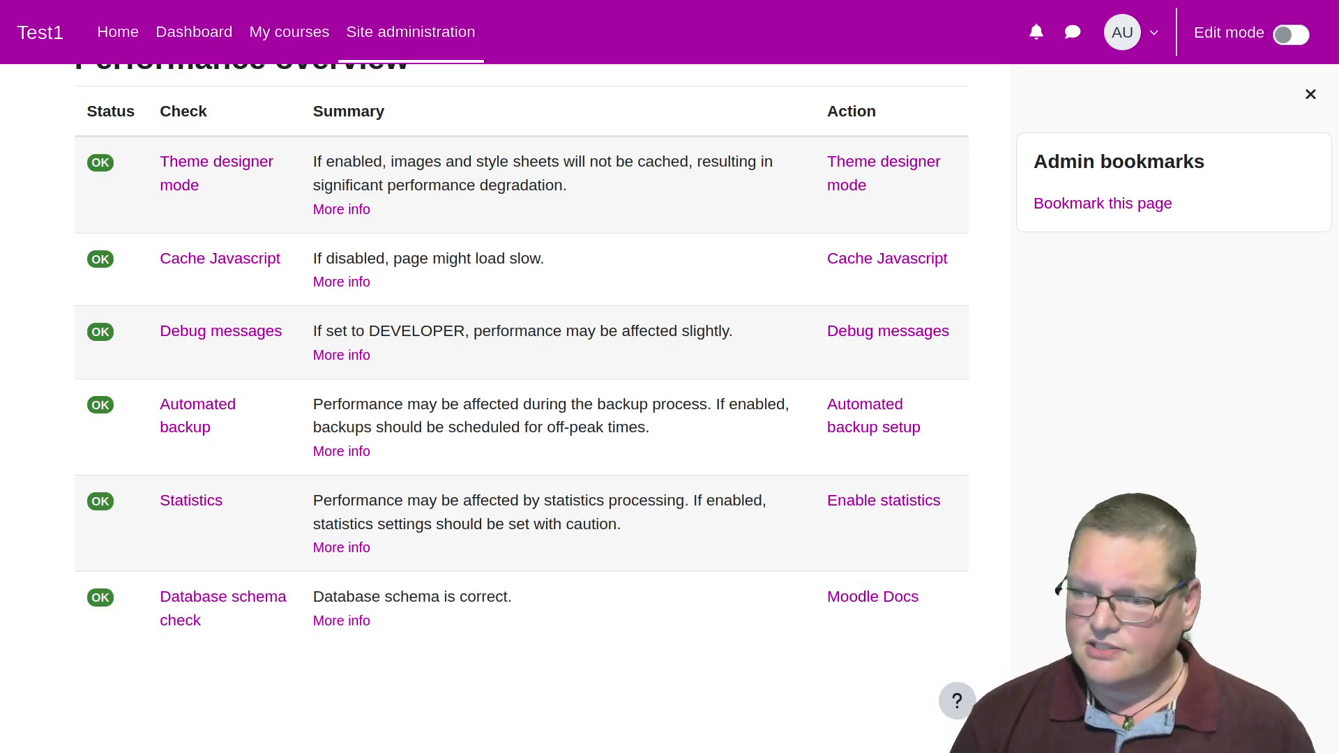
- Return to the terminal, find the uninstall_plugins.php help output, and highlight the --show-contrib option
{"action": "left_click_drag", "start_coordinate": [718, 752], "coordinate": [695, 48]}
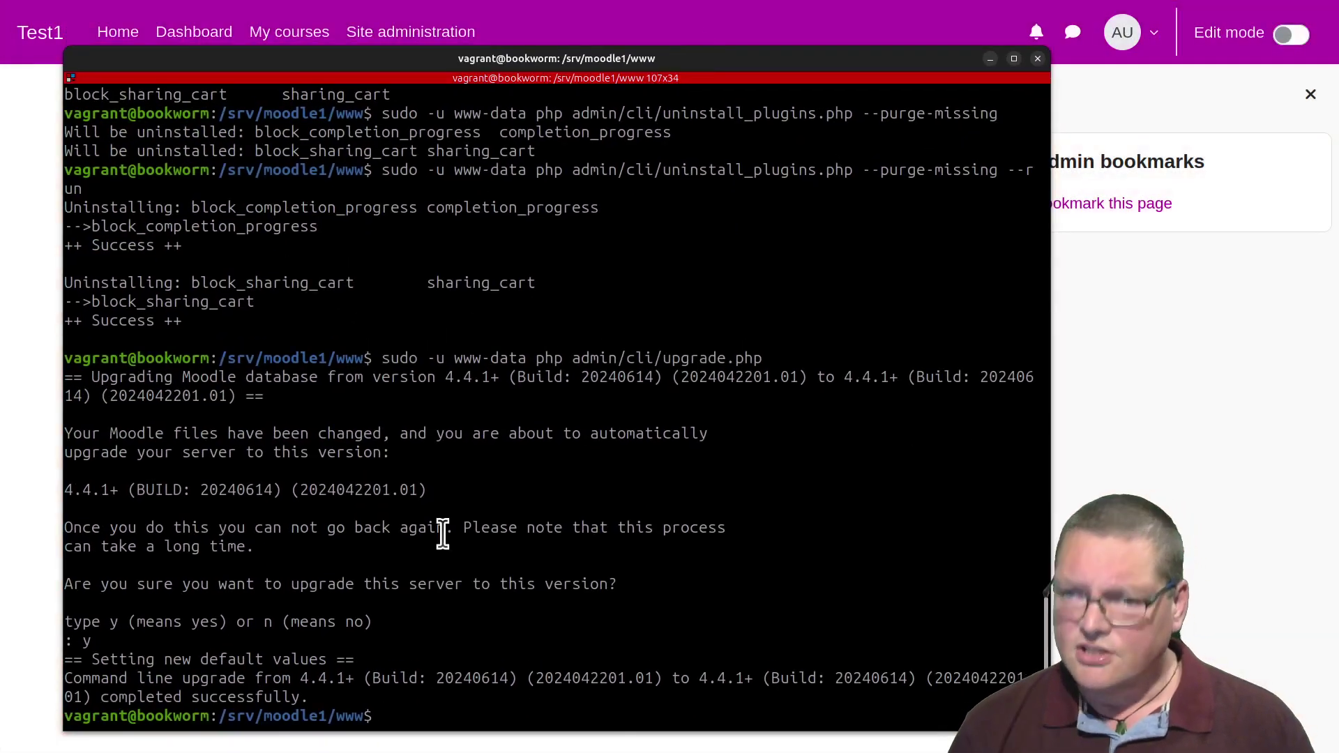
{"action": "scroll", "coordinate": [442, 533], "scroll_direction": "up", "scroll_amount": 3}
{"action": "scroll", "coordinate": [442, 534], "scroll_direction": "up", "scroll_amount": 20}
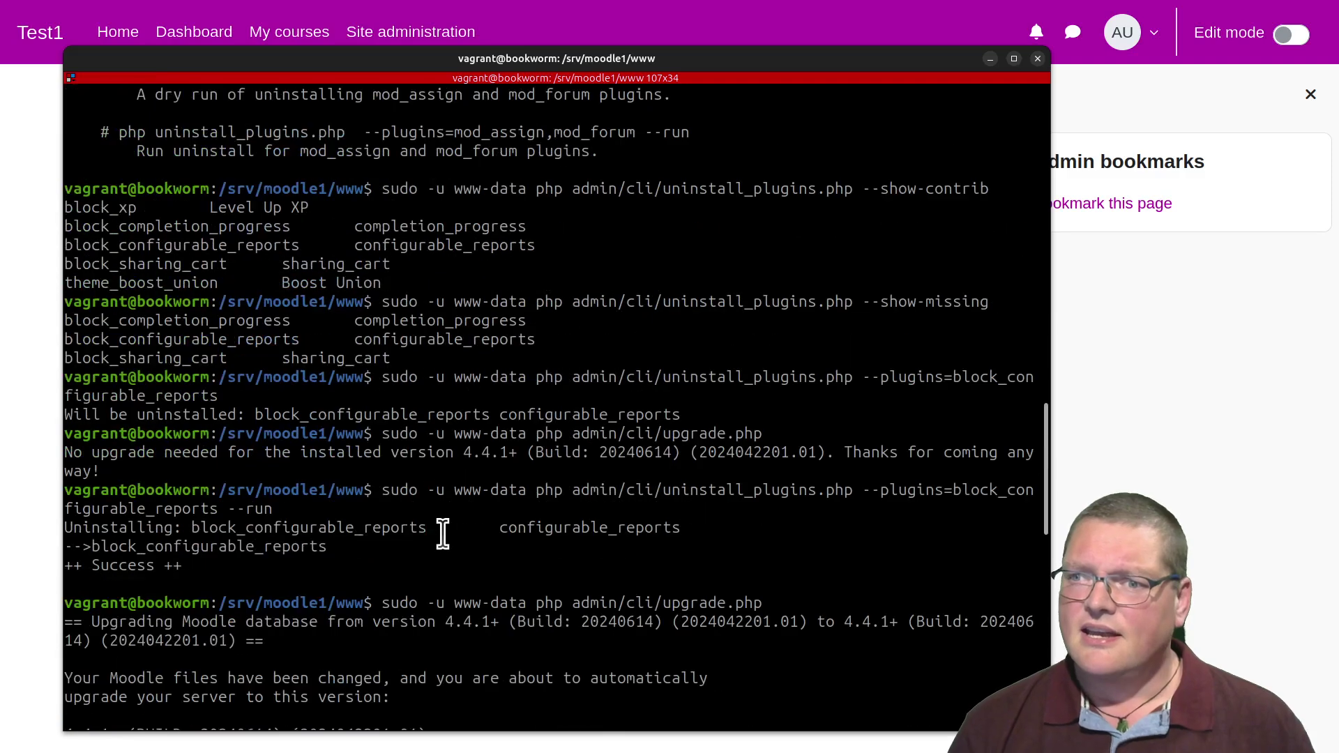
{"action": "scroll", "coordinate": [442, 533], "scroll_direction": "up", "scroll_amount": 1}
{"action": "scroll", "coordinate": [442, 533], "scroll_direction": "up", "scroll_amount": 3}
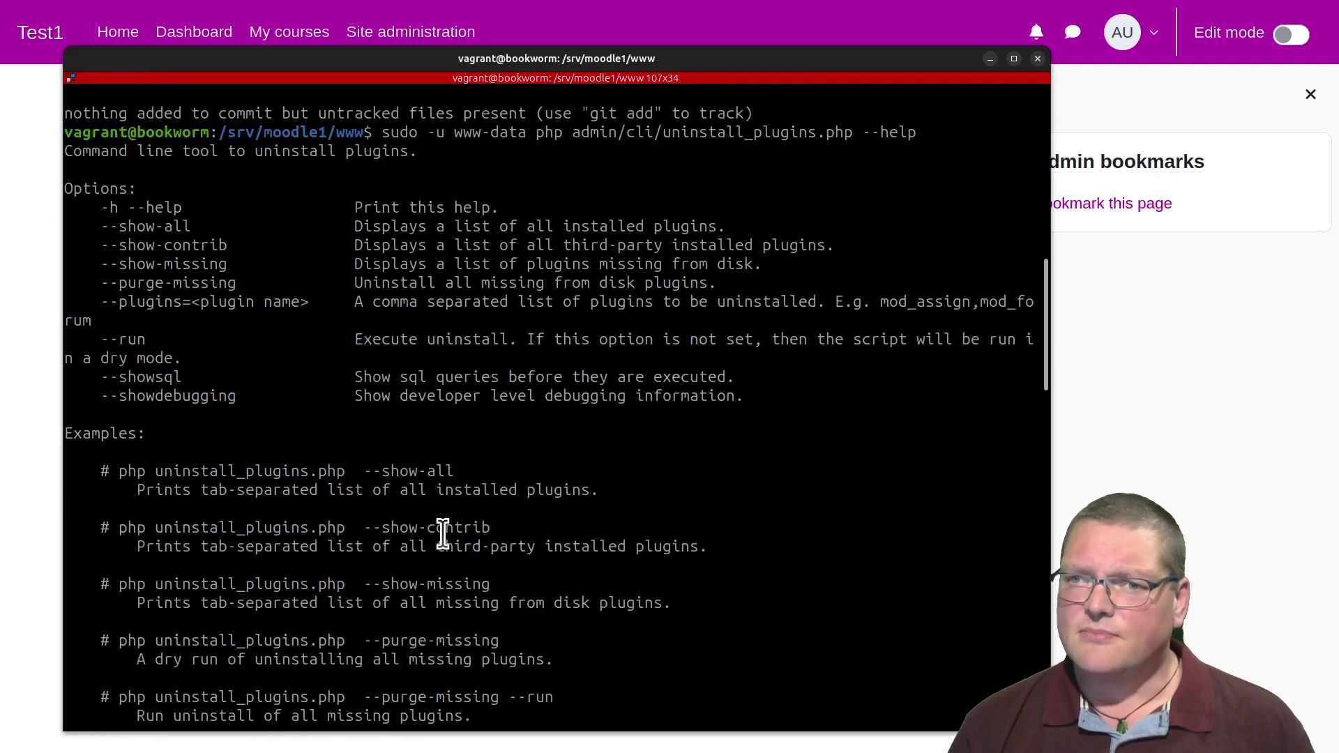
{"action": "double_click", "coordinate": [132, 245]}
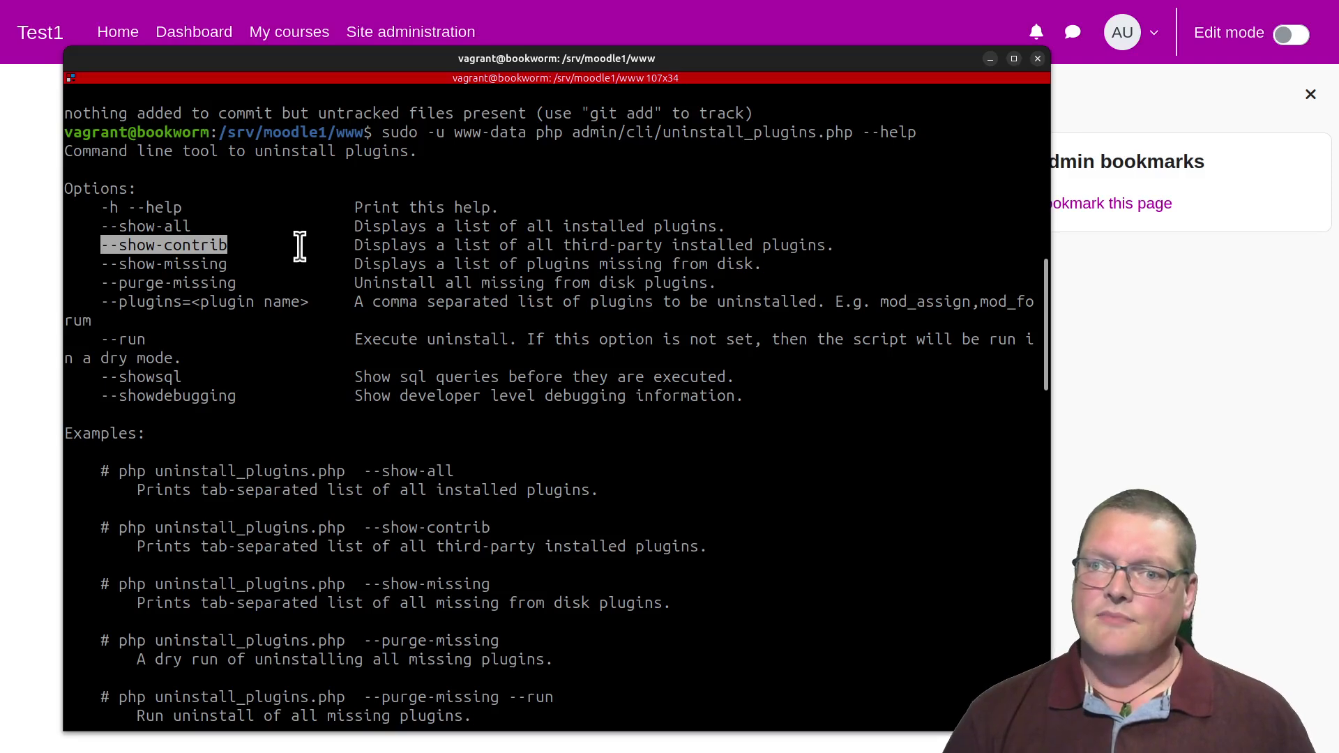
- Highlight the --run option and its description in a widened terminal, and move the terminal away from the Performance overview
{"action": "double_click", "coordinate": [128, 339]}
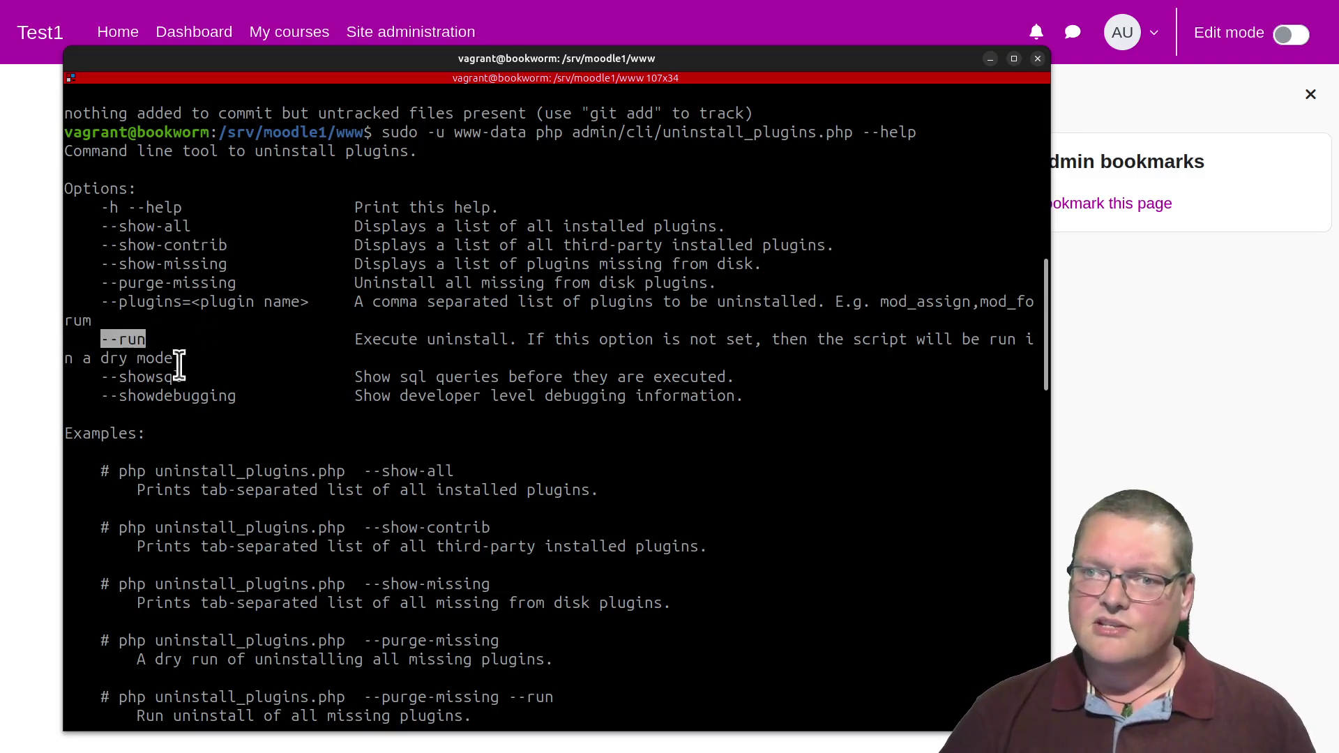
{"action": "triple_click", "coordinate": [452, 339]}
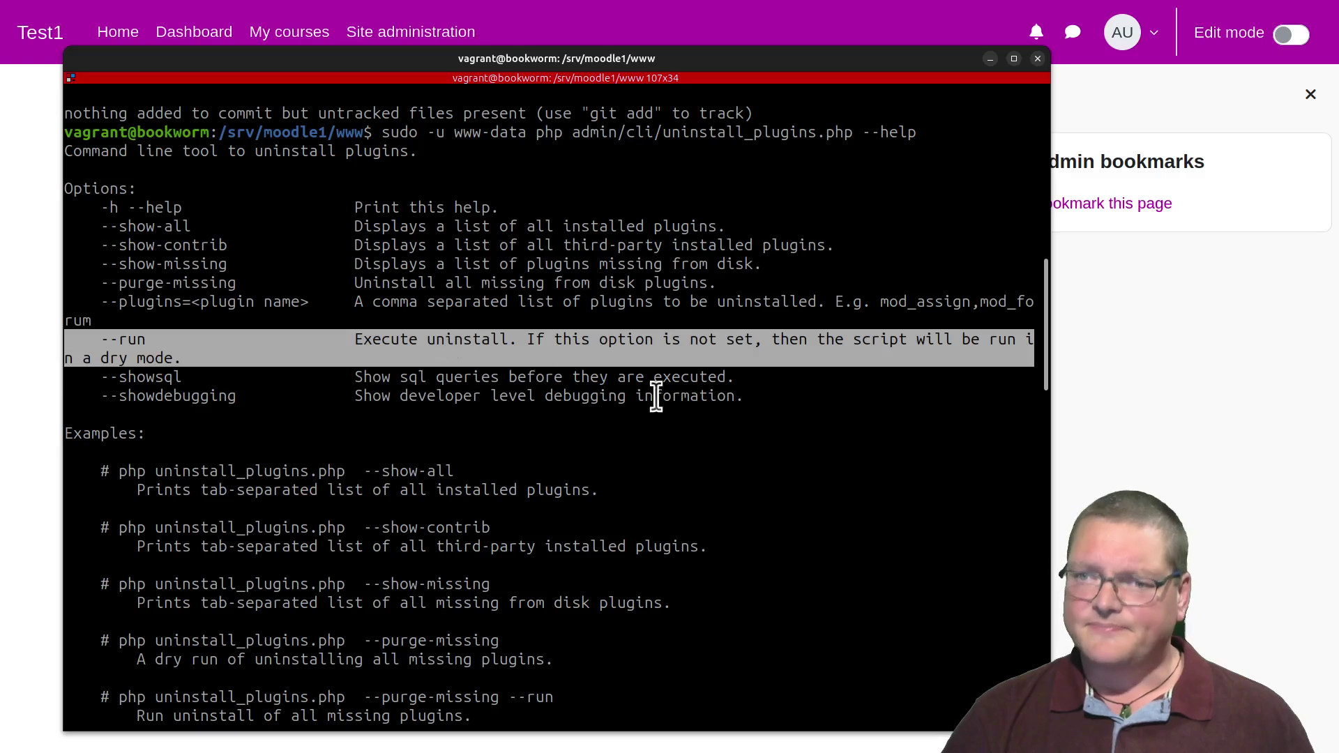
{"action": "left_click_drag", "start_coordinate": [1048, 368], "coordinate": [1232, 370]}
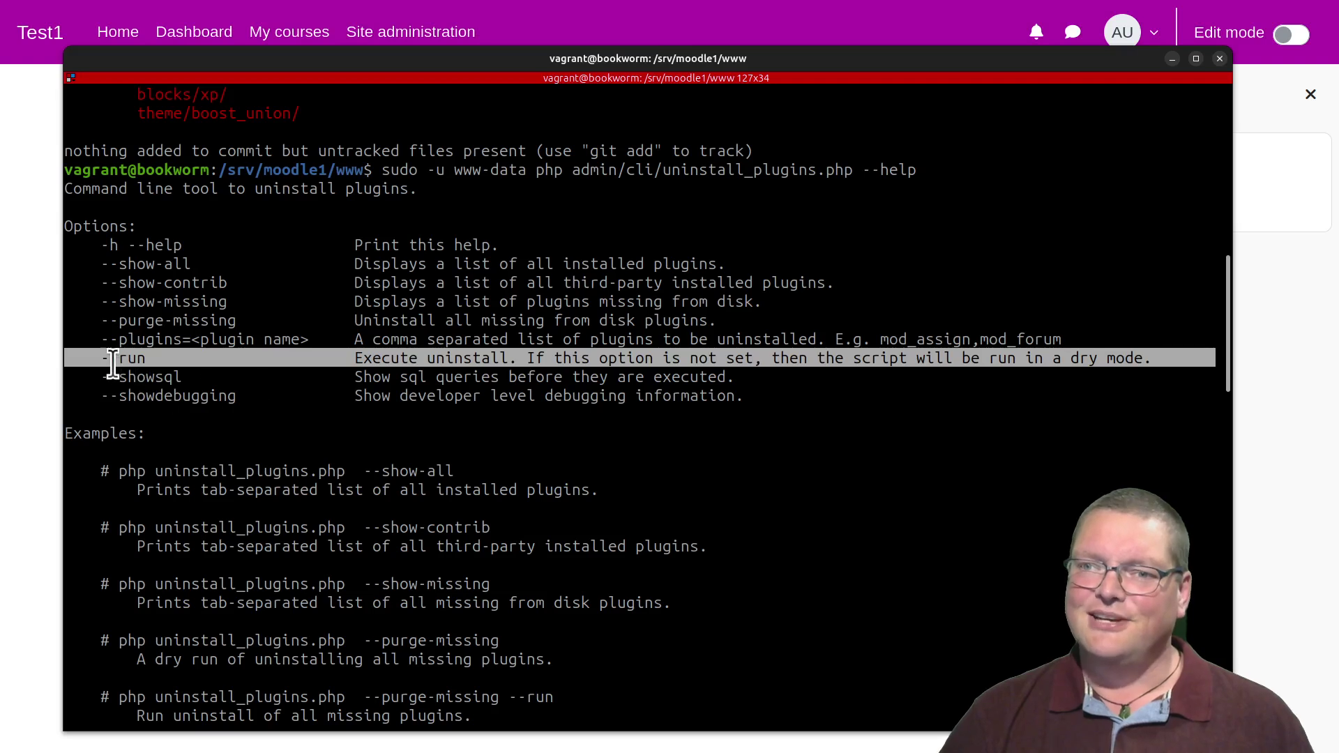
{"action": "left_click_drag", "start_coordinate": [102, 358], "coordinate": [145, 359]}
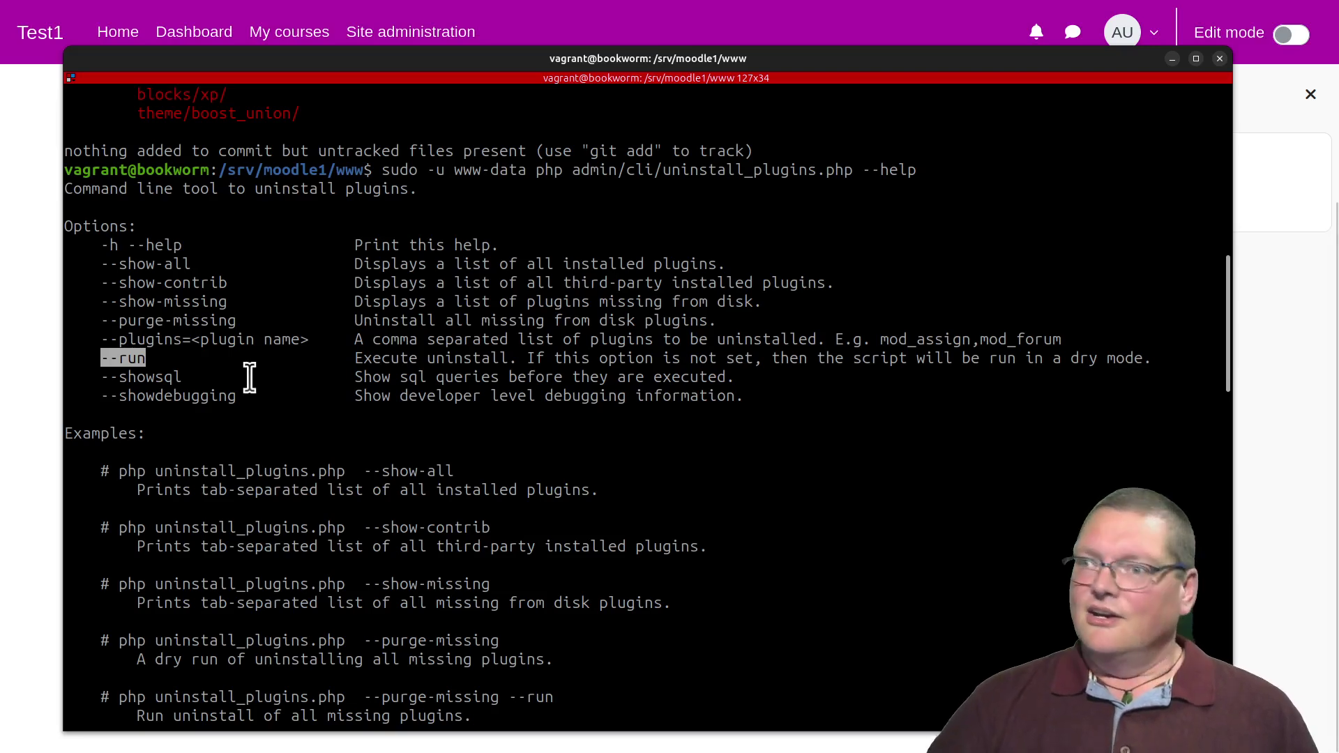
{"action": "left_click_drag", "start_coordinate": [597, 60], "coordinate": [562, 544]}
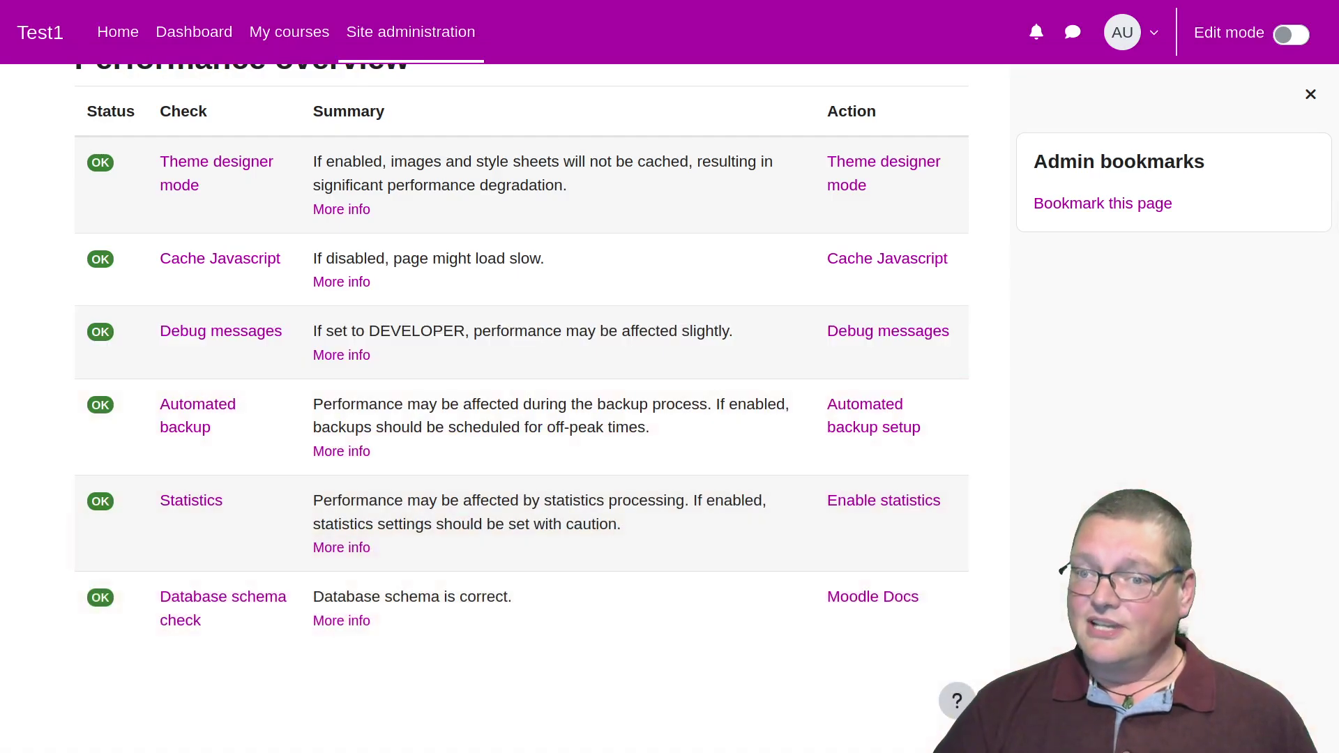